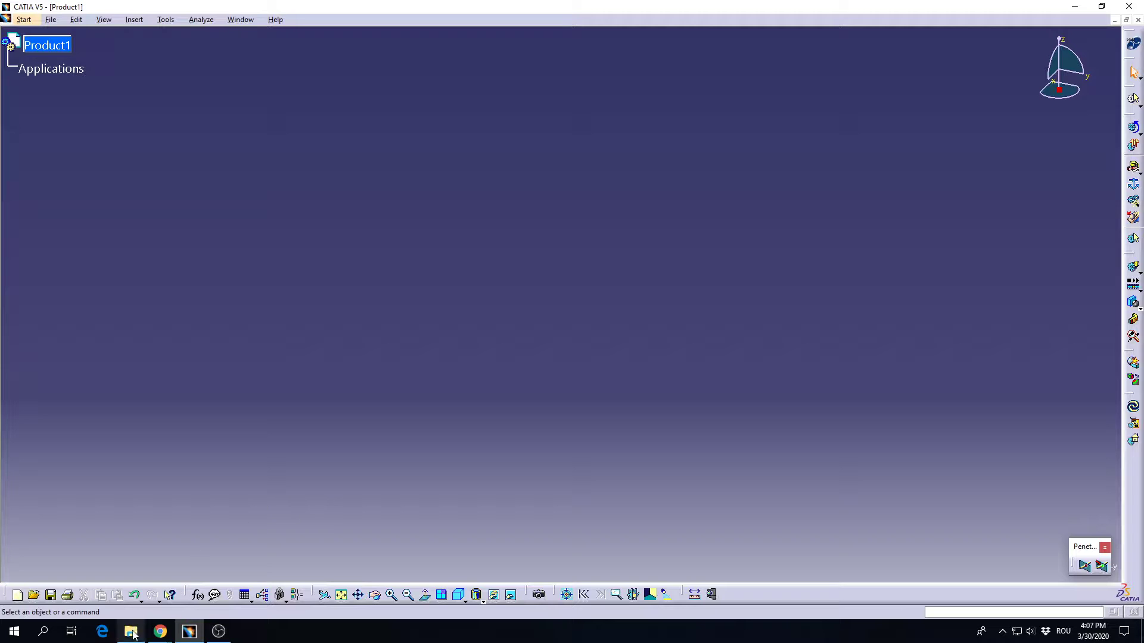
Load the Create_Revolute product from the Create Revolut folder into CATIA, showing the separate wheel and hinge parts
{"action": "left_click_drag", "start_coordinate": [545, 138], "coordinate": [412, 194]}
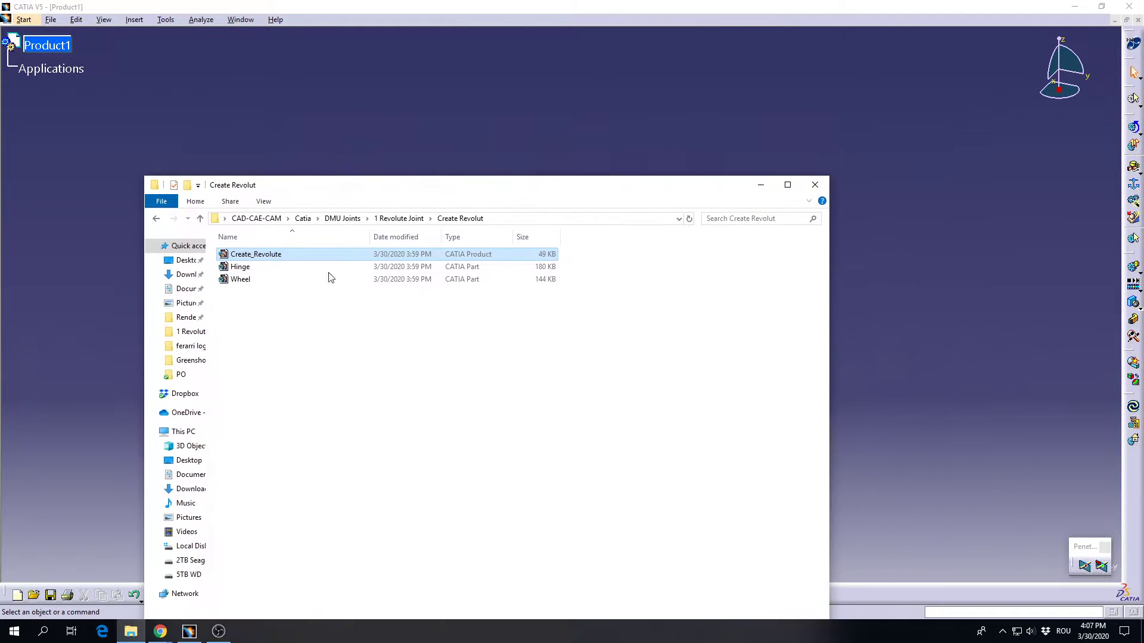
{"action": "left_click_drag", "start_coordinate": [315, 185], "coordinate": [280, 140]}
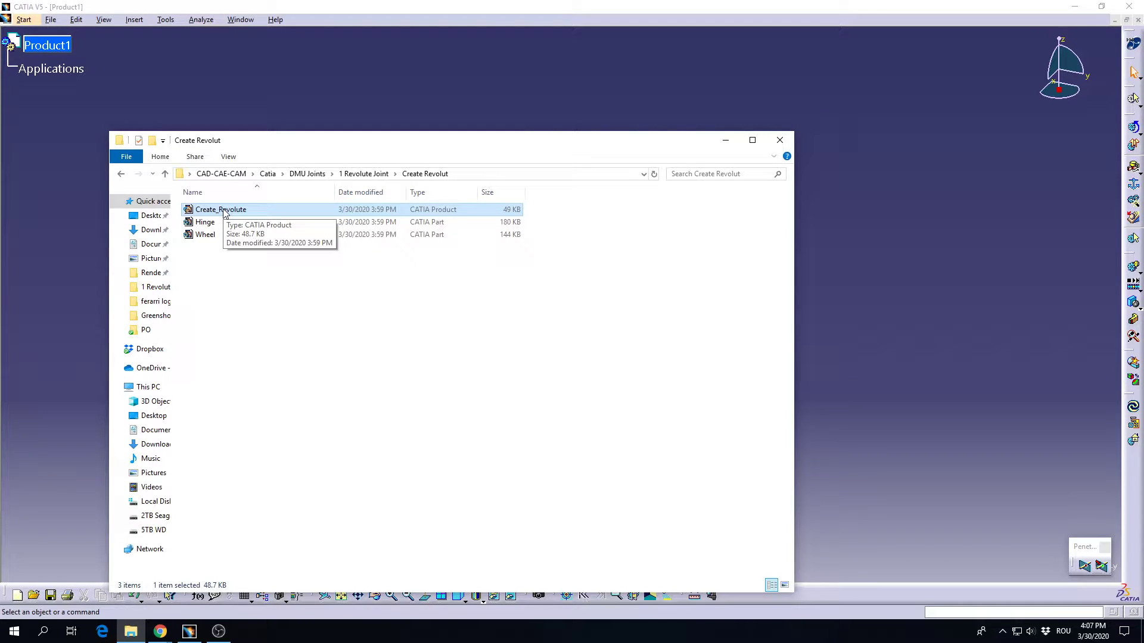
{"action": "left_click_drag", "start_coordinate": [224, 213], "coordinate": [894, 251]}
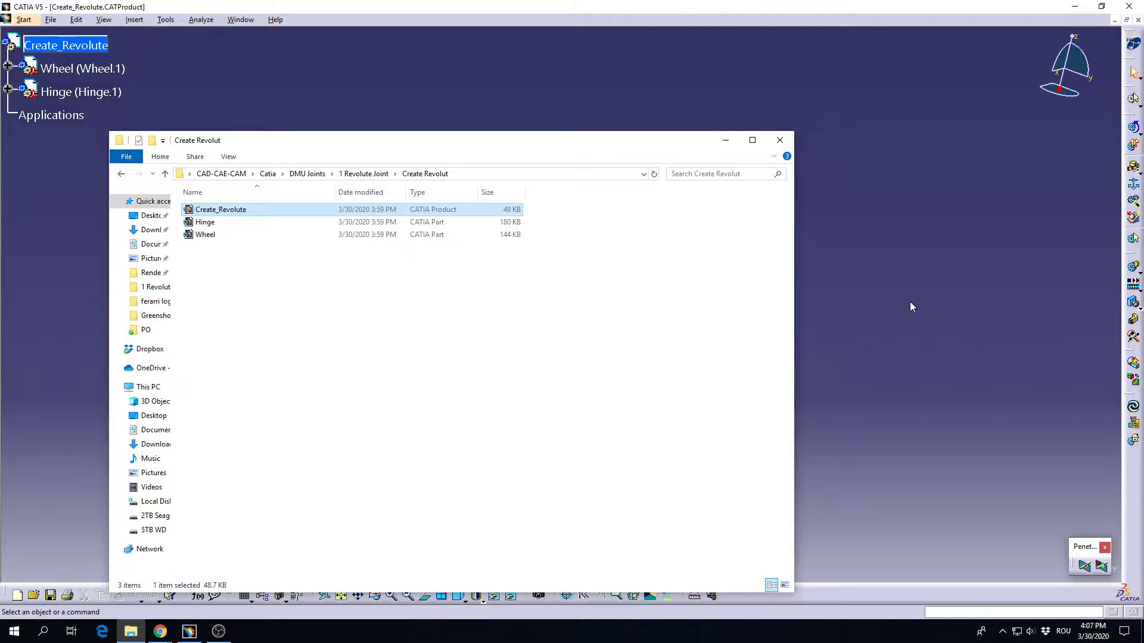
{"action": "left_click", "coordinate": [909, 303]}
{"action": "middle_click_drag", "start_coordinate": [750, 304], "coordinate": [651, 286]}
{"action": "middle_click_drag", "start_coordinate": [422, 329], "coordinate": [417, 314]}
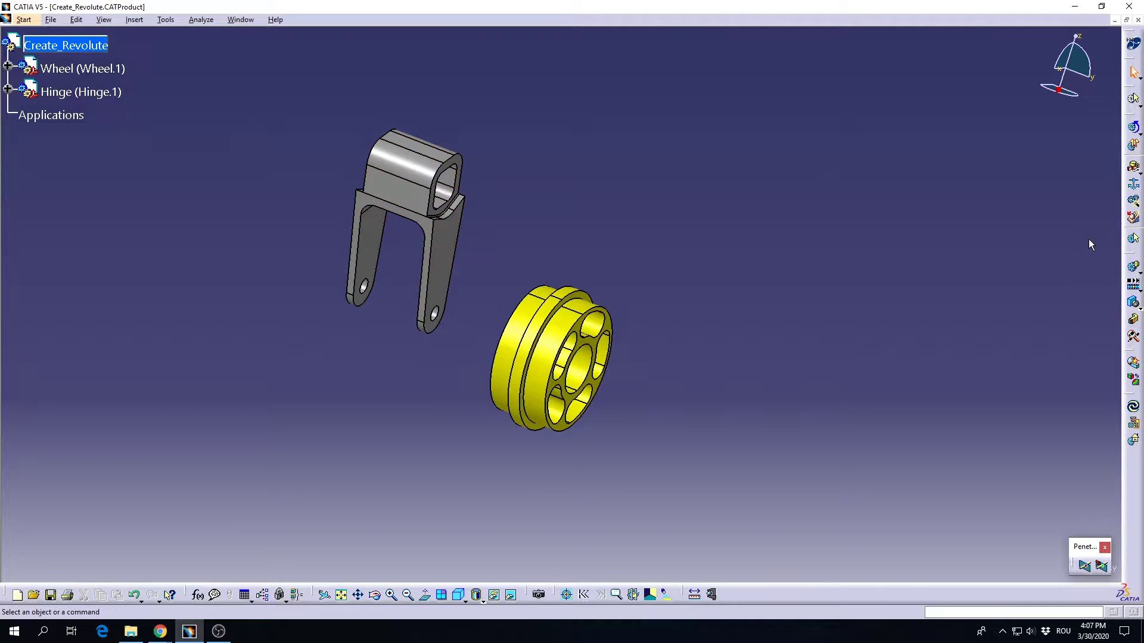
{"action": "middle_click_drag", "start_coordinate": [631, 283], "coordinate": [511, 306]}
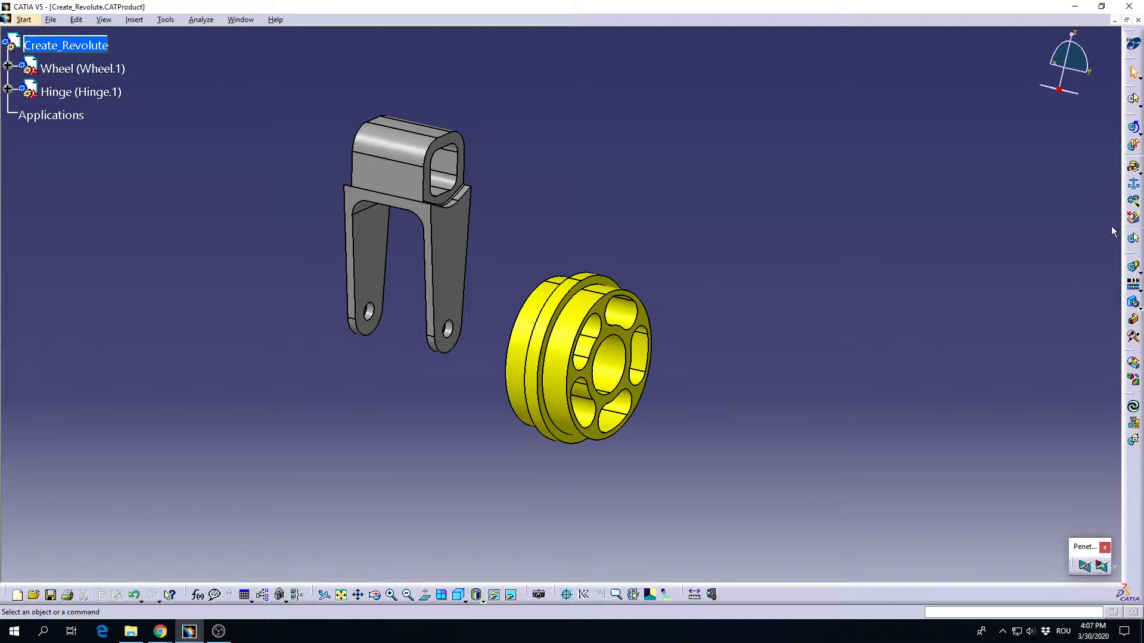
Create a new mechanism named Mechanism.1 and assign the grey hinge as its fixed part
{"action": "left_click", "coordinate": [1135, 187]}
{"action": "left_click_drag", "start_coordinate": [697, 116], "coordinate": [742, 162]}
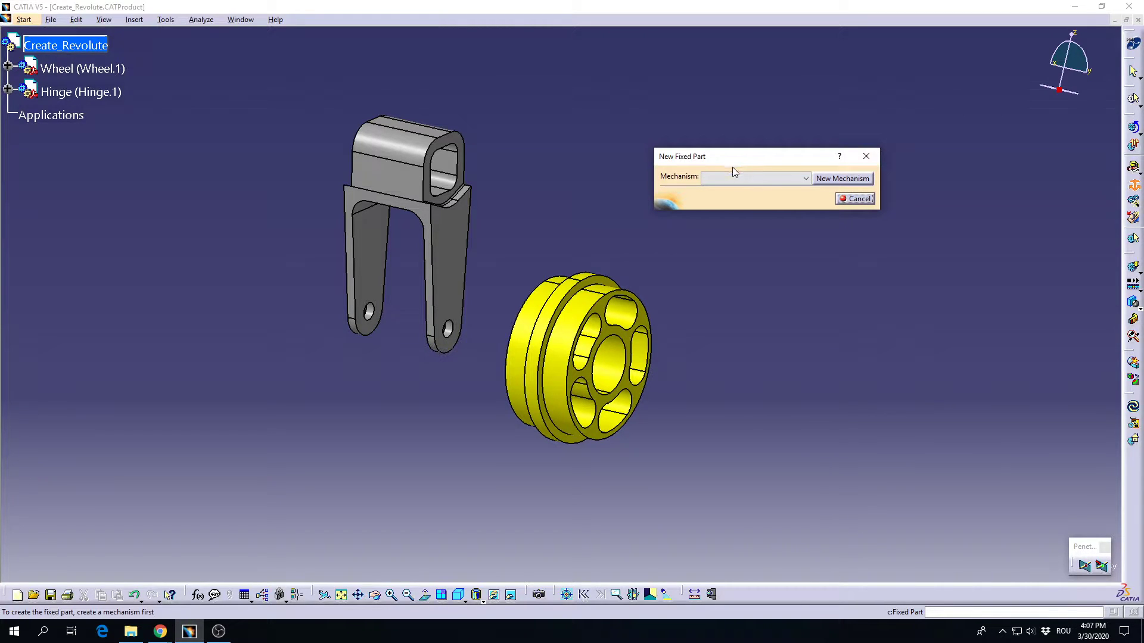
{"action": "left_click", "coordinate": [840, 180]}
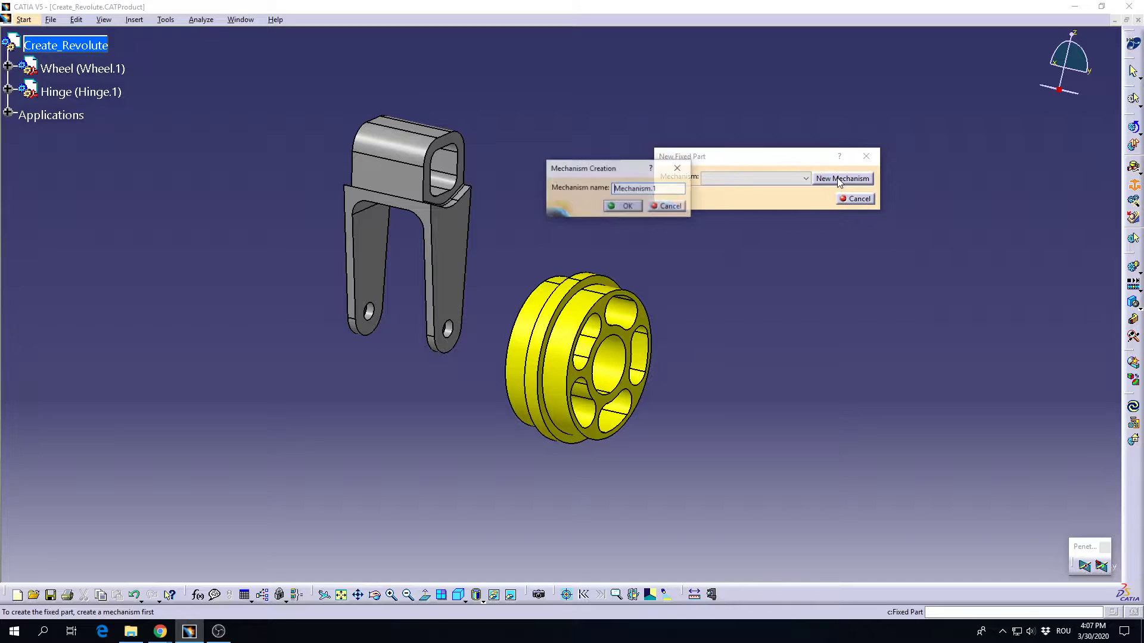
{"action": "left_click_drag", "start_coordinate": [621, 167], "coordinate": [769, 241]}
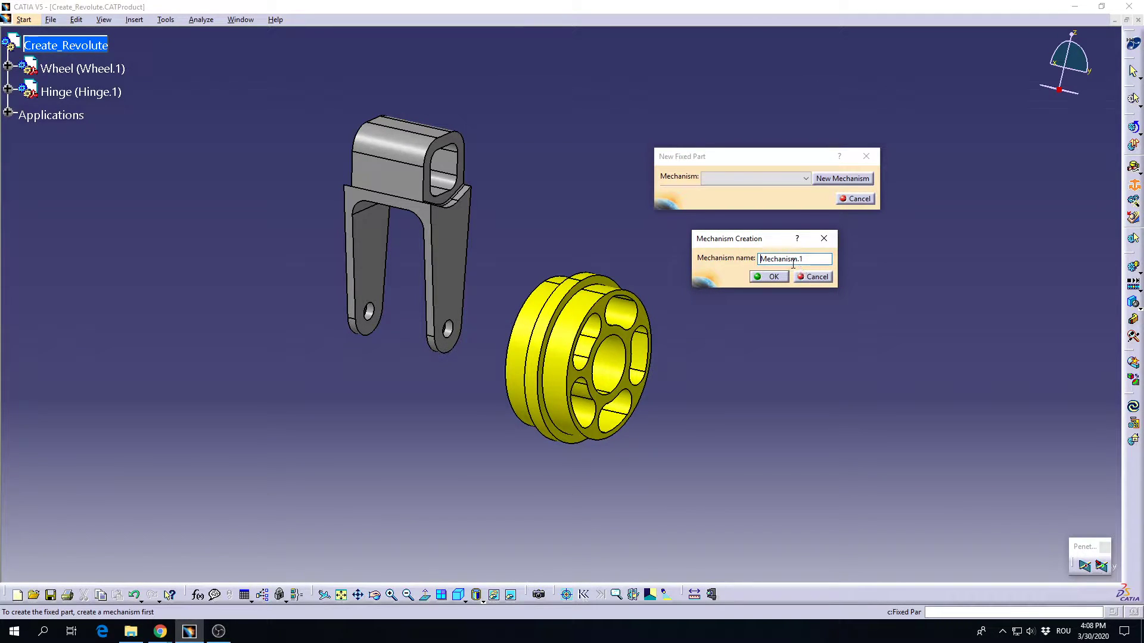
{"action": "left_click", "coordinate": [770, 278]}
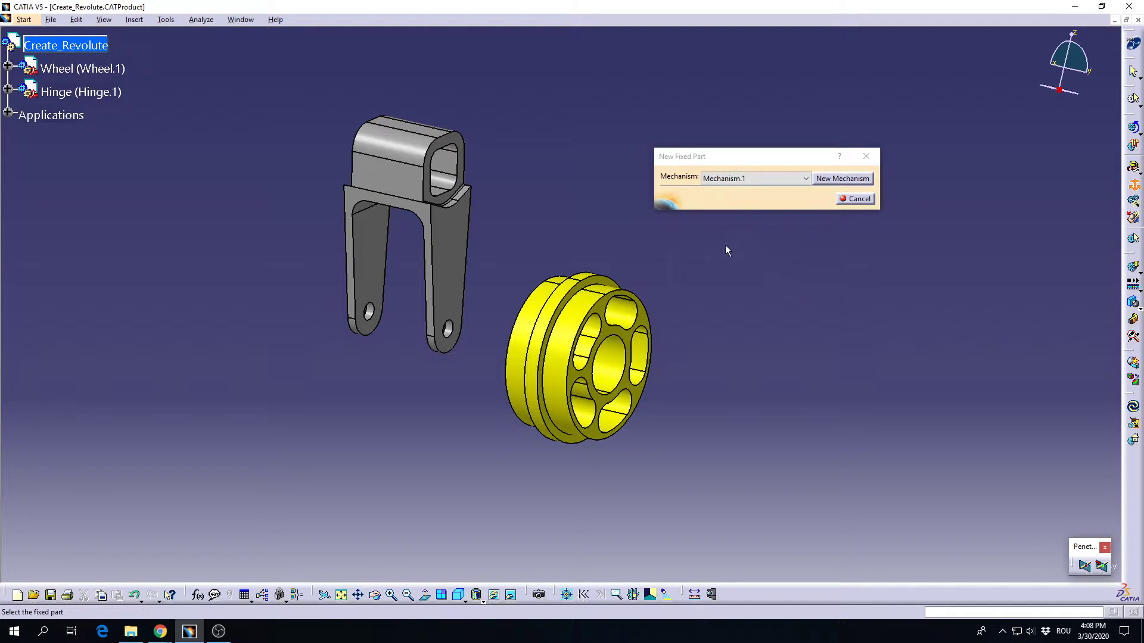
{"action": "left_click", "coordinate": [416, 150]}
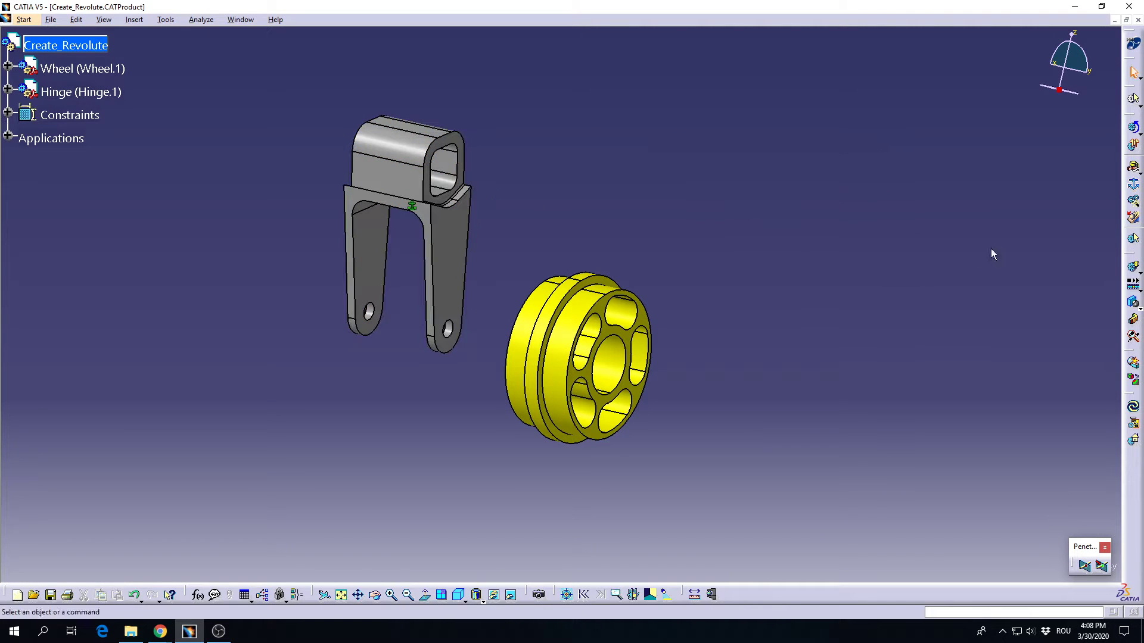
Start a revolute joint in Mechanism.1 with the wheel's central axis as Line 1 and the hinge hole's axis as Line 2
{"action": "left_click", "coordinate": [1134, 166]}
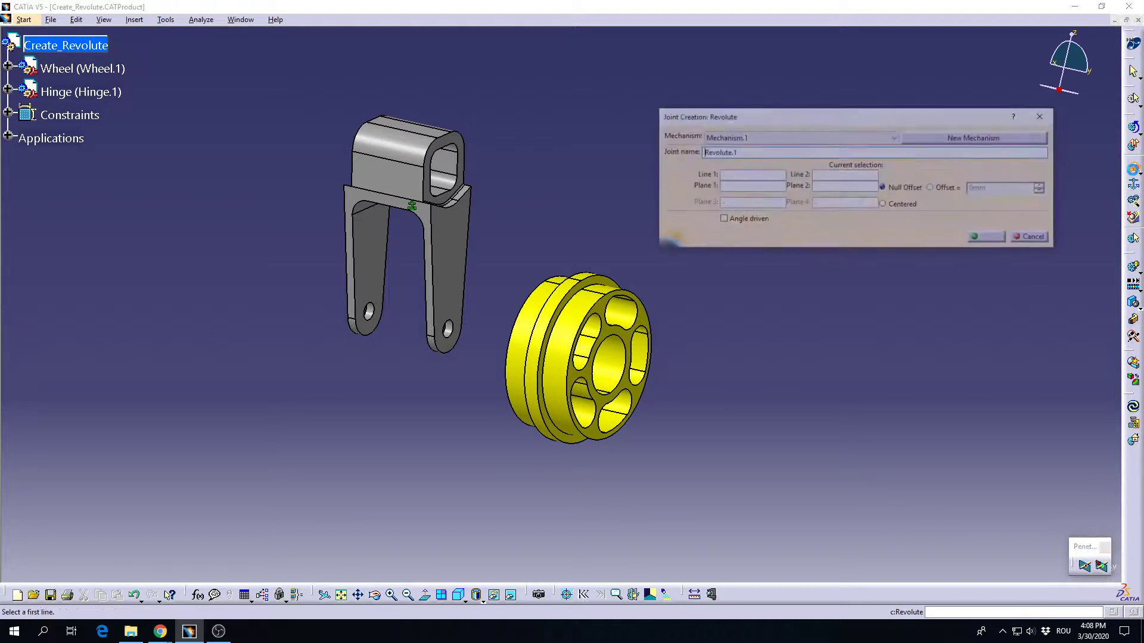
{"action": "left_click_drag", "start_coordinate": [781, 117], "coordinate": [654, 74]}
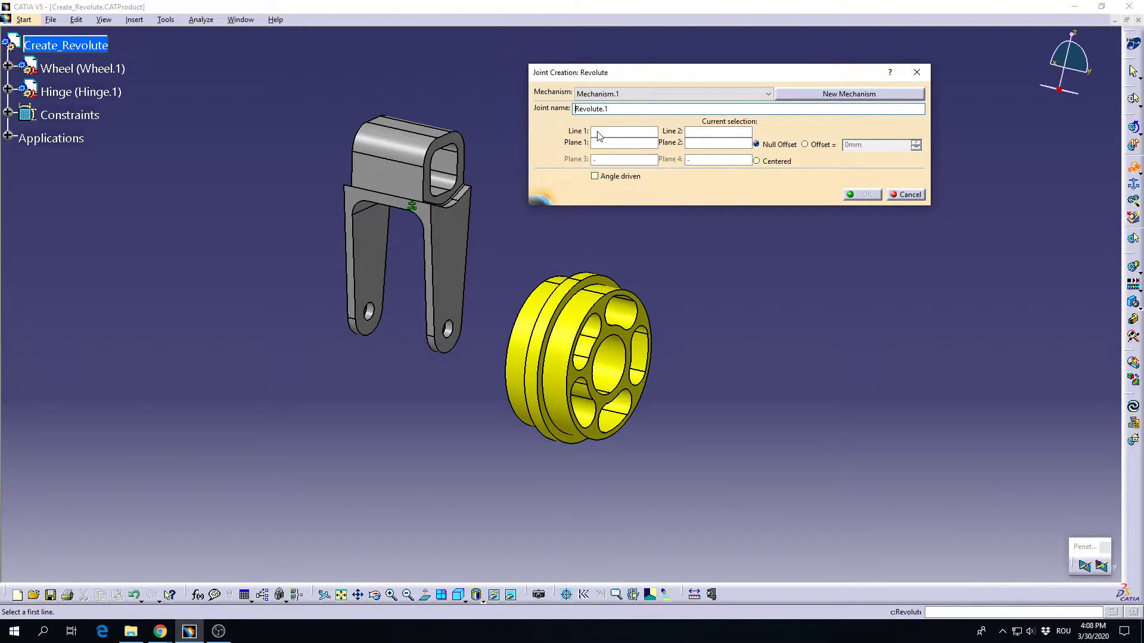
{"action": "middle_click_drag", "start_coordinate": [544, 216], "coordinate": [559, 193]}
{"action": "middle_click_drag", "start_coordinate": [623, 311], "coordinate": [598, 383]}
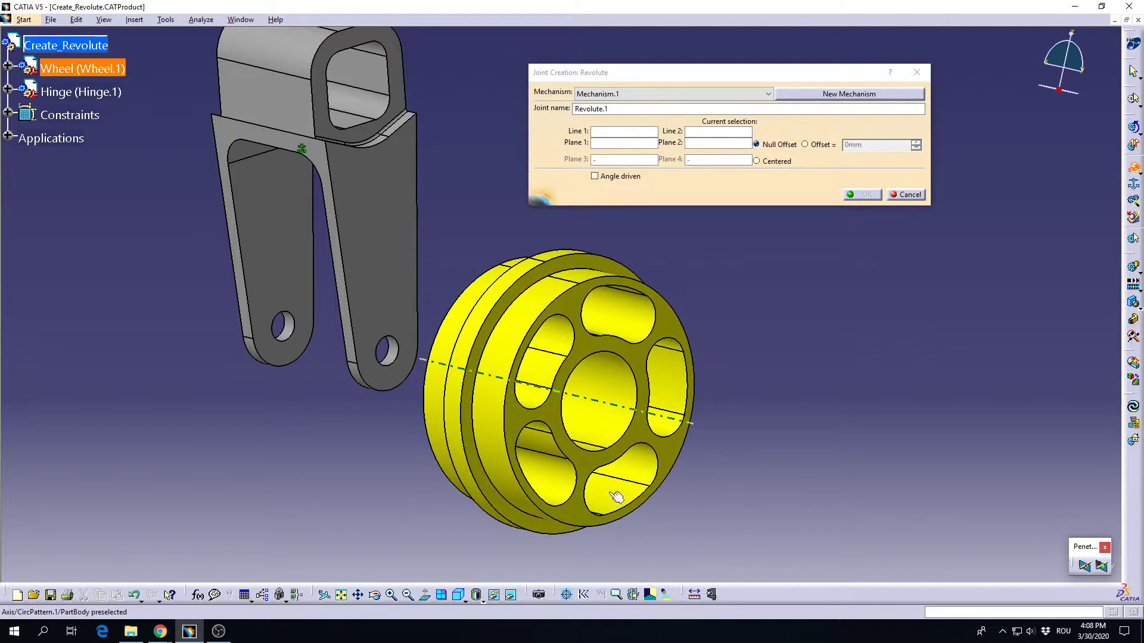
{"action": "middle_click_drag", "start_coordinate": [584, 411], "coordinate": [595, 391]}
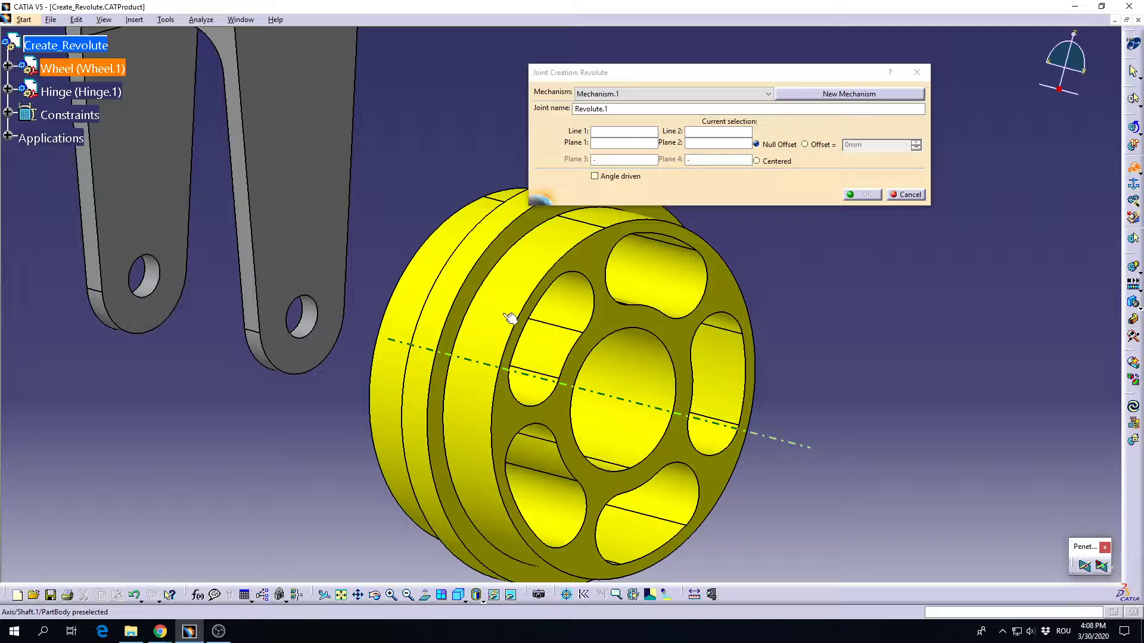
{"action": "left_click", "coordinate": [633, 385]}
{"action": "middle_click_drag", "start_coordinate": [399, 386], "coordinate": [437, 477]}
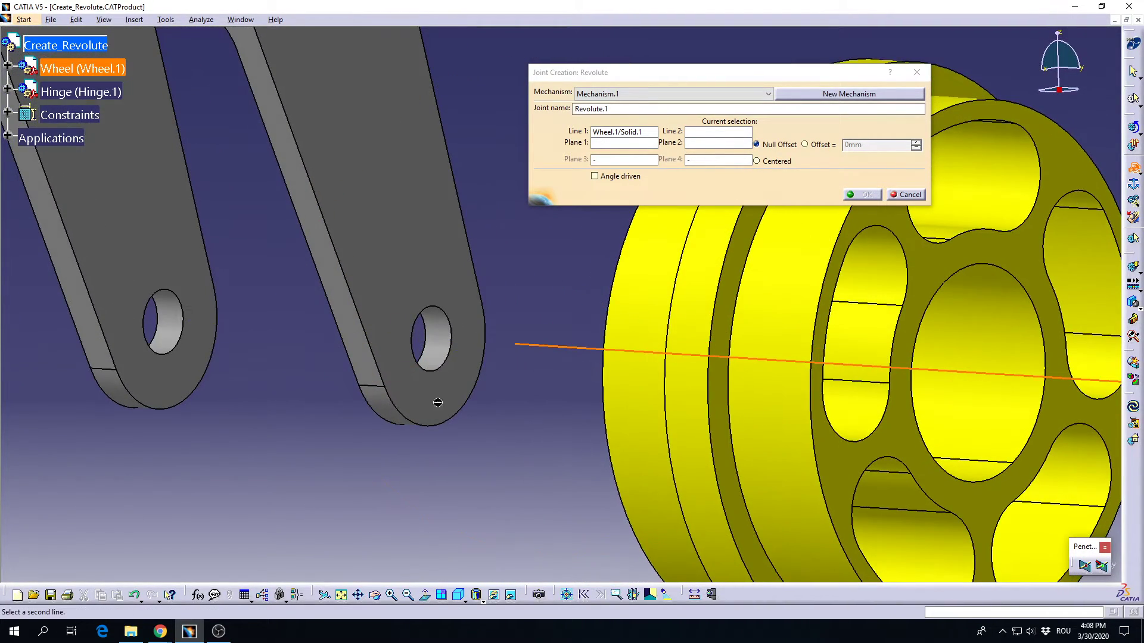
{"action": "left_click", "coordinate": [444, 360]}
Complete the revolute joint with the wheel's outer side face as Plane 1, the hinge arm's inner face as Plane 2, and null offset
{"action": "middle_click_drag", "start_coordinate": [444, 360], "coordinate": [582, 347]}
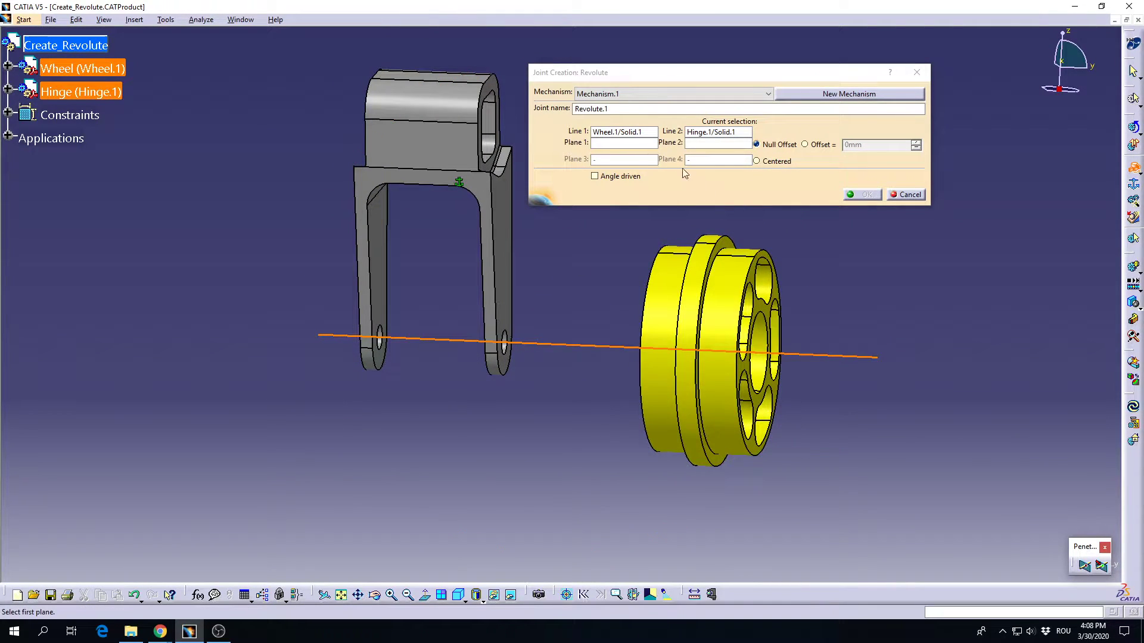
{"action": "middle_click_drag", "start_coordinate": [487, 263], "coordinate": [599, 348]}
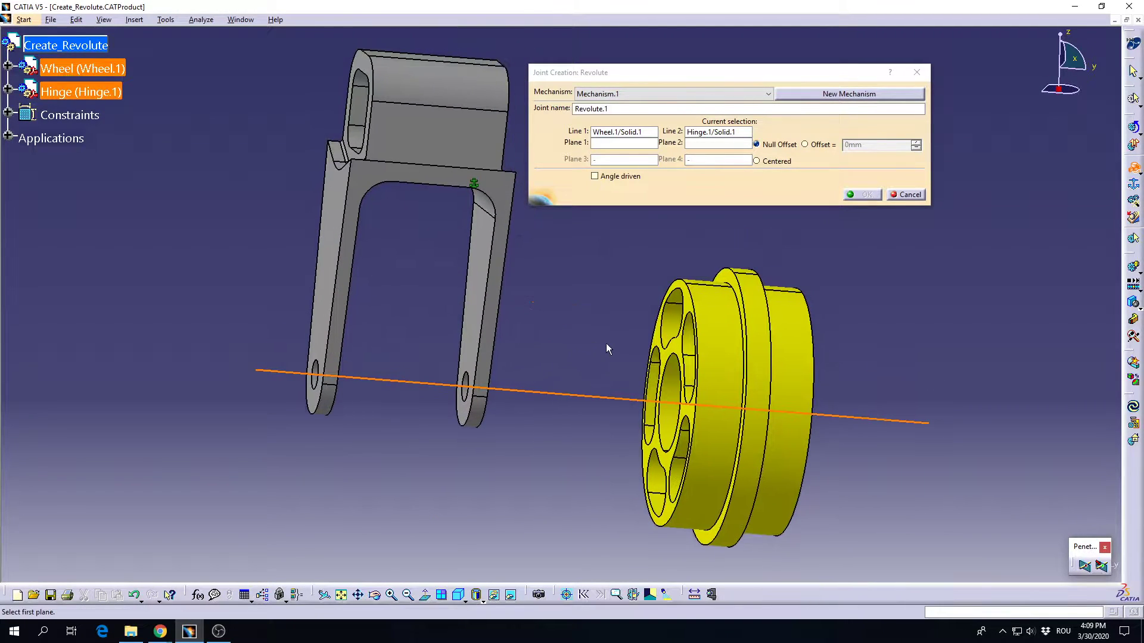
{"action": "left_click", "coordinate": [645, 144]}
{"action": "middle_click_drag", "start_coordinate": [677, 300], "coordinate": [531, 279]}
{"action": "middle_click_drag", "start_coordinate": [768, 275], "coordinate": [684, 305]}
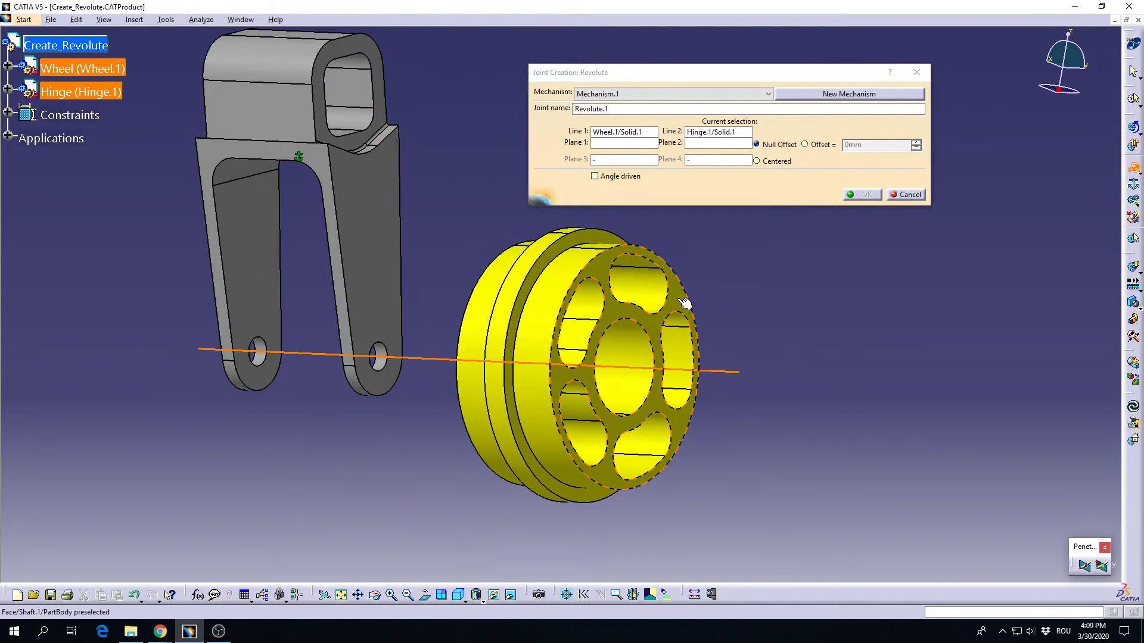
{"action": "left_click", "coordinate": [685, 304]}
{"action": "middle_click_drag", "start_coordinate": [327, 320], "coordinate": [552, 320]}
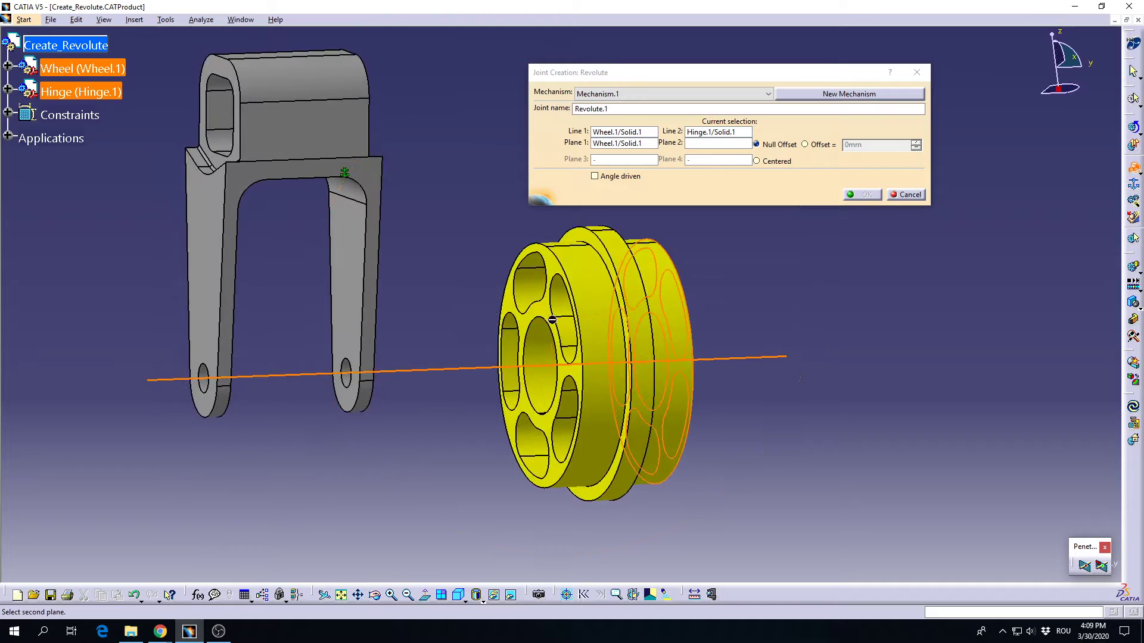
{"action": "left_click", "coordinate": [359, 315]}
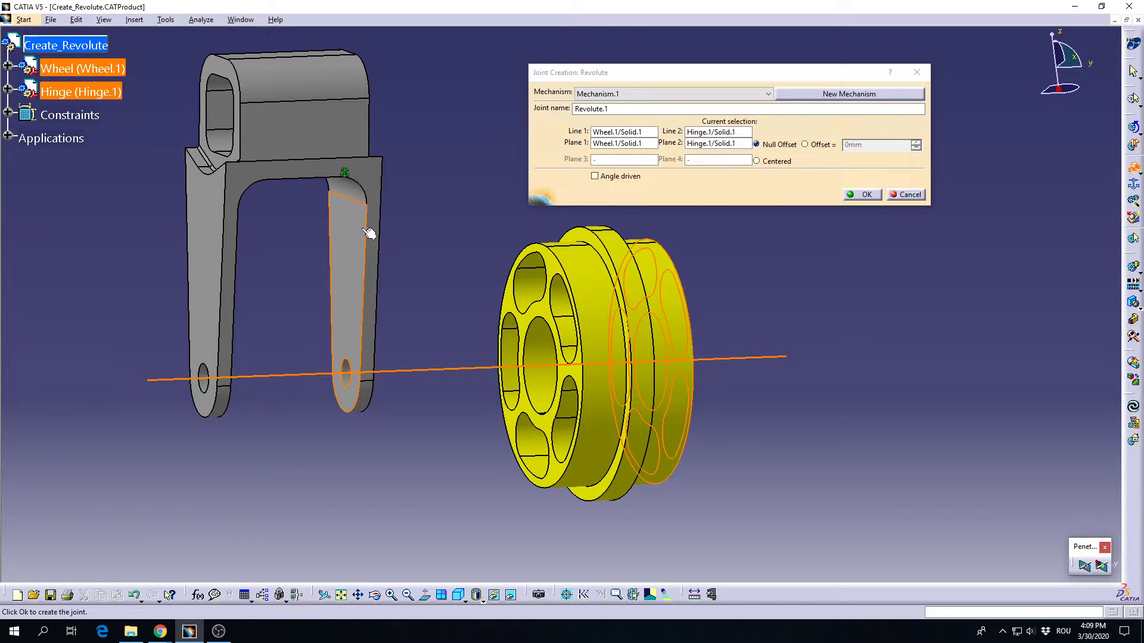
{"action": "middle_click_drag", "start_coordinate": [658, 344], "coordinate": [685, 352]}
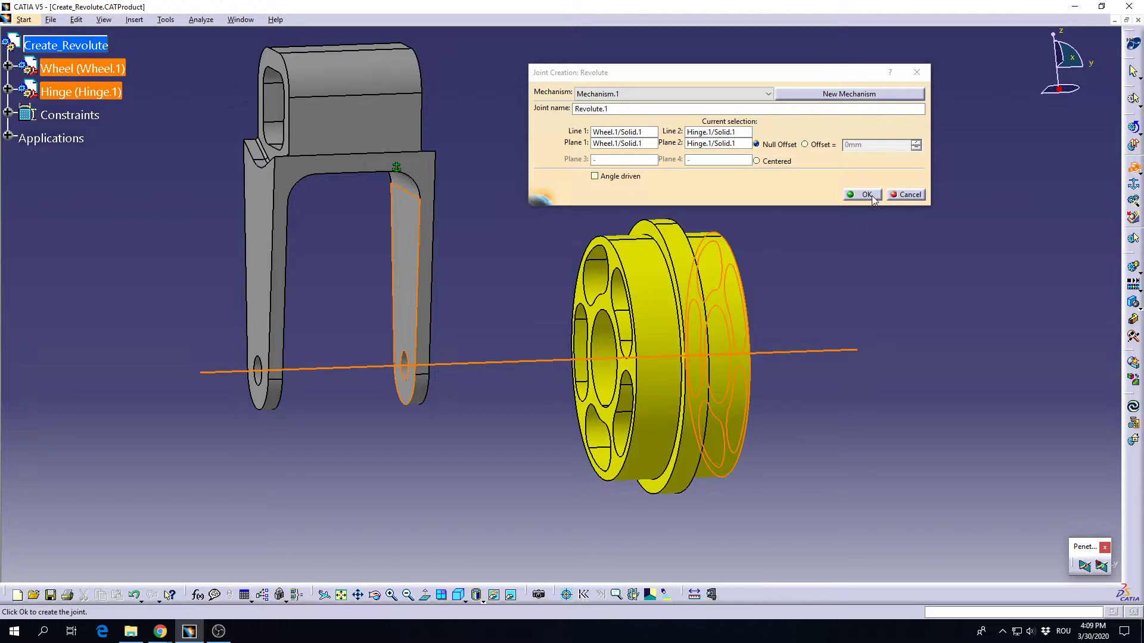
{"action": "left_click", "coordinate": [867, 195]}
{"action": "middle_click_drag", "start_coordinate": [540, 298], "coordinate": [401, 319]}
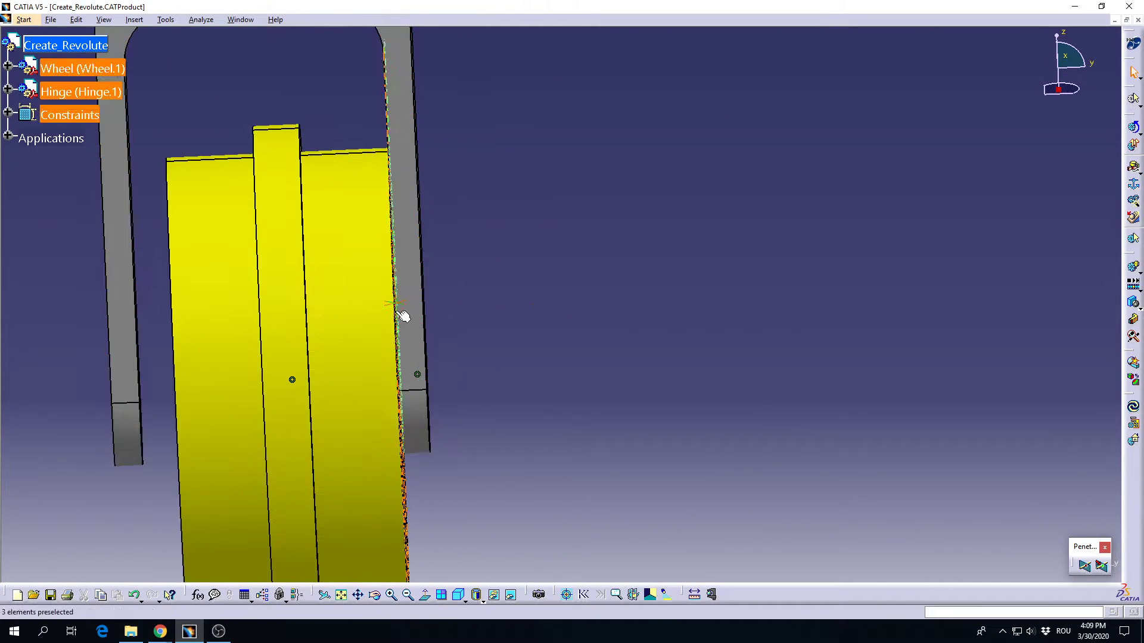
{"action": "left_click", "coordinate": [395, 309]}
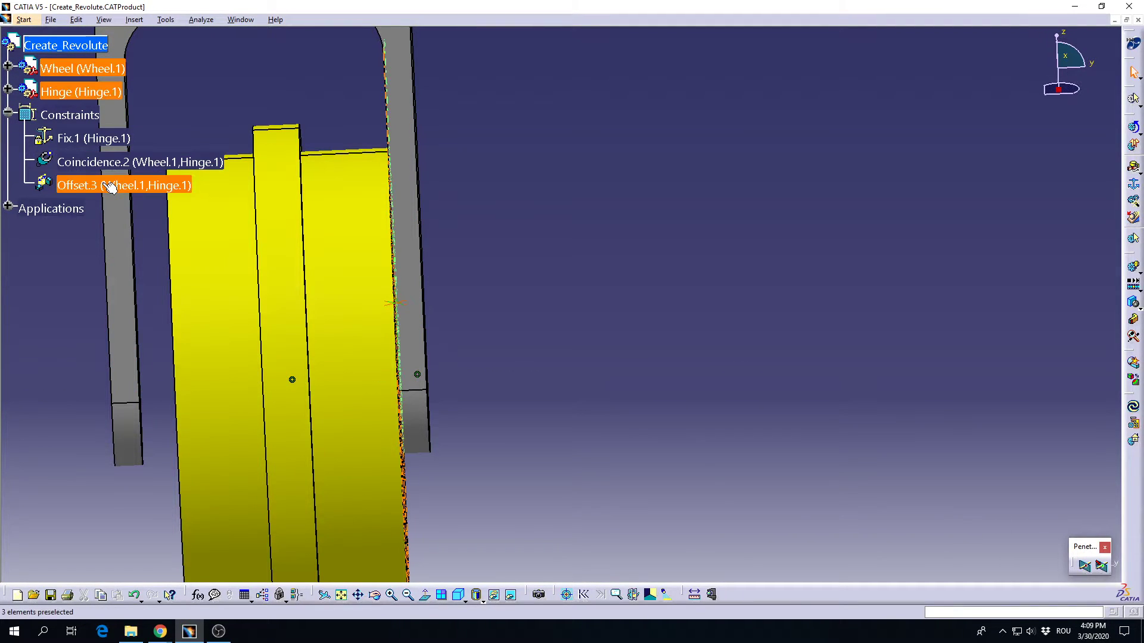
{"action": "double_click", "coordinate": [379, 309]}
{"action": "middle_click_drag", "start_coordinate": [417, 332], "coordinate": [618, 322]}
{"action": "middle_click_drag", "start_coordinate": [545, 271], "coordinate": [620, 204]}
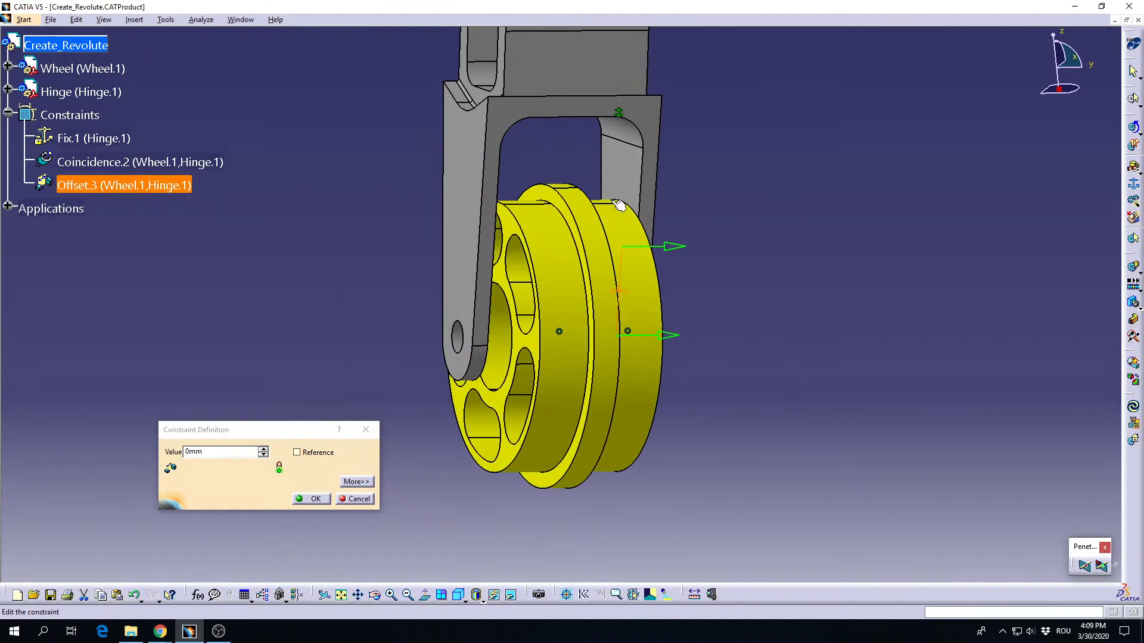
{"action": "key", "text": "Escape"}
Measure the gap between the wheel's free side face and the facing inner side of the hinge arm
{"action": "middle_click_drag", "start_coordinate": [796, 331], "coordinate": [684, 346]}
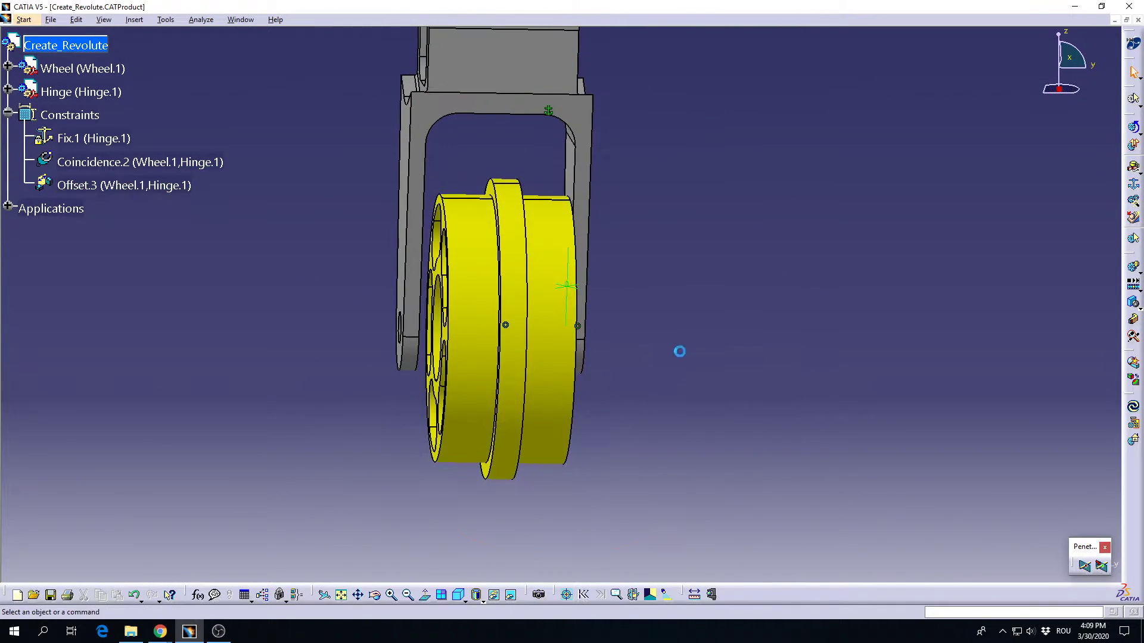
{"action": "left_click", "coordinate": [694, 594]}
{"action": "middle_click_drag", "start_coordinate": [401, 435], "coordinate": [470, 323]}
{"action": "left_click", "coordinate": [515, 313]}
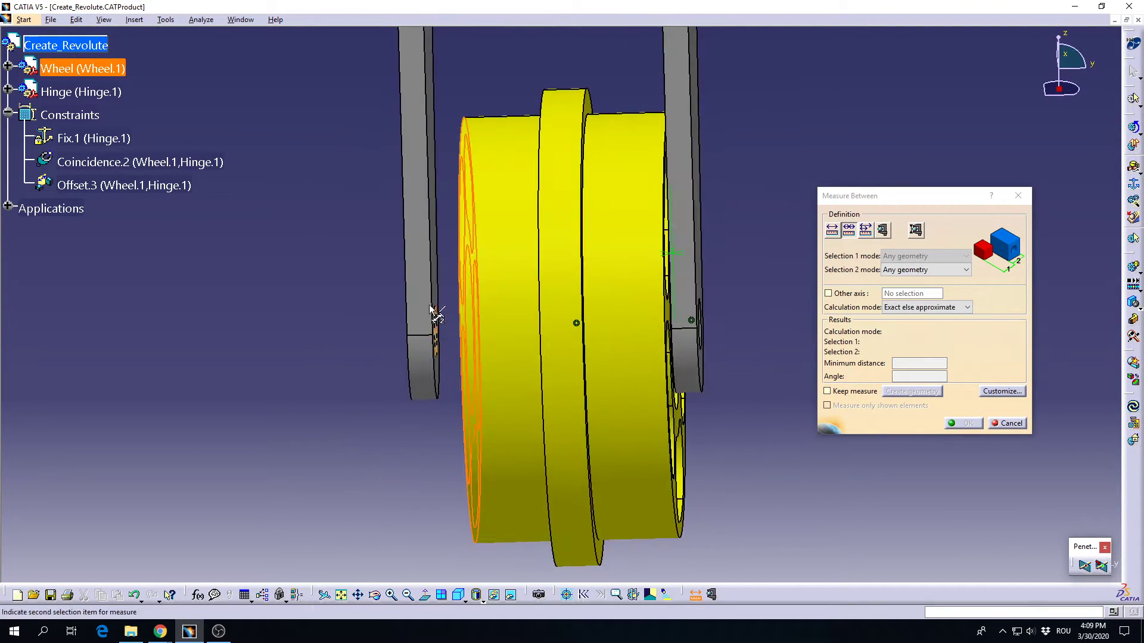
{"action": "left_click", "coordinate": [434, 255]}
{"action": "middle_click_drag", "start_coordinate": [517, 276], "coordinate": [471, 344]}
{"action": "left_click_drag", "start_coordinate": [450, 338], "coordinate": [322, 327]}
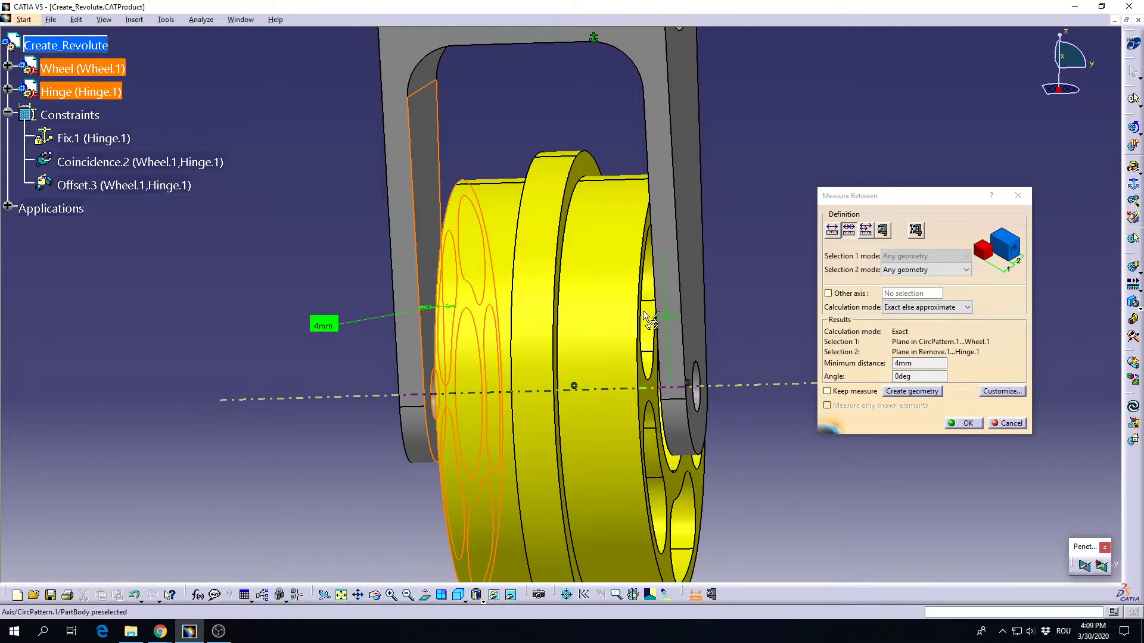
{"action": "left_click", "coordinate": [966, 424]}
Set the wheel-to-hinge offset constraint under the Revolute.1 joint of Mechanism.1 to 2 mm and update the assembly
{"action": "left_click", "coordinate": [9, 207]}
{"action": "left_click", "coordinate": [23, 232]}
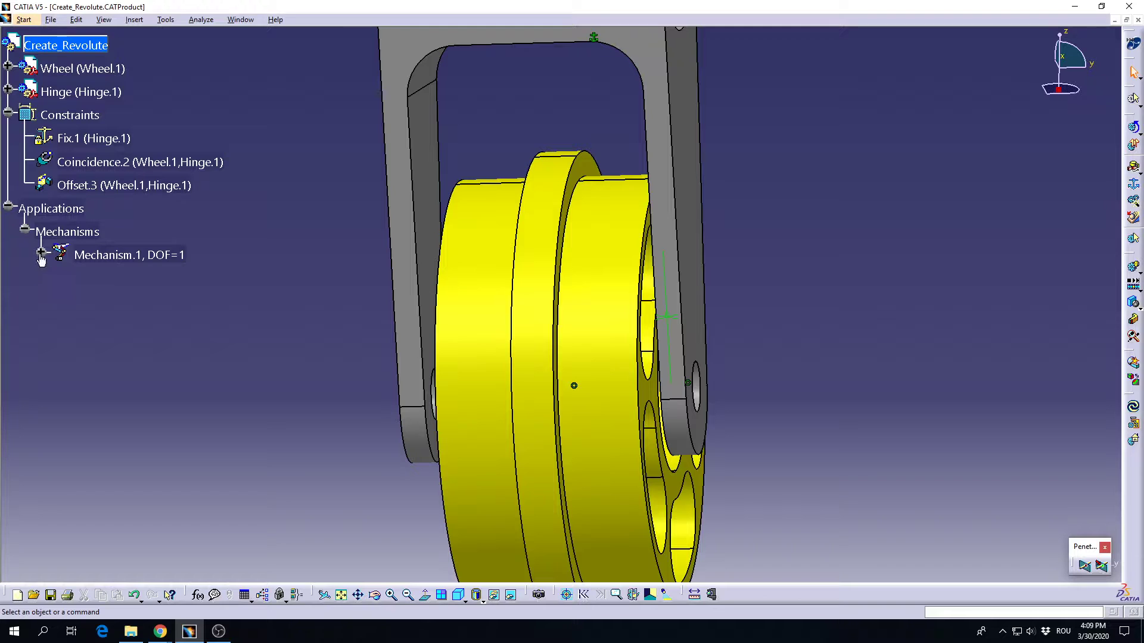
{"action": "left_click", "coordinate": [41, 253]}
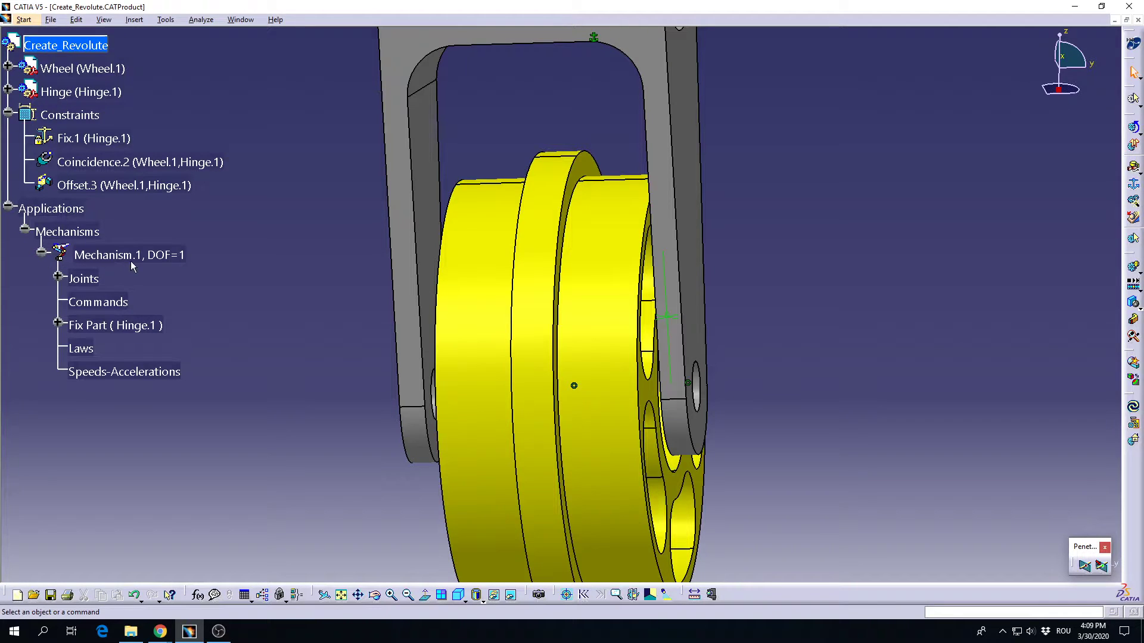
{"action": "left_click", "coordinate": [57, 276]}
{"action": "left_click", "coordinate": [74, 299]}
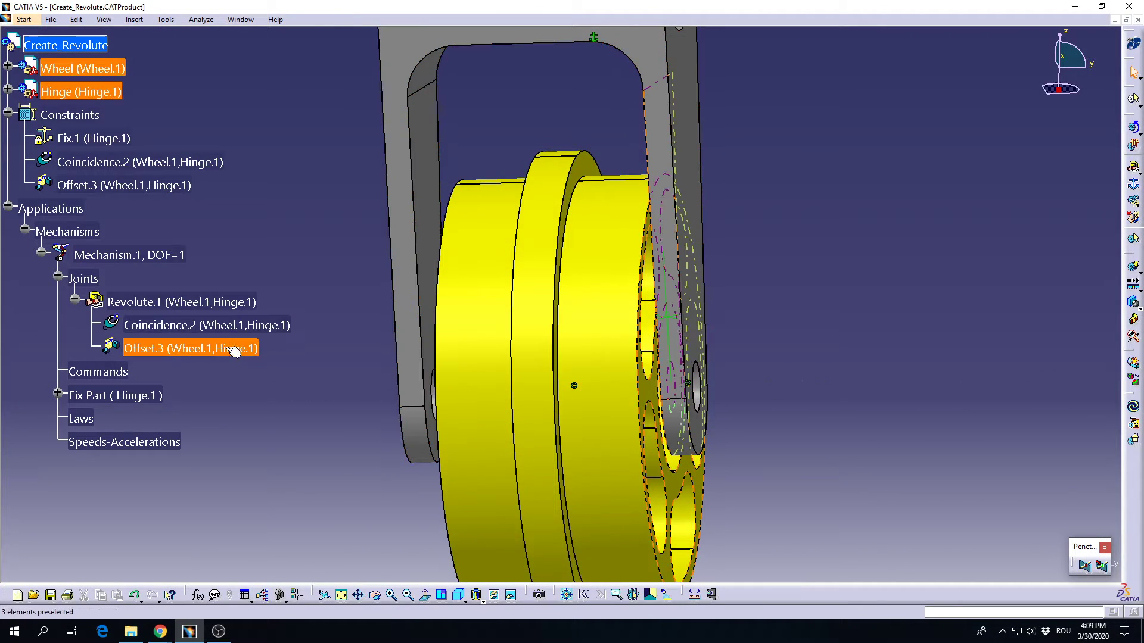
{"action": "double_click", "coordinate": [191, 348]}
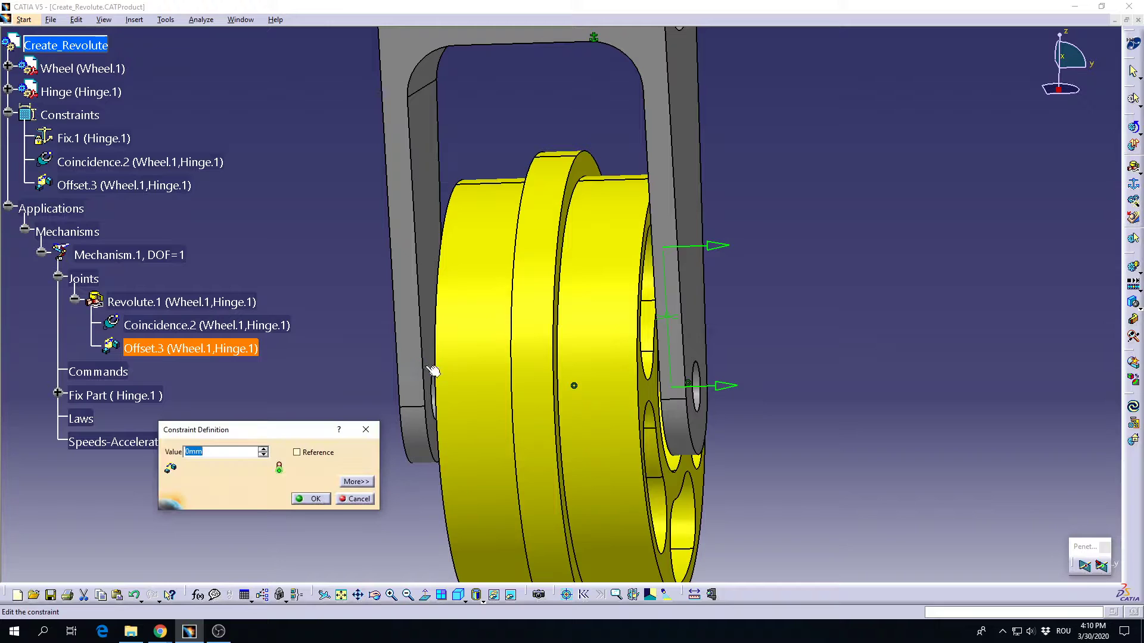
{"action": "type", "text": "2"}
{"action": "left_click", "coordinate": [309, 499]}
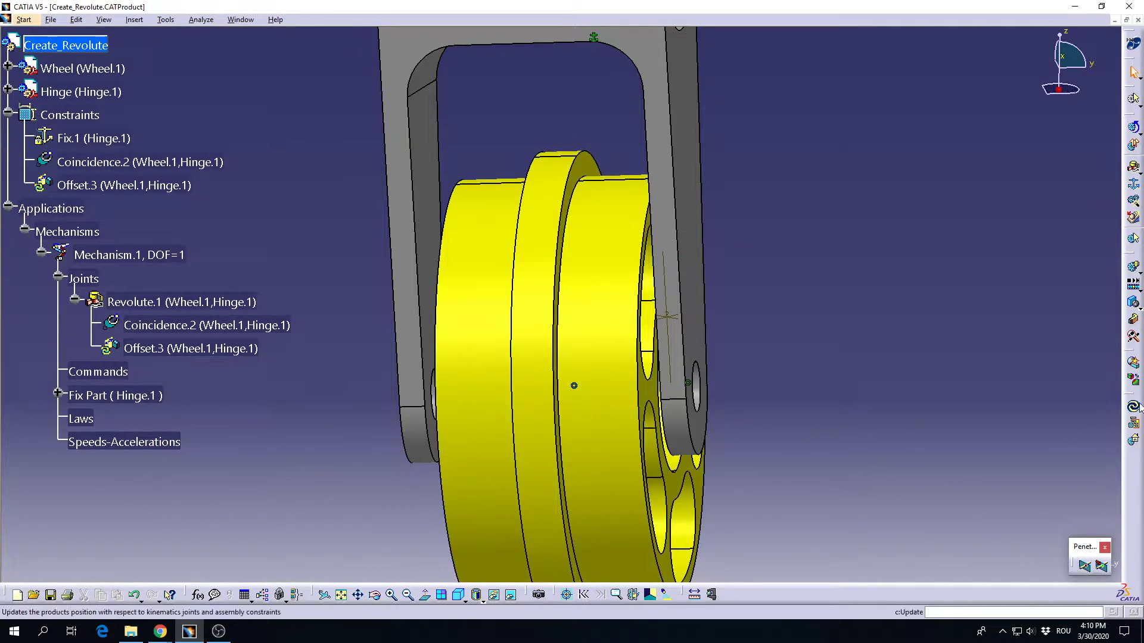
{"action": "left_click", "coordinate": [989, 345]}
Make the Revolute.1 joint of Mechanism.1 angle driven
{"action": "middle_click_drag", "start_coordinate": [572, 333], "coordinate": [610, 358]}
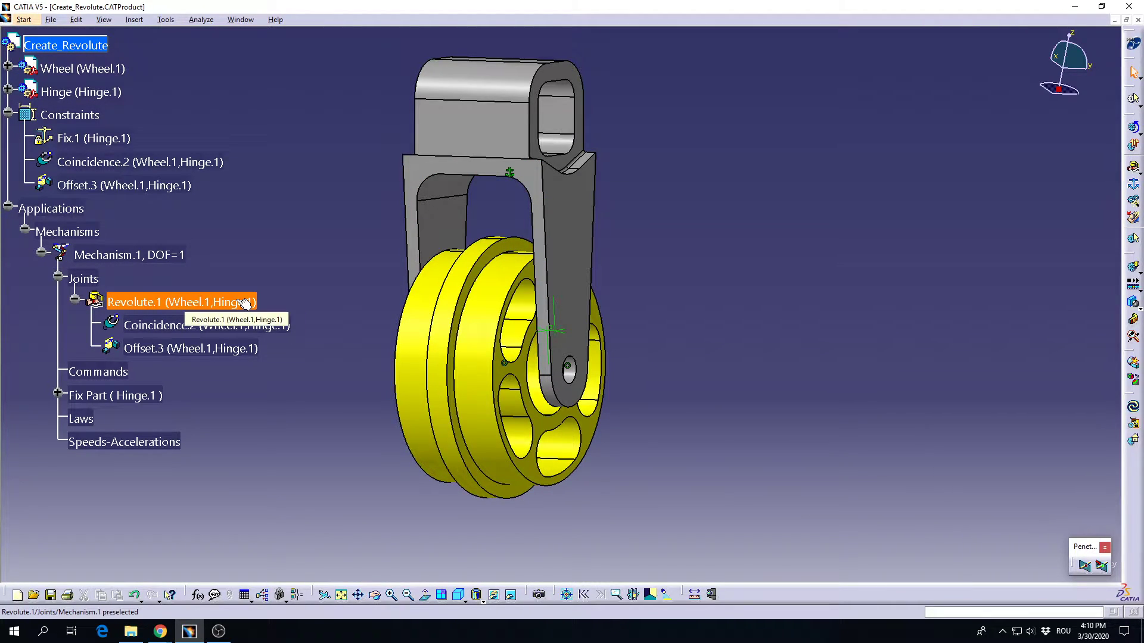
{"action": "double_click", "coordinate": [185, 302]}
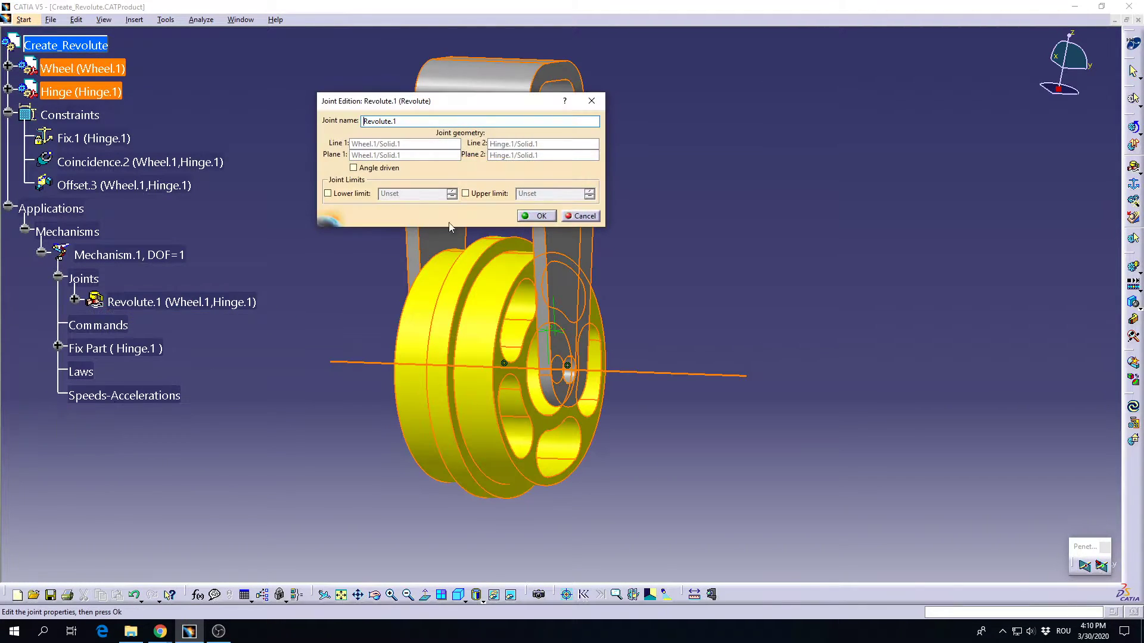
{"action": "left_click_drag", "start_coordinate": [415, 96], "coordinate": [807, 182]}
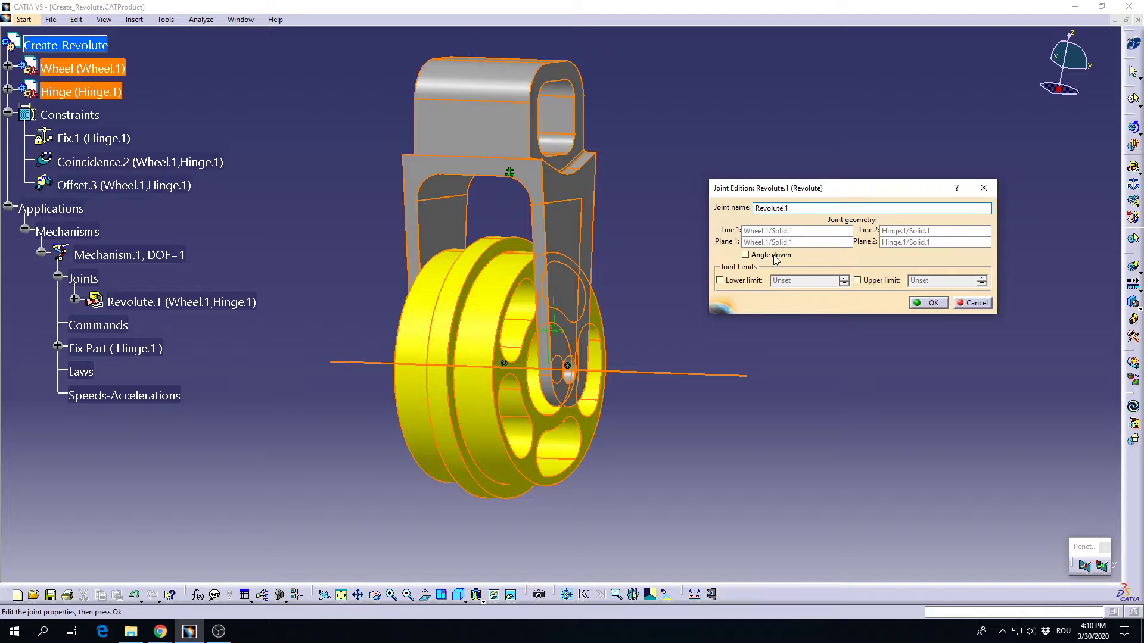
{"action": "left_click", "coordinate": [775, 255]}
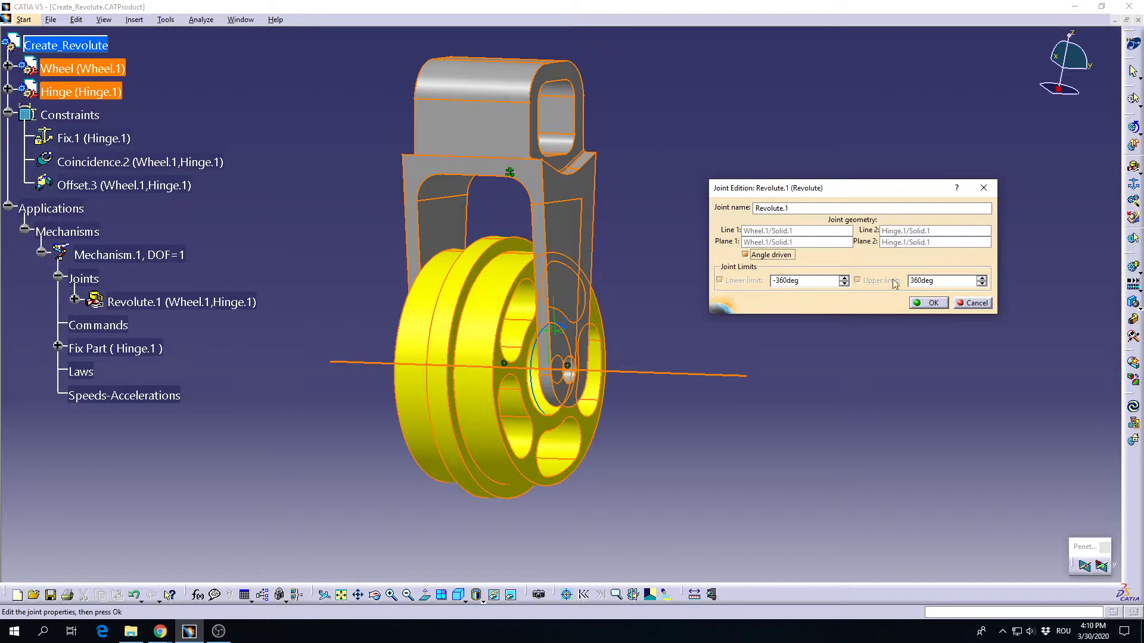
{"action": "left_click", "coordinate": [928, 303]}
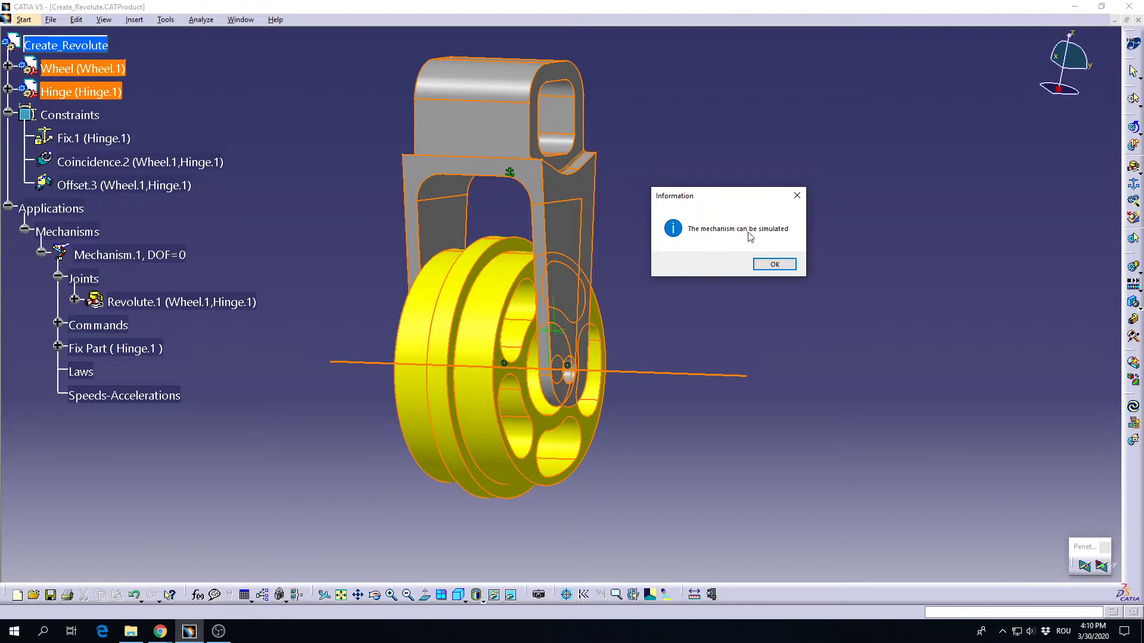
{"action": "left_click", "coordinate": [775, 265]}
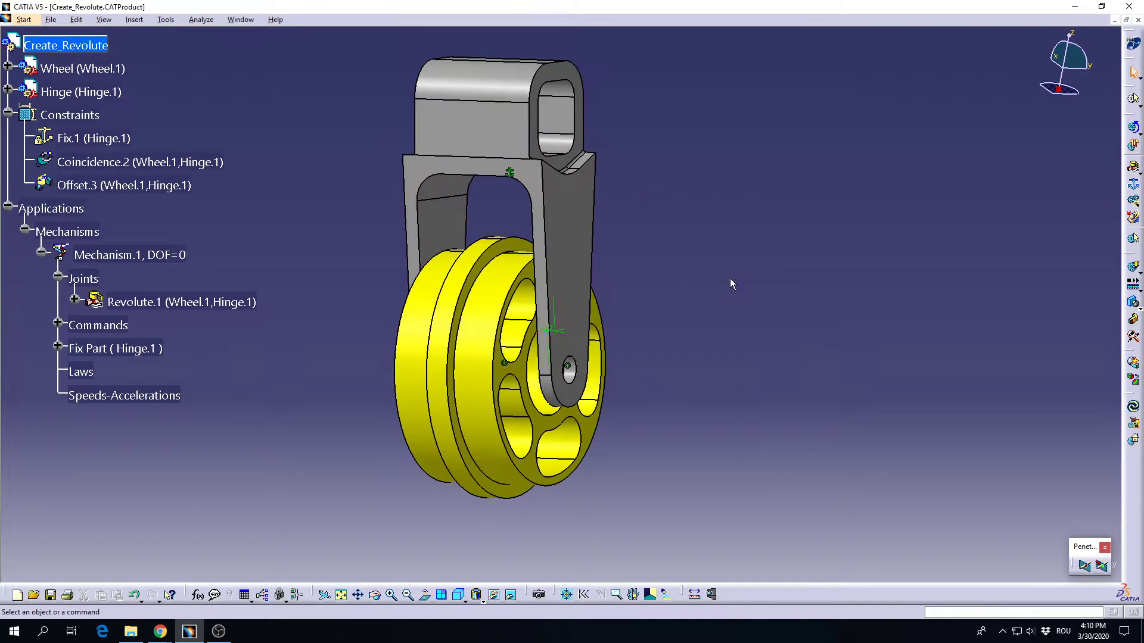
Simulate Mechanism.1 by sweeping Command.1 to 360 and back to -360
{"action": "left_click", "coordinate": [1134, 129]}
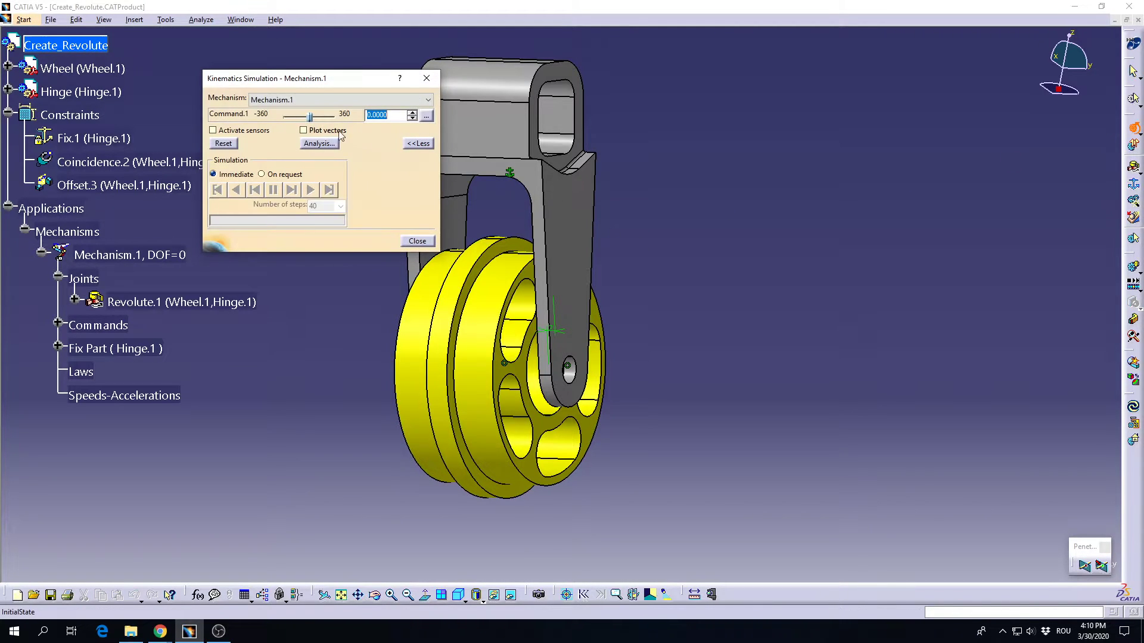
{"action": "left_click_drag", "start_coordinate": [311, 118], "coordinate": [337, 117]}
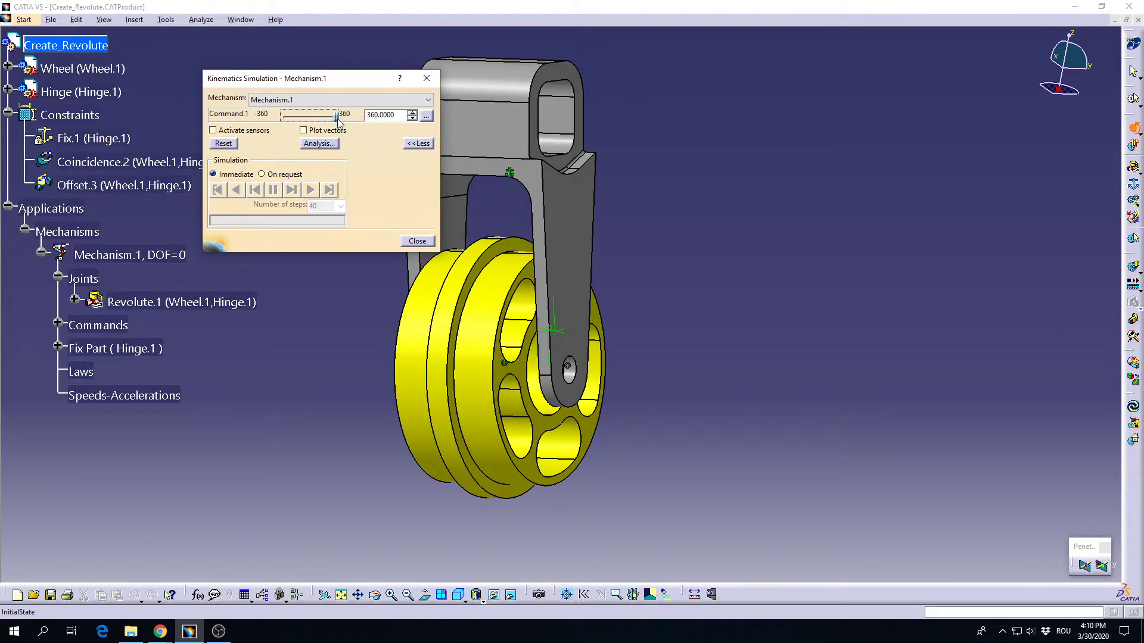
{"action": "left_click_drag", "start_coordinate": [335, 116], "coordinate": [283, 117]}
Review the lowest value, highest value and spin box increment settings of Command.1, and close the kinematics simulation
{"action": "left_click", "coordinate": [427, 116]}
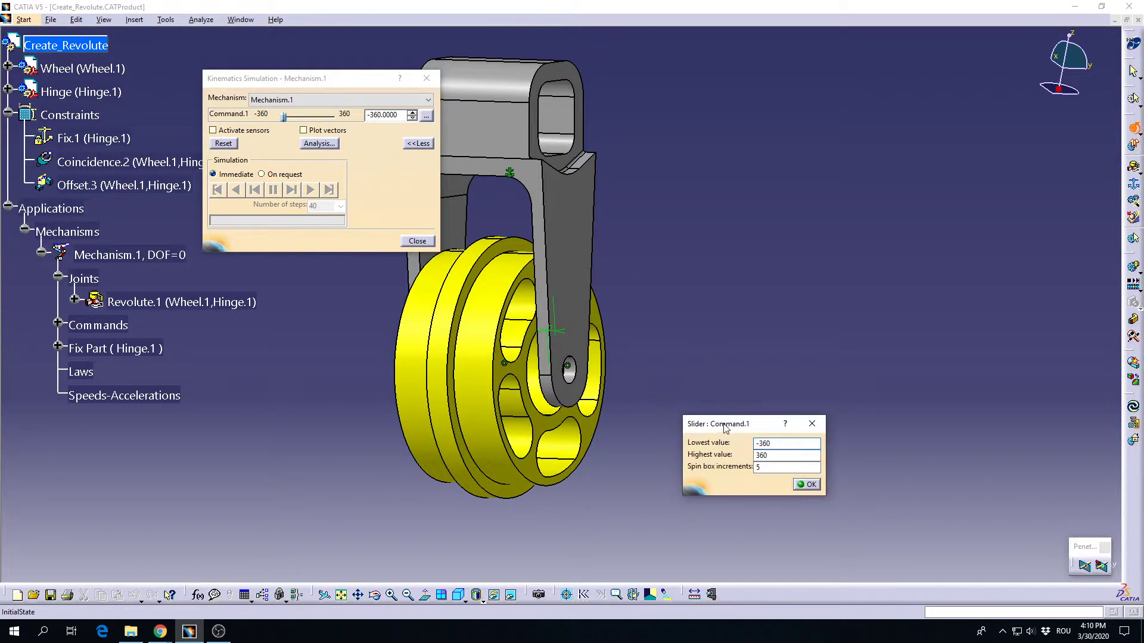
{"action": "left_click_drag", "start_coordinate": [749, 426], "coordinate": [717, 259]}
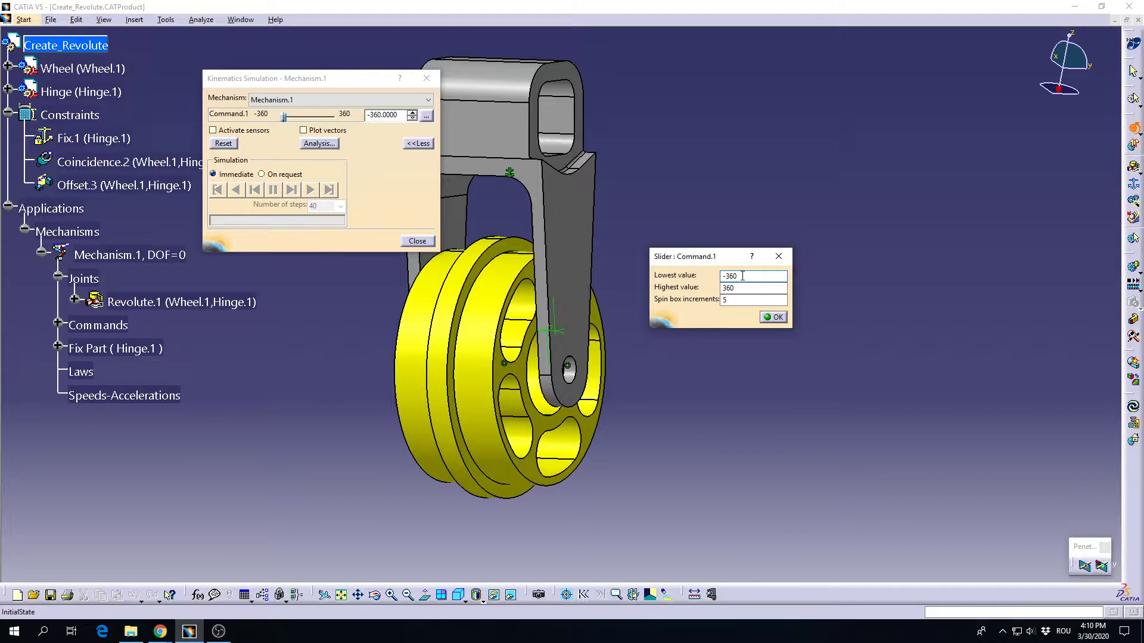
{"action": "left_click", "coordinate": [736, 289]}
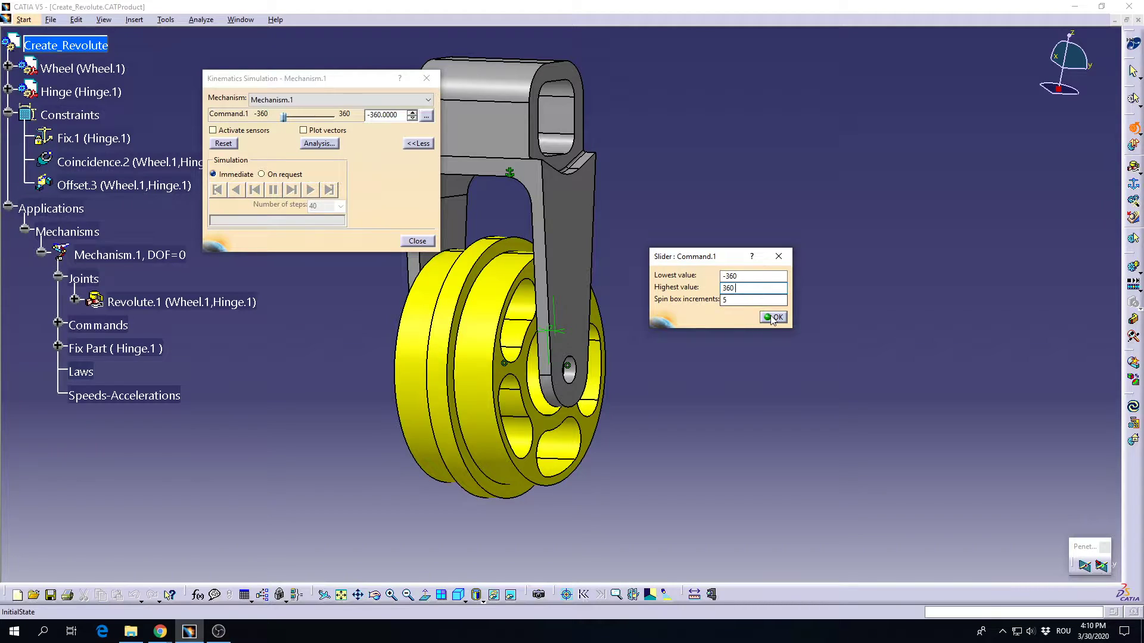
{"action": "left_click", "coordinate": [787, 261]}
{"action": "left_click", "coordinate": [427, 79]}
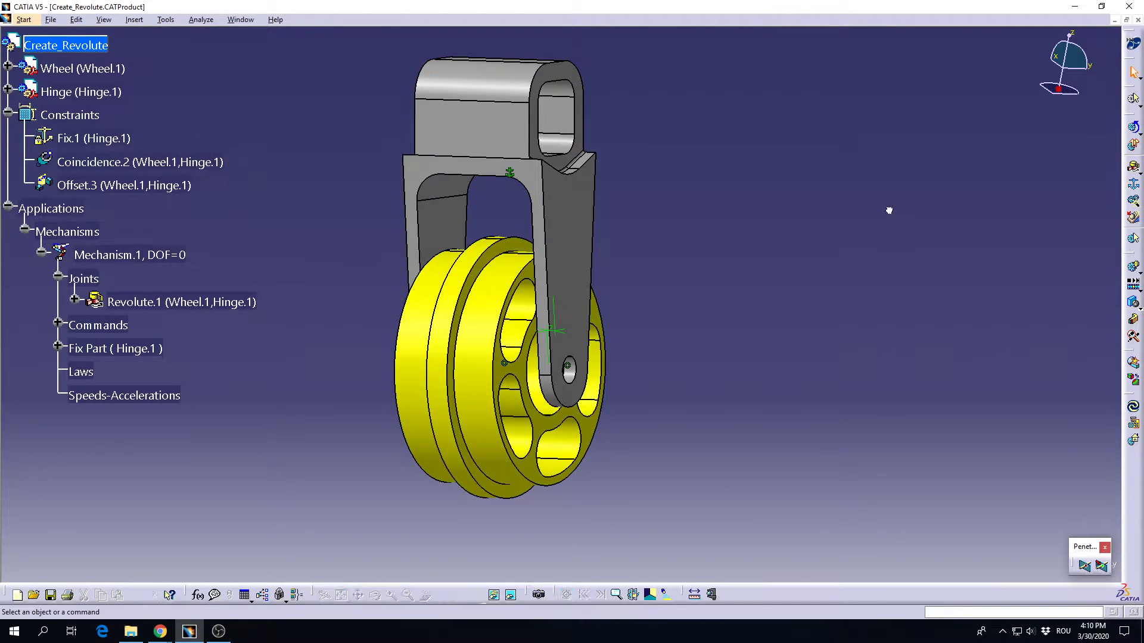
Create a new simulation with Mechanism.1 as its simulation object, keeping its dialogs clear of the wheel
{"action": "left_click", "coordinate": [1134, 268]}
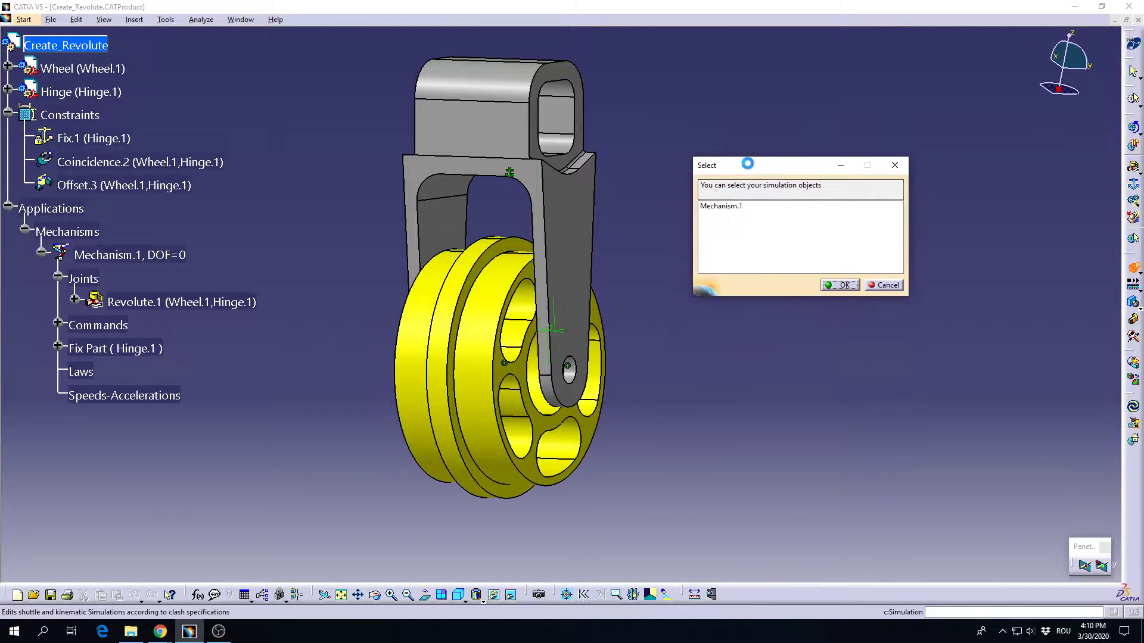
{"action": "double_click", "coordinate": [704, 208]}
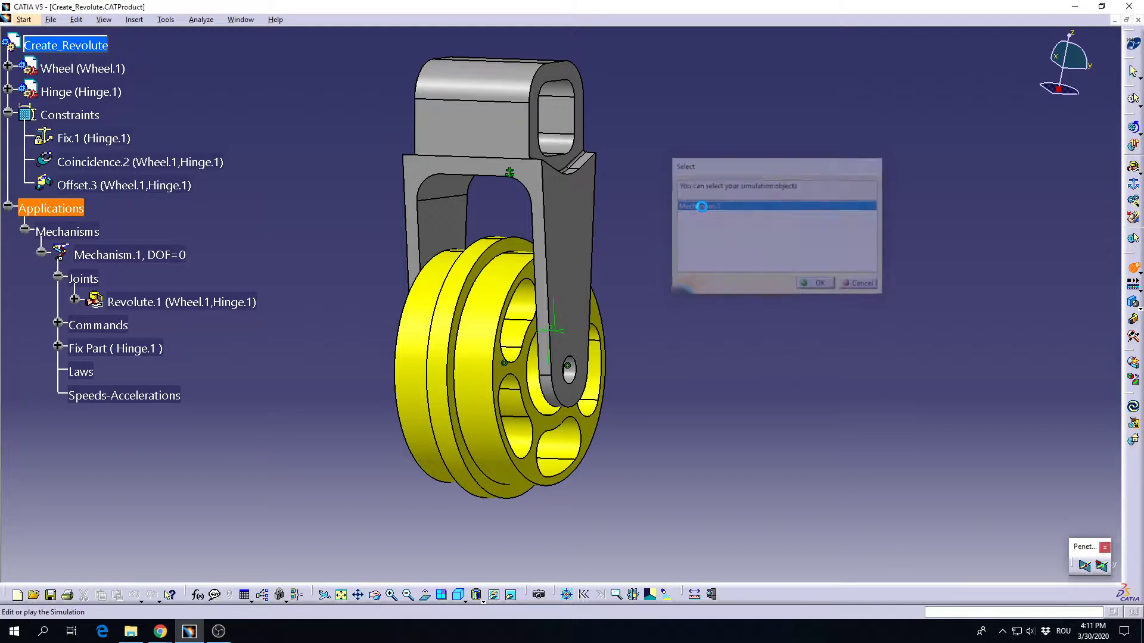
{"action": "left_click_drag", "start_coordinate": [289, 85], "coordinate": [233, 464]}
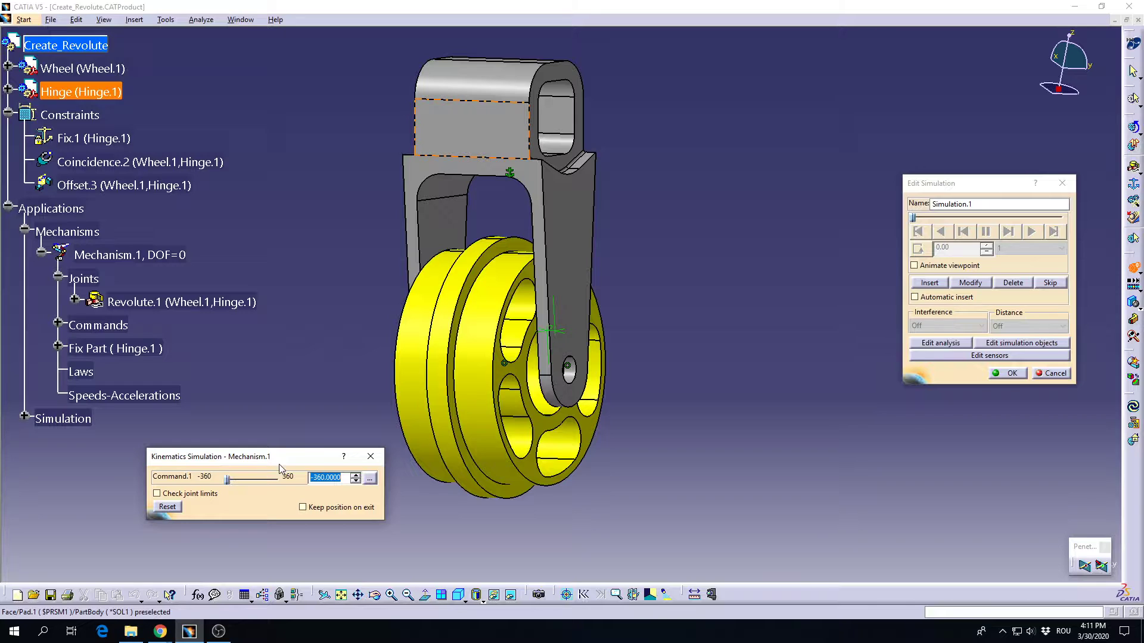
{"action": "middle_click_drag", "start_coordinate": [528, 384], "coordinate": [602, 372]}
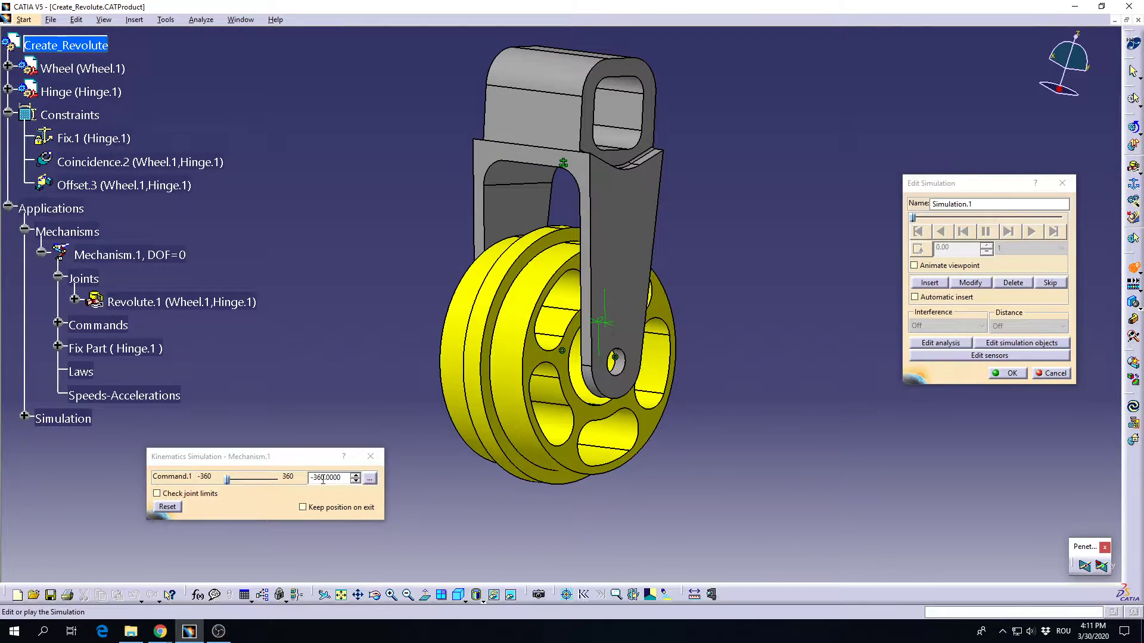
Set Command.1 to 0 and insert that wheel position into Simulation.1
{"action": "left_click", "coordinate": [343, 477]}
{"action": "type", "text": "0"}
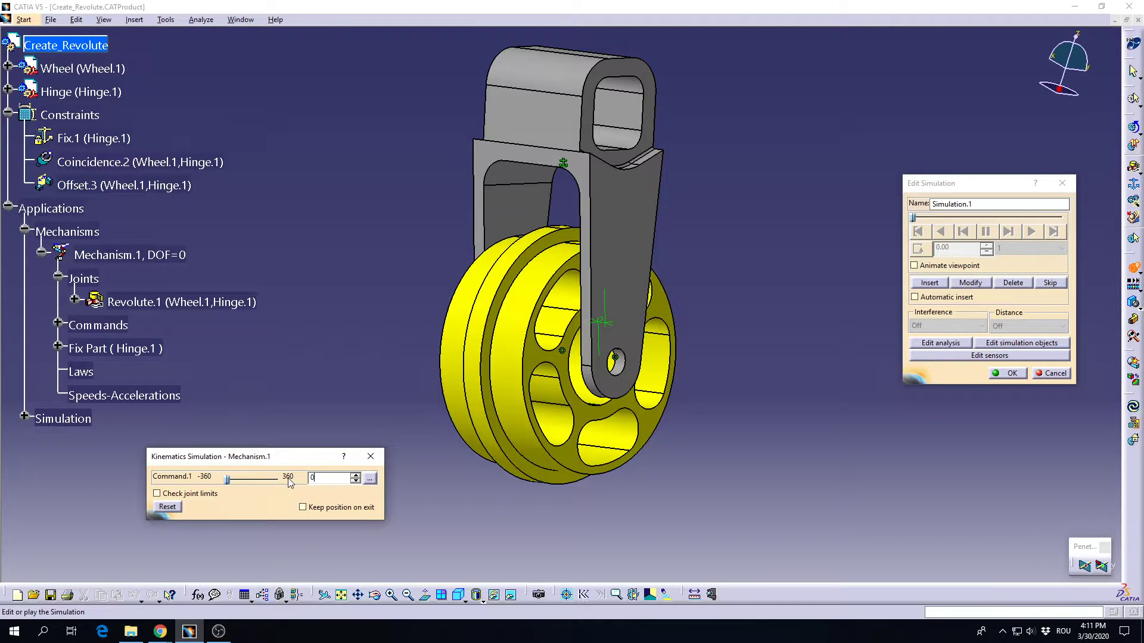
{"action": "key", "text": "Return"}
{"action": "left_click", "coordinate": [930, 283]}
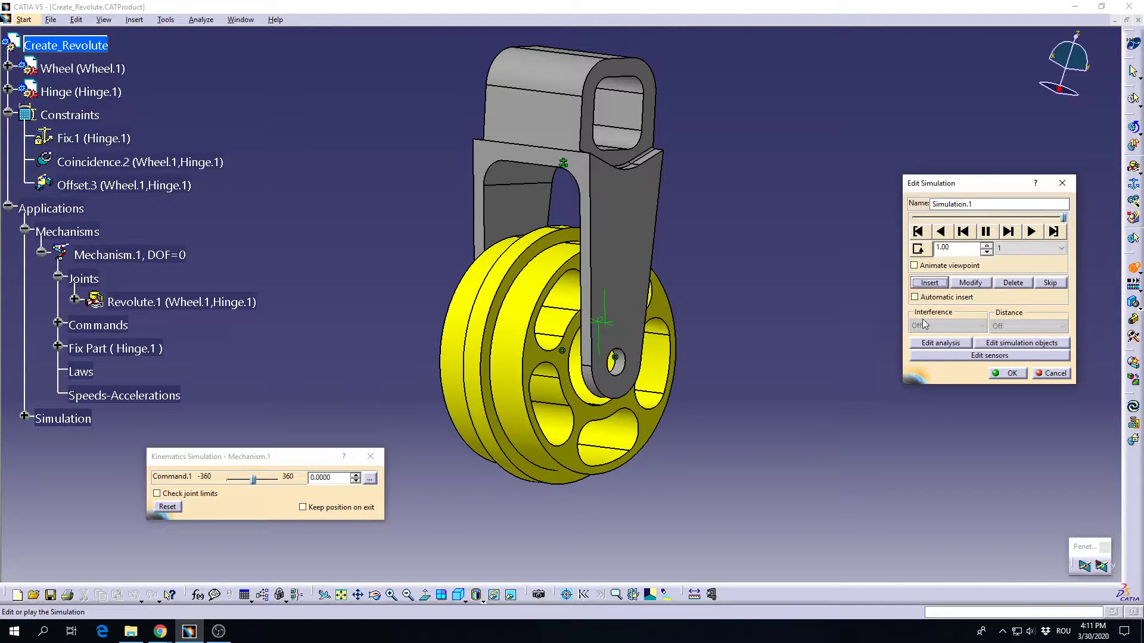
Play Simulation.1 forward twice from the start at the default step size, and return it to the start
{"action": "left_click", "coordinate": [918, 232]}
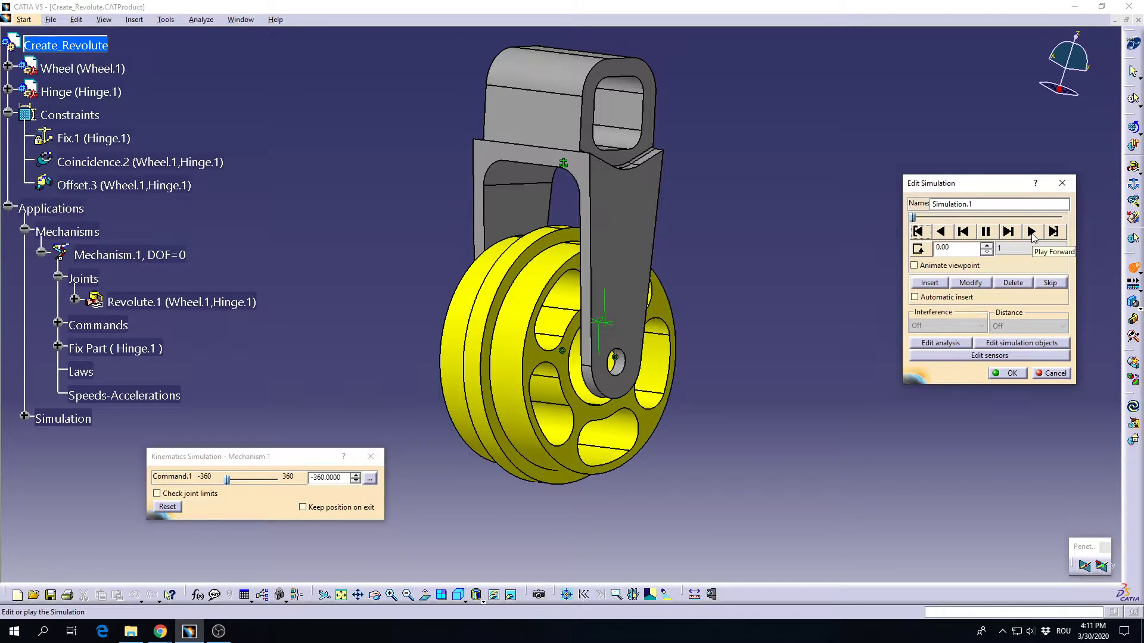
{"action": "left_click", "coordinate": [1032, 232]}
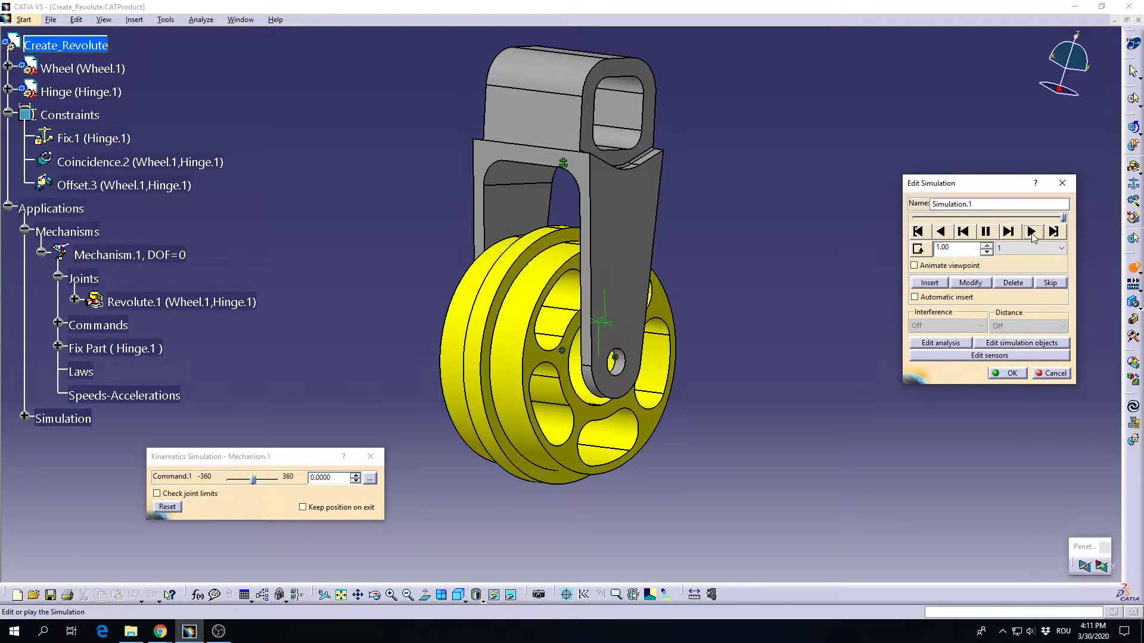
{"action": "left_click", "coordinate": [918, 232]}
{"action": "left_click", "coordinate": [1032, 232]}
{"action": "left_click", "coordinate": [923, 235]}
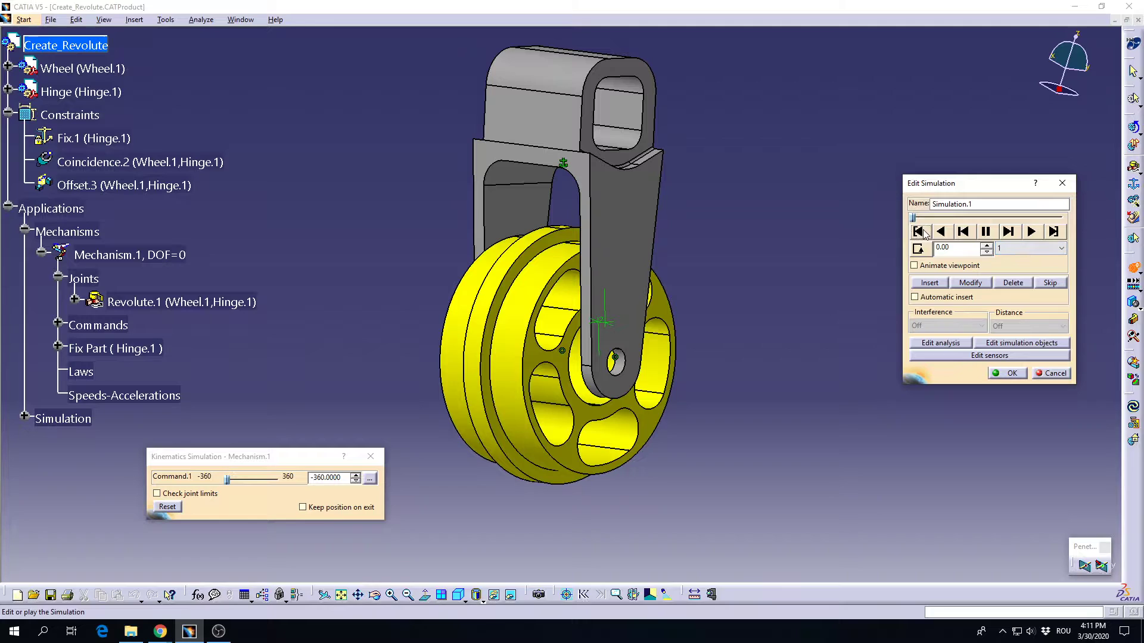
Set the simulation's interpolation step to 0.02 and play it forward
{"action": "left_click", "coordinate": [1035, 249]}
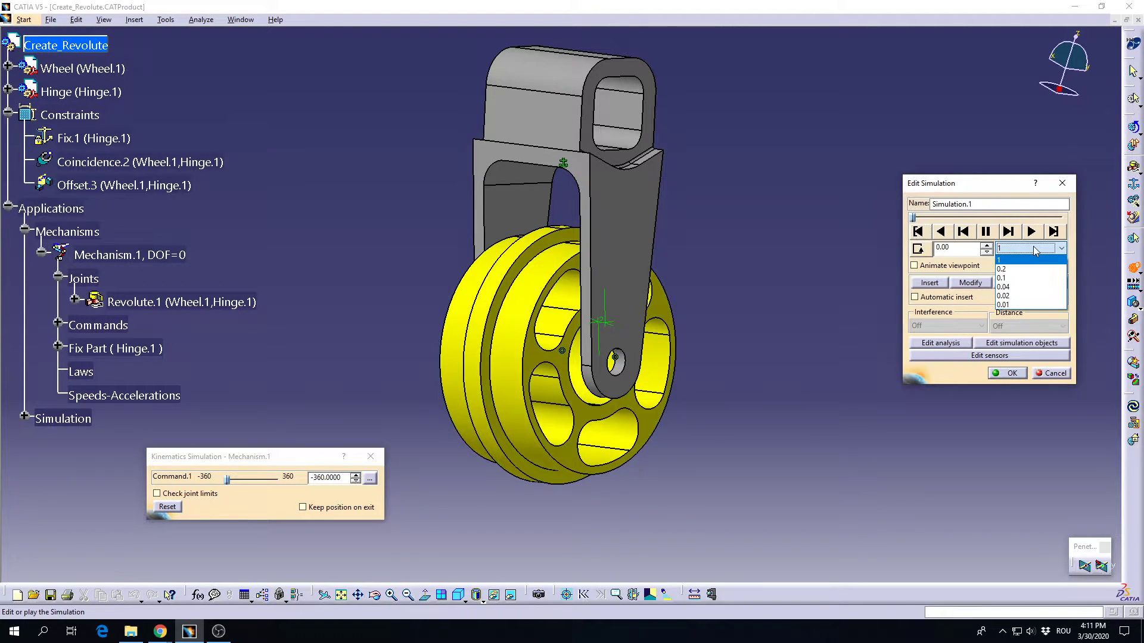
{"action": "left_click", "coordinate": [1011, 296]}
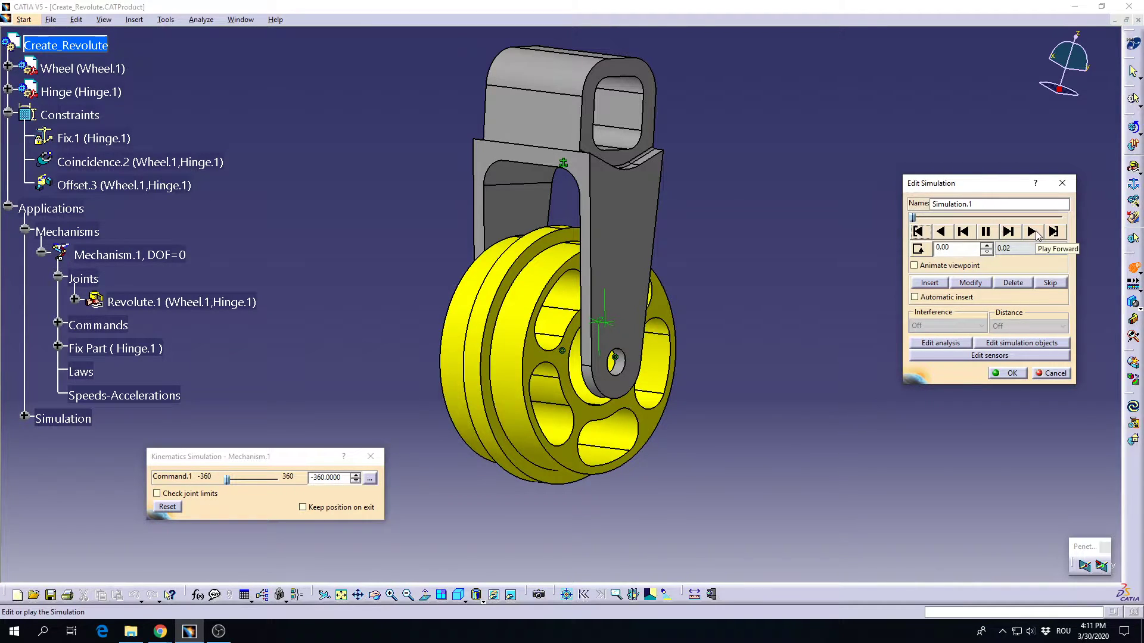
{"action": "left_click", "coordinate": [1033, 233]}
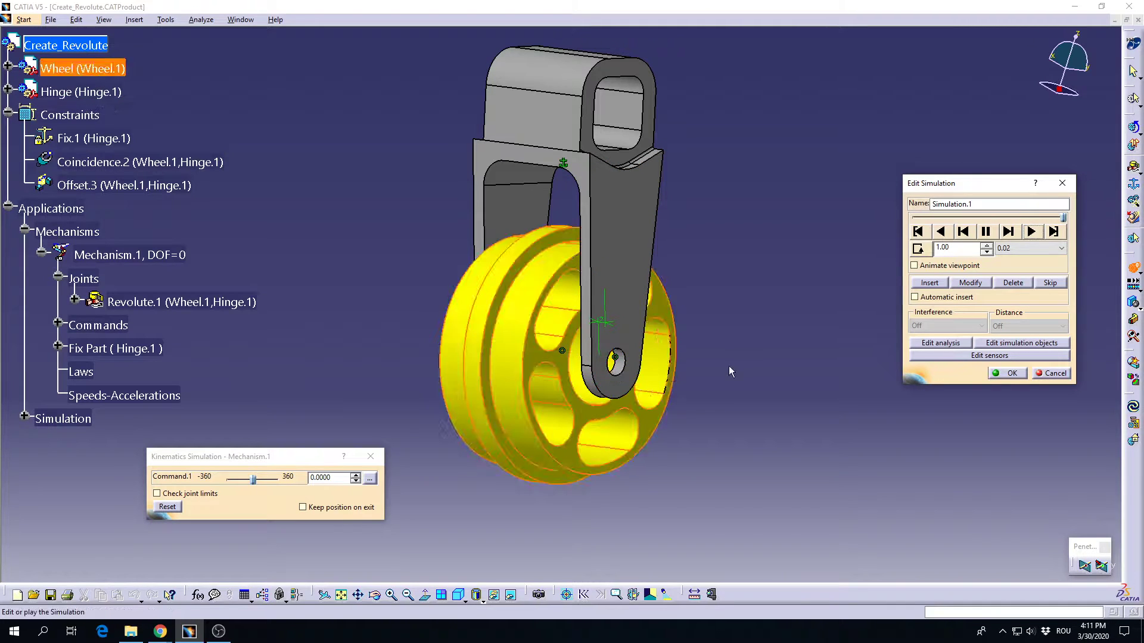
Switch Simulation.1 to continuous looping and play it forward from the start
{"action": "left_click", "coordinate": [918, 249]}
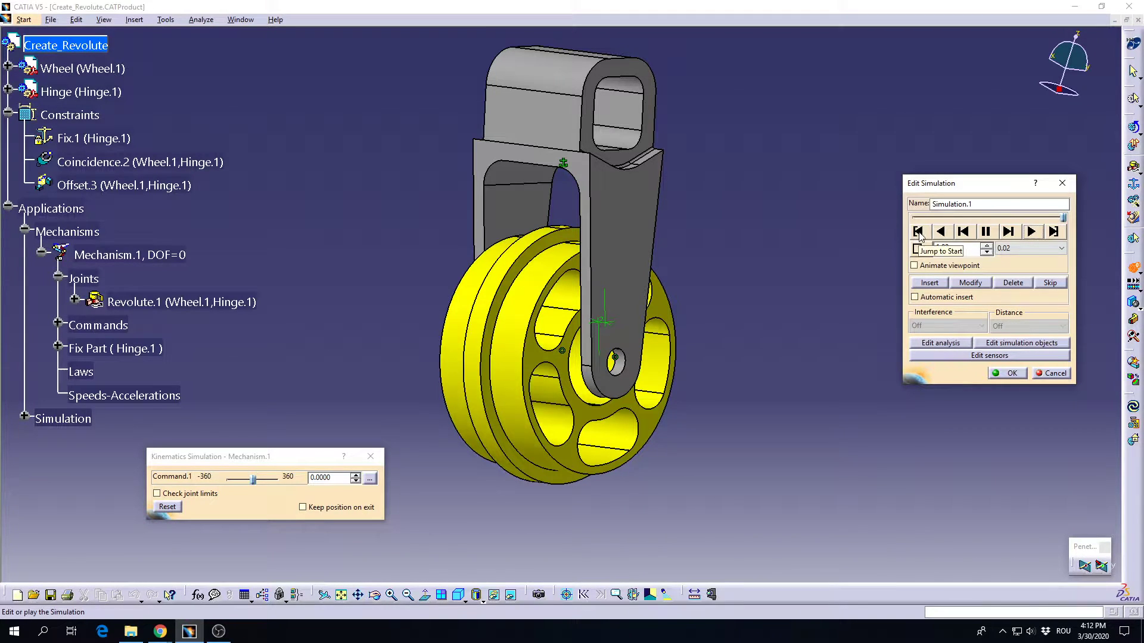
{"action": "left_click", "coordinate": [1031, 231]}
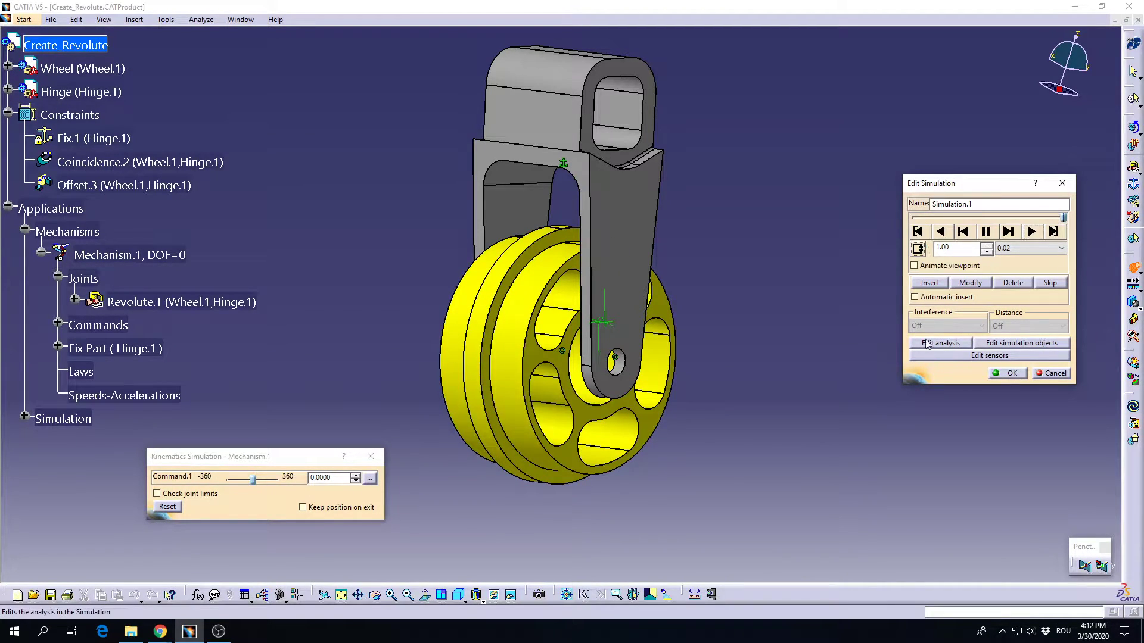
{"action": "left_click", "coordinate": [918, 231]}
{"action": "left_click", "coordinate": [1031, 232]}
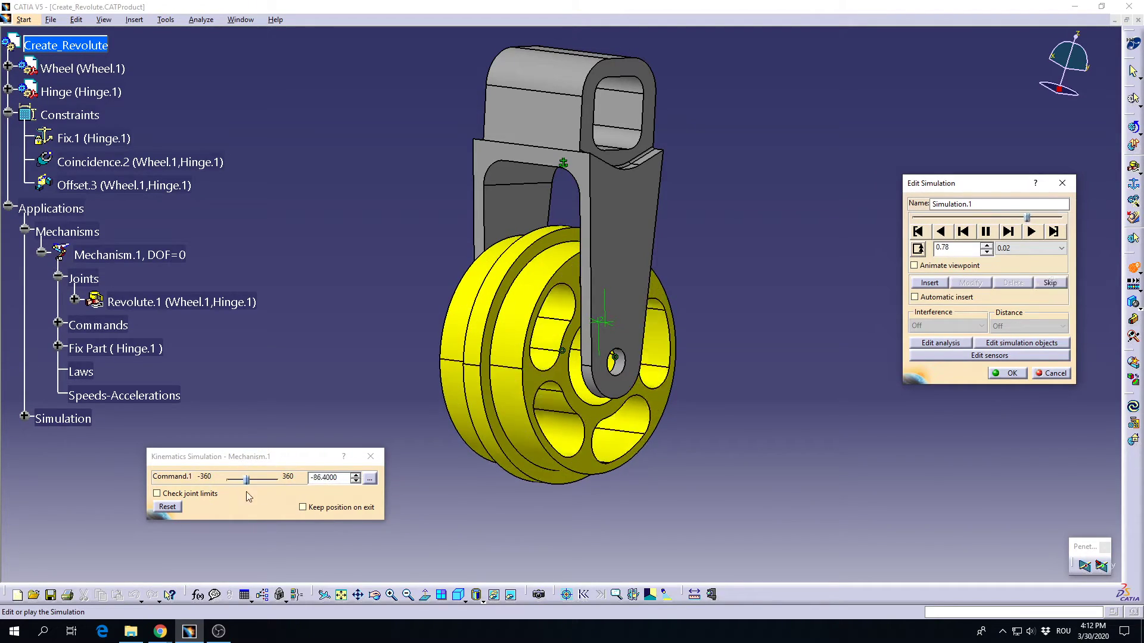
Examine the wheel turning in the hinge during playback, and accept Simulation.1
{"action": "middle_click_drag", "start_coordinate": [743, 369], "coordinate": [696, 381]}
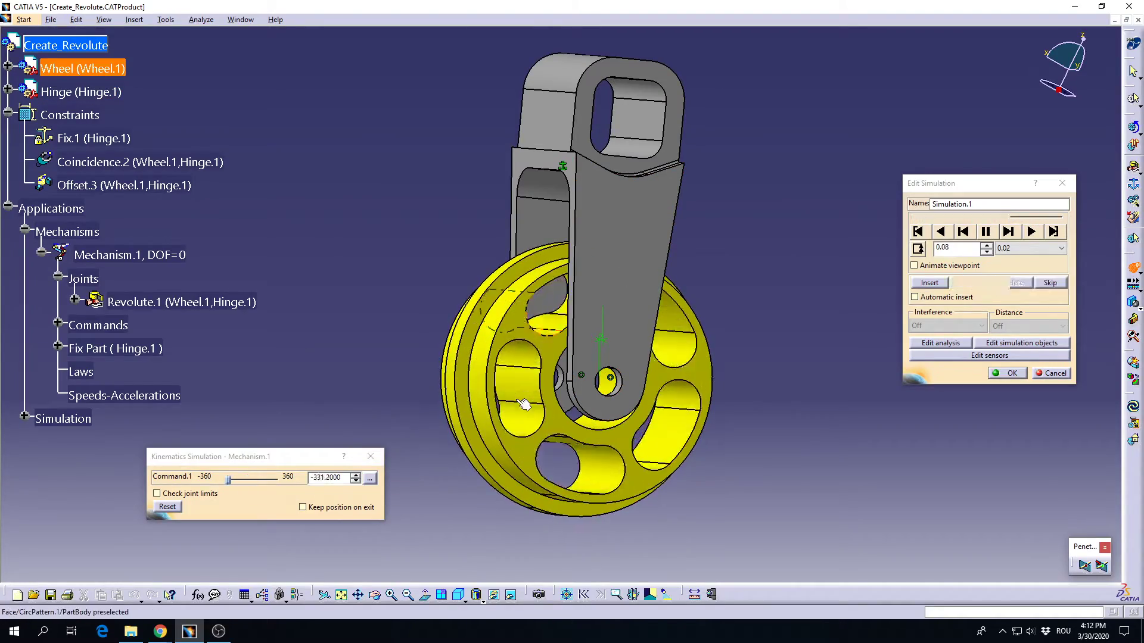
{"action": "scroll", "coordinate": [578, 322], "scroll_direction": "up", "scroll_amount": 5}
{"action": "middle_click_drag", "start_coordinate": [494, 365], "coordinate": [528, 389]}
{"action": "middle_click_drag", "start_coordinate": [587, 335], "coordinate": [661, 360]}
{"action": "left_click", "coordinate": [1025, 371]}
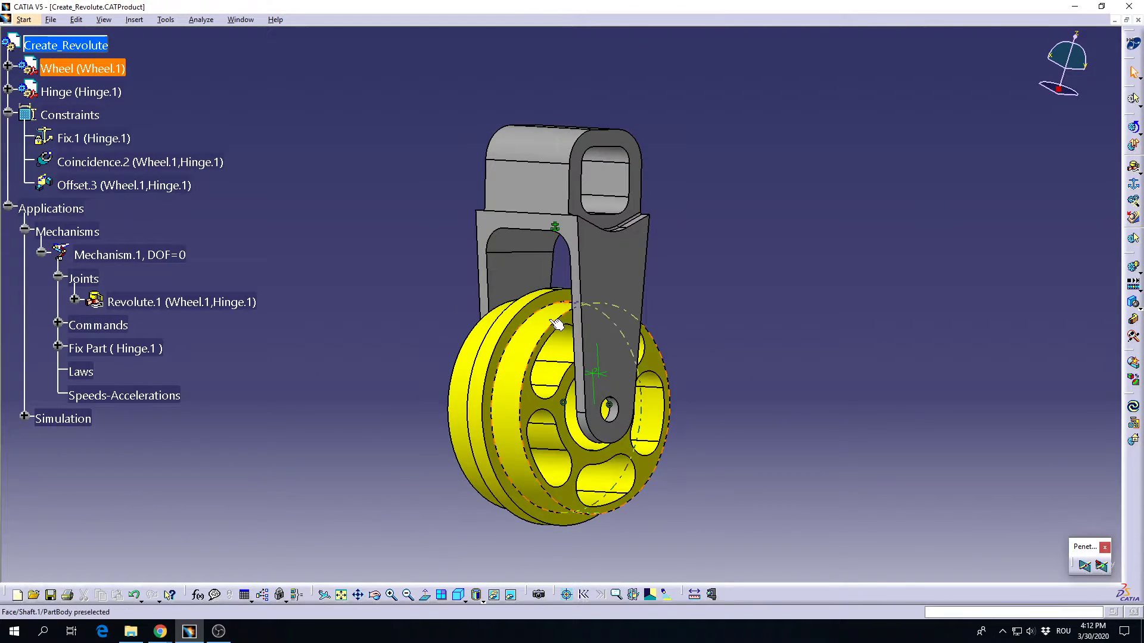
Insert a new part into the Create_Revolute assembly, using the assembly's origin as the new part's origin point
{"action": "middle_click_drag", "start_coordinate": [497, 342], "coordinate": [594, 308]}
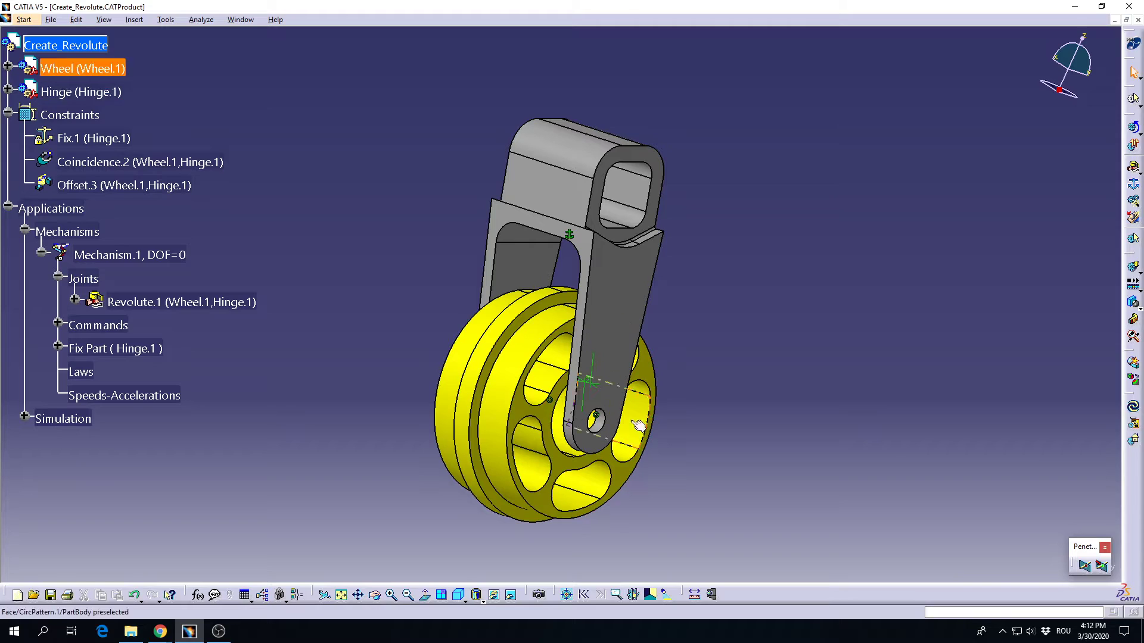
{"action": "middle_click_drag", "start_coordinate": [596, 405], "coordinate": [649, 410]}
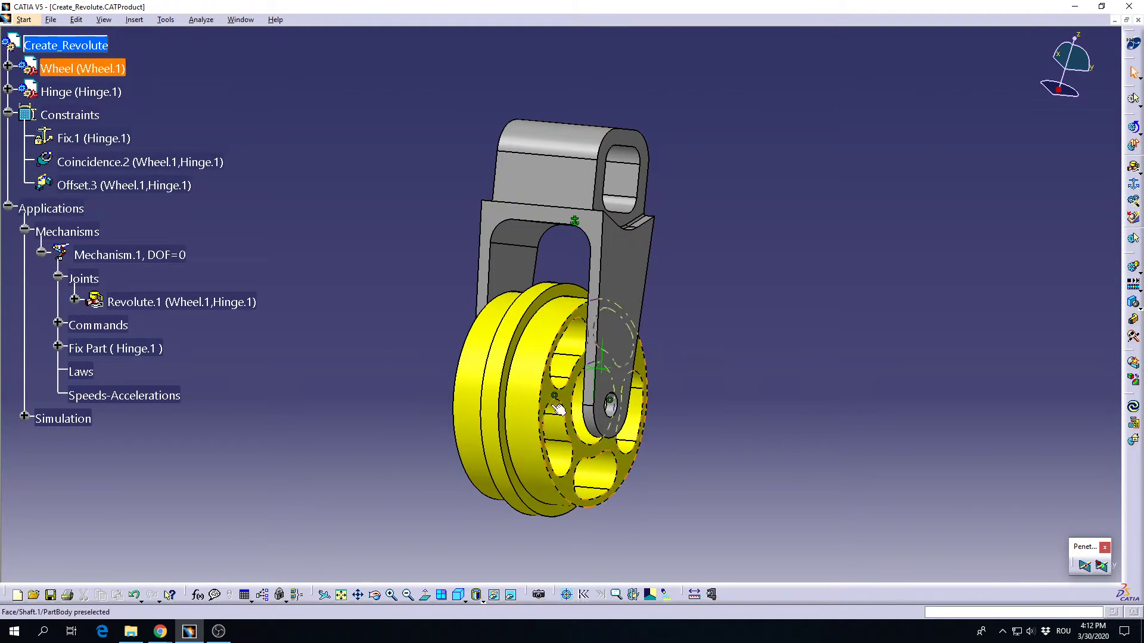
{"action": "left_click", "coordinate": [99, 47]}
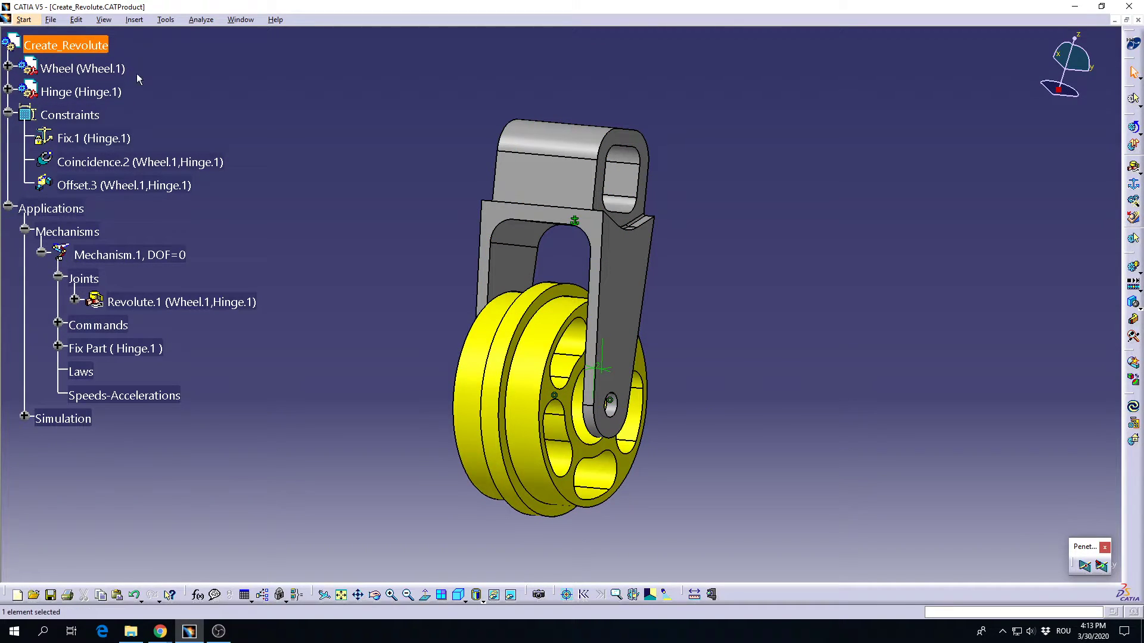
{"action": "left_click", "coordinate": [134, 20]}
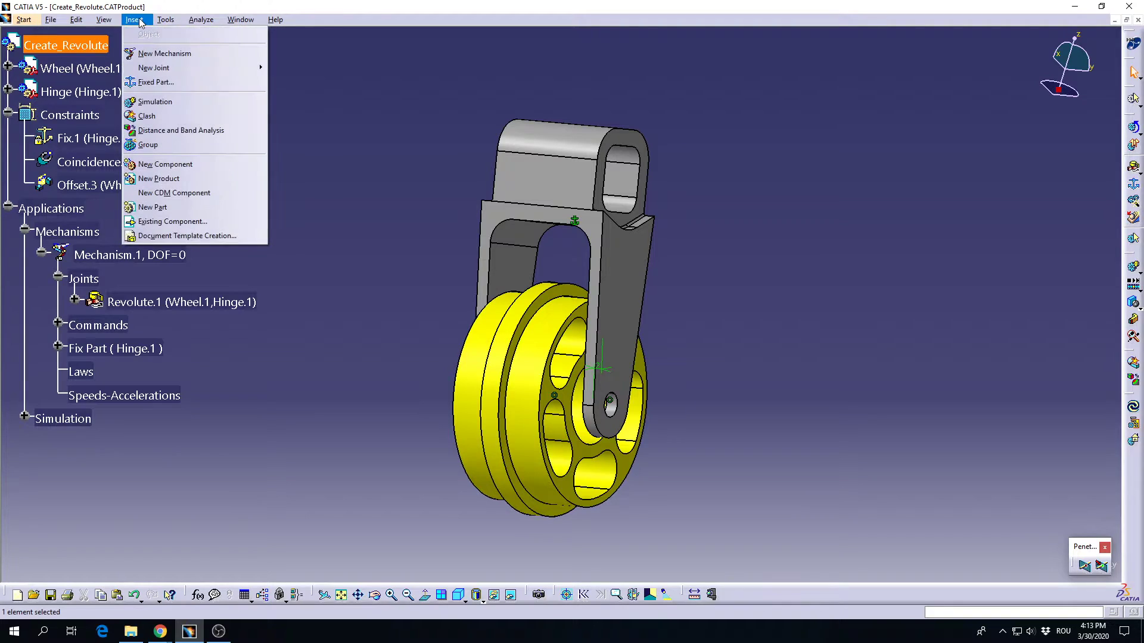
{"action": "left_click", "coordinate": [188, 209]}
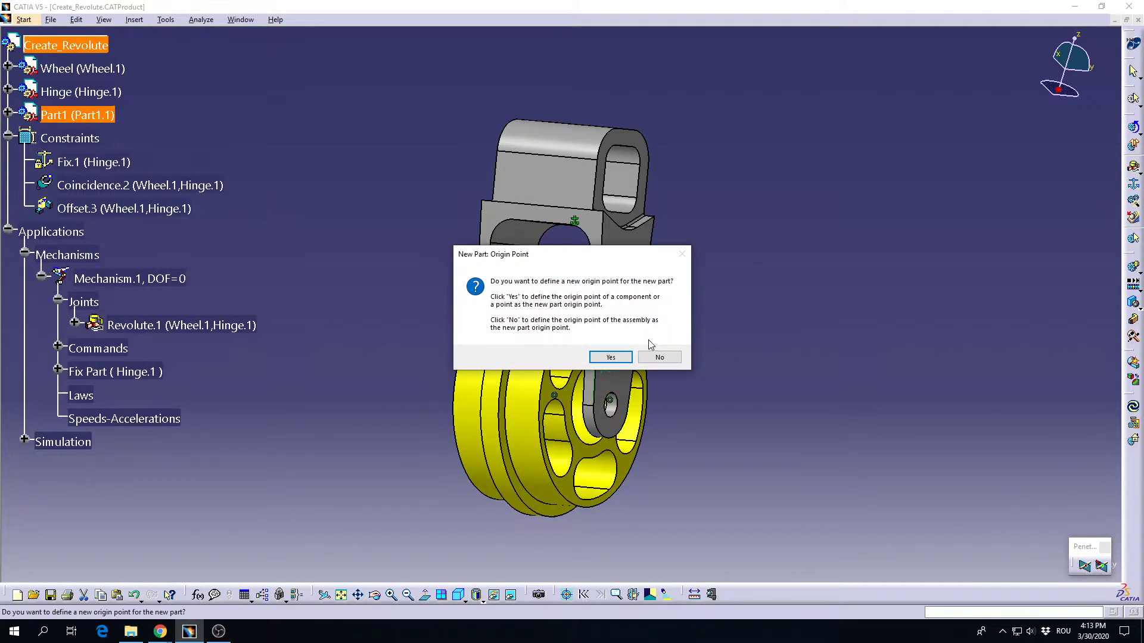
{"action": "left_click_drag", "start_coordinate": [570, 261], "coordinate": [813, 238]}
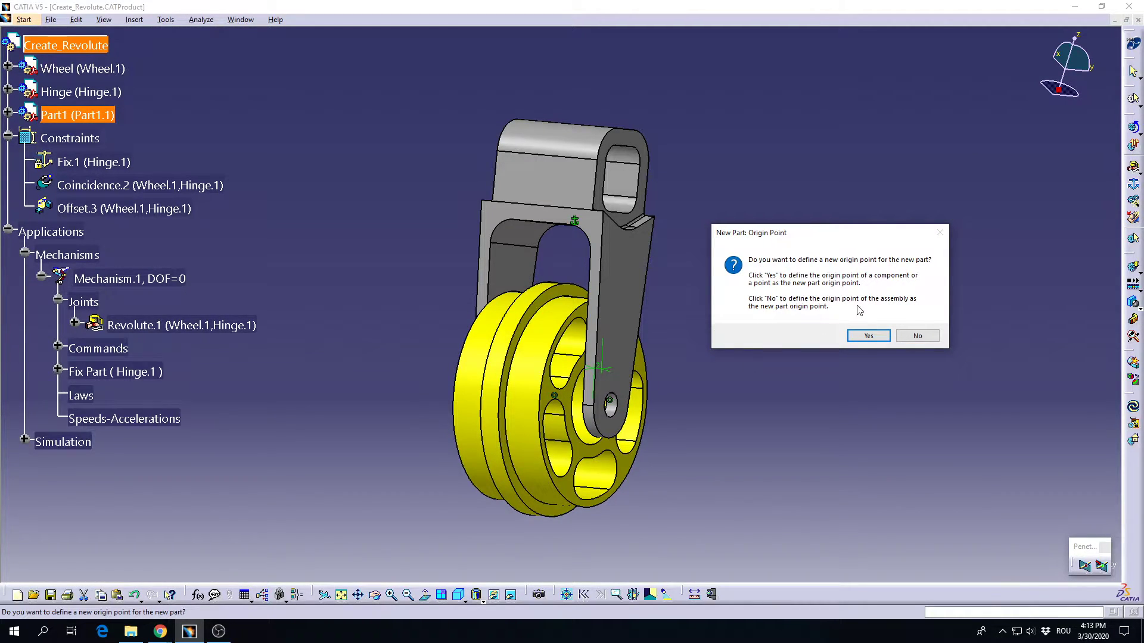
{"action": "left_click", "coordinate": [917, 336]}
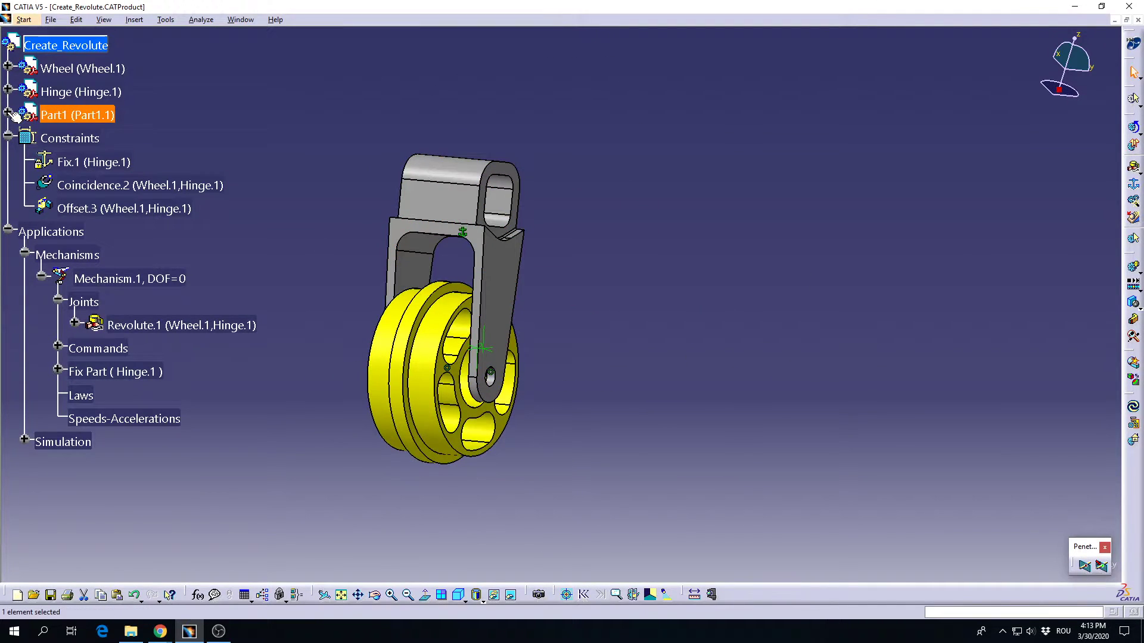
Open Part1 for editing and start a sketch on its zx plane
{"action": "left_click", "coordinate": [9, 112]}
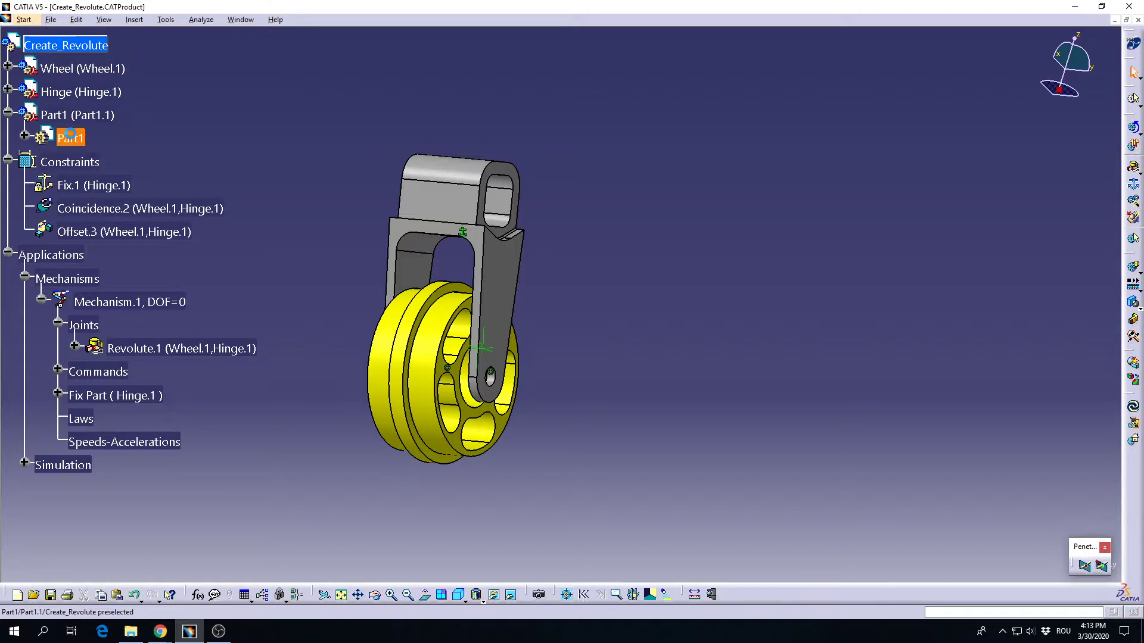
{"action": "double_click", "coordinate": [71, 136]}
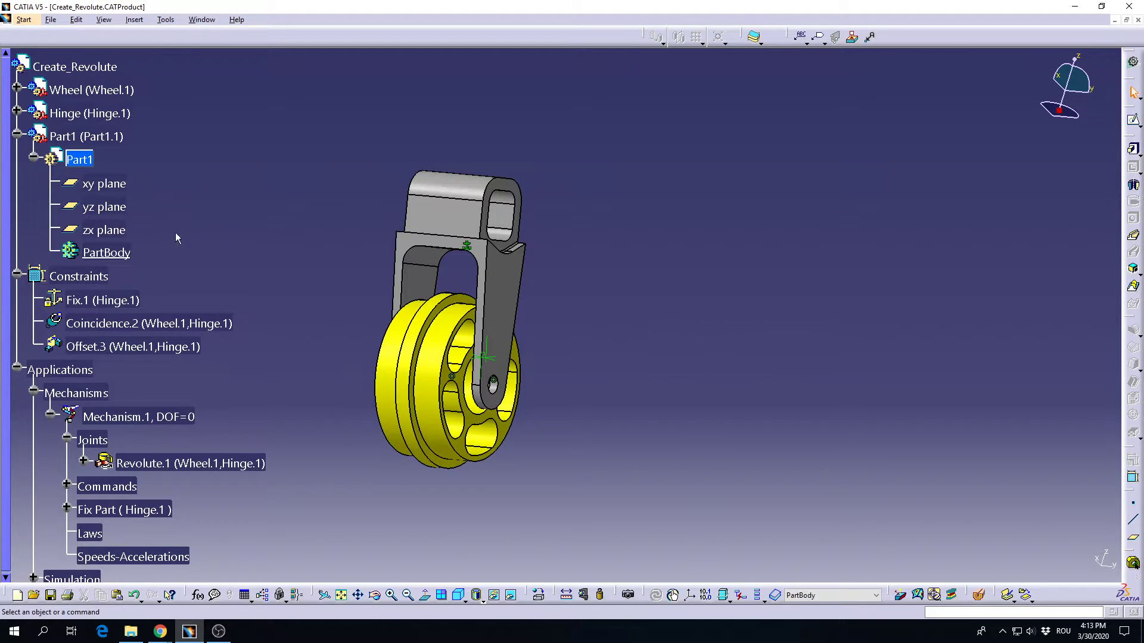
{"action": "left_click", "coordinate": [112, 214]}
{"action": "middle_click_drag", "start_coordinate": [774, 408], "coordinate": [513, 382], "text": "ctrl"}
{"action": "middle_click_drag", "start_coordinate": [860, 406], "coordinate": [684, 385]}
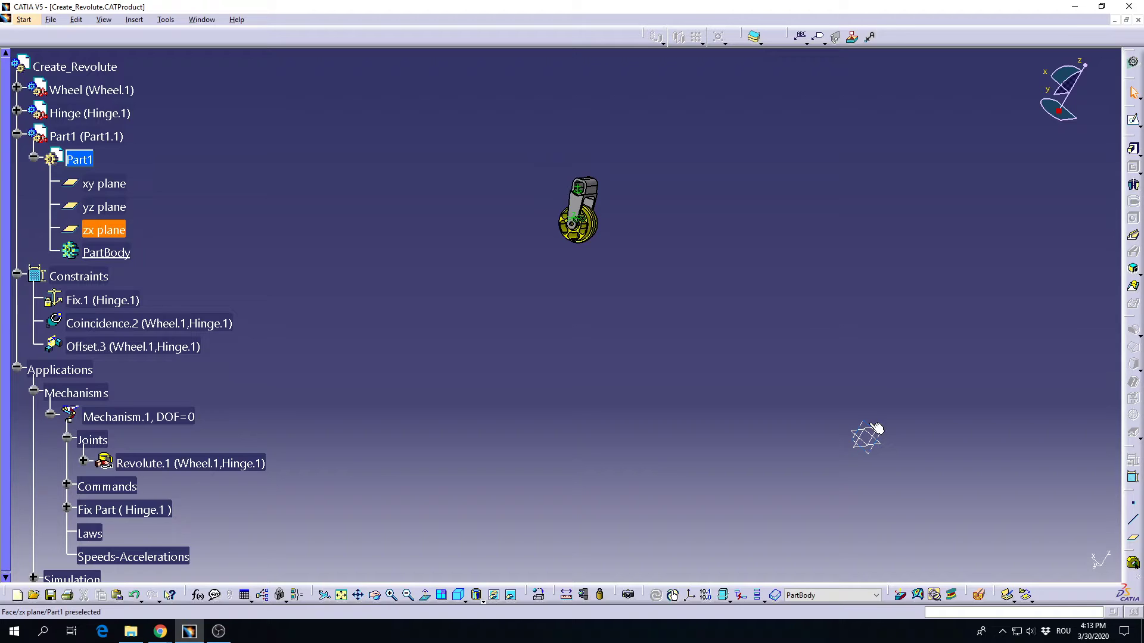
{"action": "left_click", "coordinate": [107, 230]}
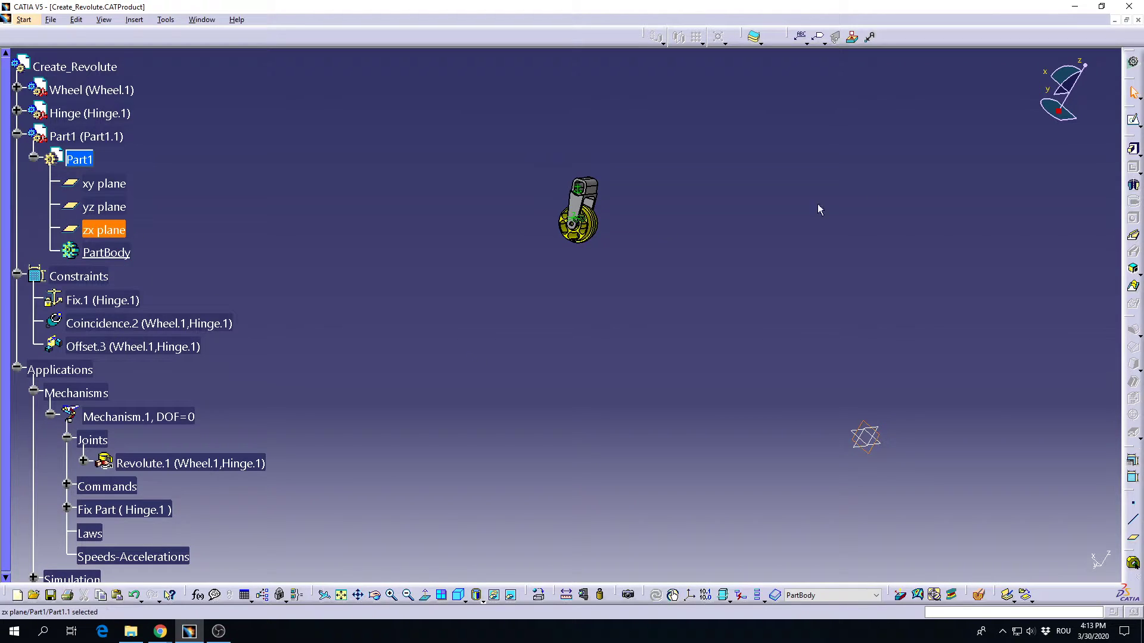
{"action": "left_click", "coordinate": [1133, 119]}
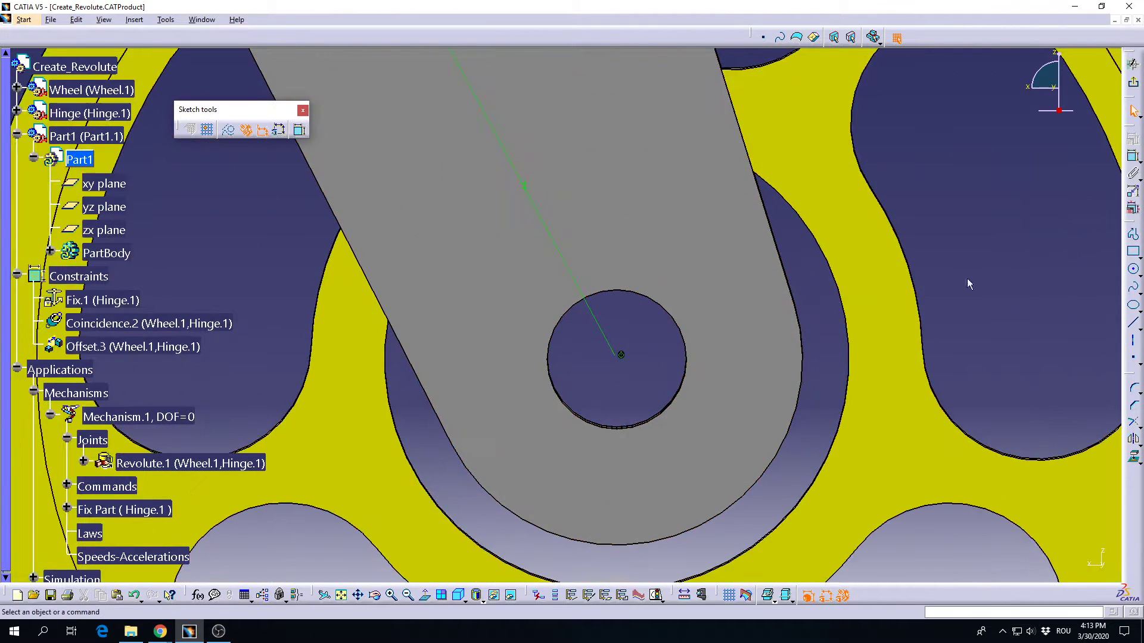
Sketch a circle inside the hinge's pin hole, constrain it coincident with the hole's edge, and finish the sketch
{"action": "left_click", "coordinate": [1133, 269]}
{"action": "left_click", "coordinate": [622, 372]}
{"action": "left_click", "coordinate": [641, 329]}
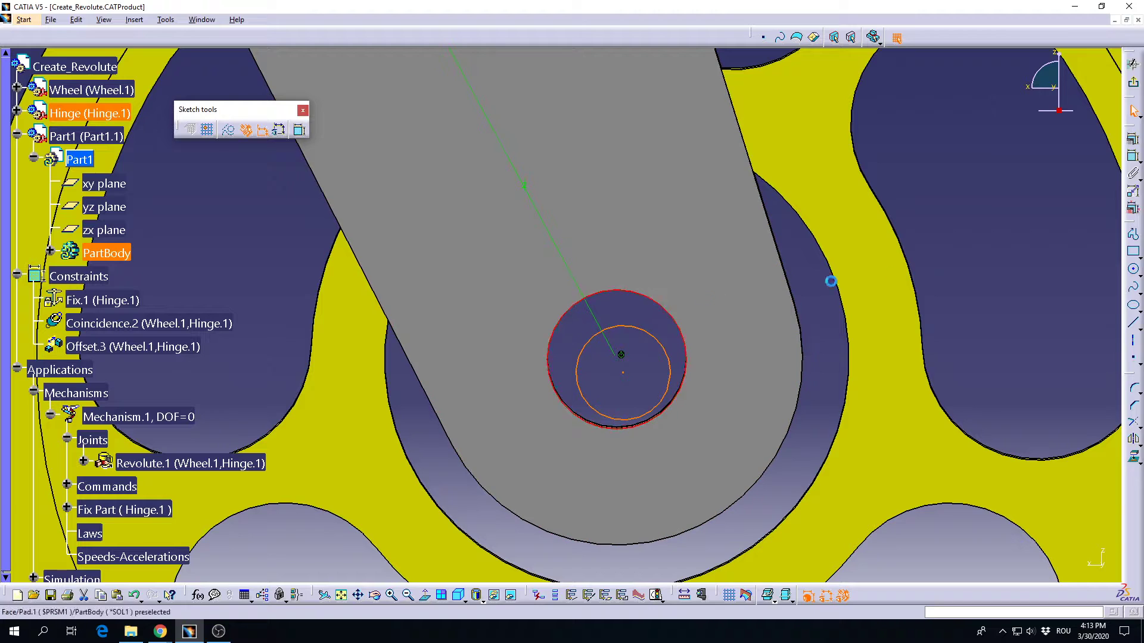
{"action": "left_click", "coordinate": [1133, 156]}
{"action": "left_click", "coordinate": [939, 269]}
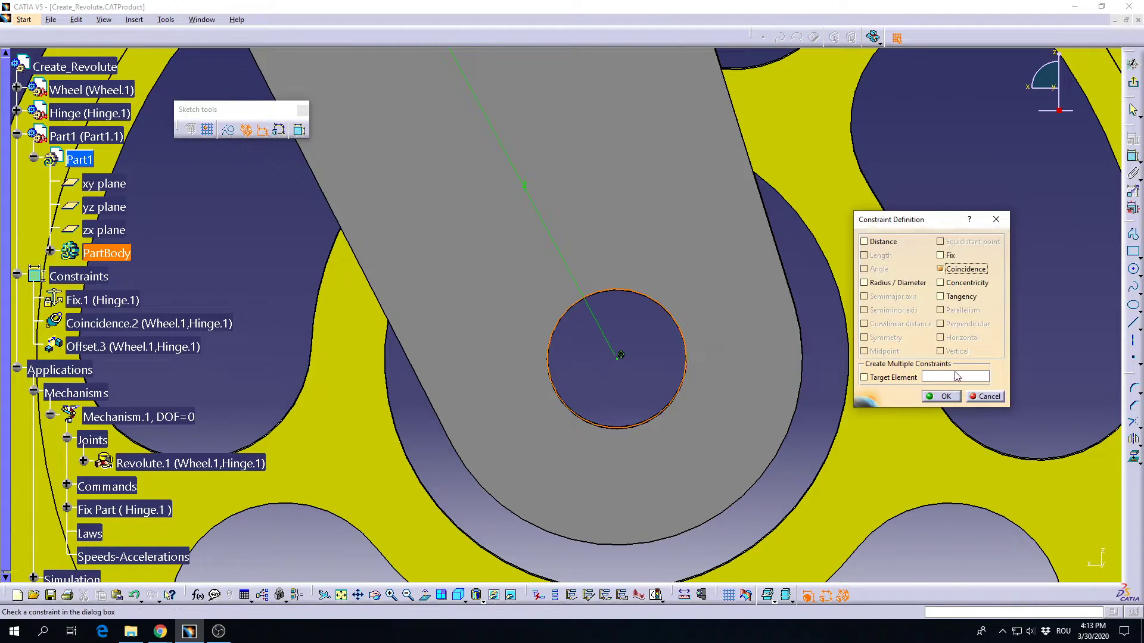
{"action": "left_click", "coordinate": [947, 396]}
{"action": "left_click", "coordinate": [1133, 83]}
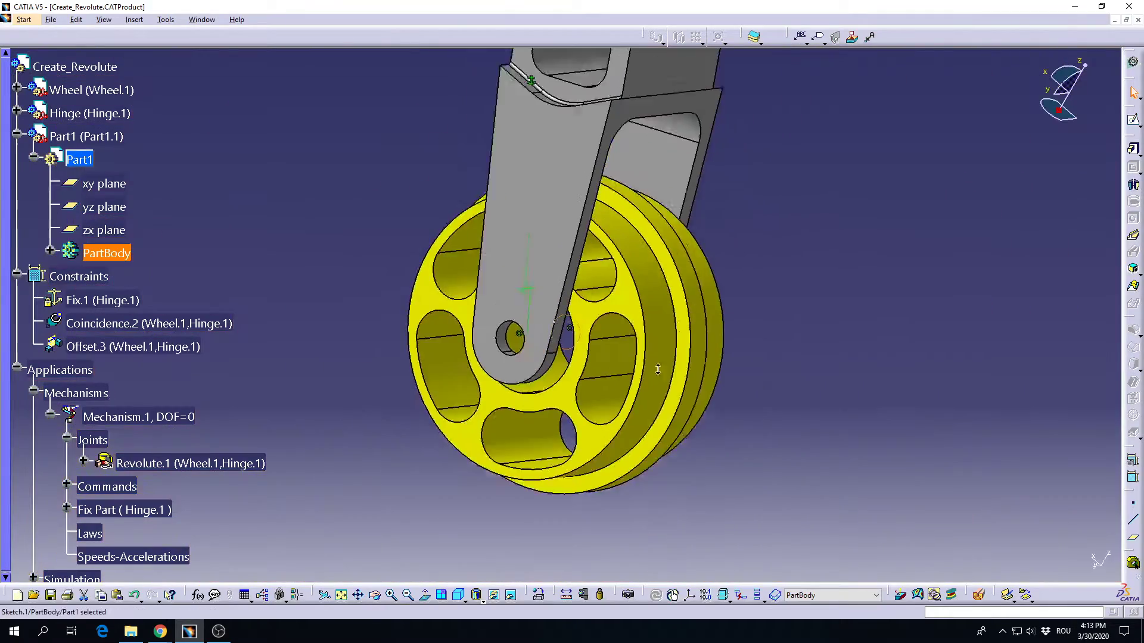
Pad the circle into a pin through the wheel and hinge, with 20 mm length and mirrored extent
{"action": "middle_click_drag", "start_coordinate": [617, 312], "coordinate": [757, 289]}
{"action": "mouse_move", "coordinate": [602, 322]}
{"action": "middle_mouse_down"}
{"action": "mouse_move", "coordinate": [720, 425]}
{"action": "mouse_move", "coordinate": [745, 411]}
{"action": "middle_mouse_up"}
{"action": "left_click", "coordinate": [1134, 149]}
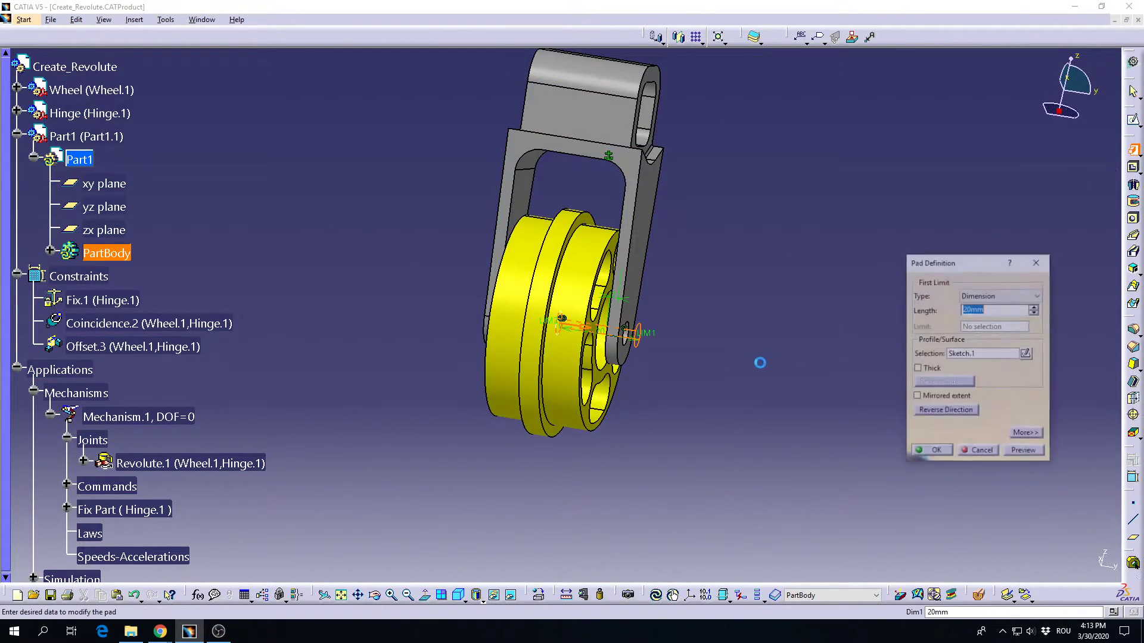
{"action": "left_click", "coordinate": [917, 396]}
{"action": "scroll", "coordinate": [743, 374], "scroll_direction": "up", "scroll_amount": 5}
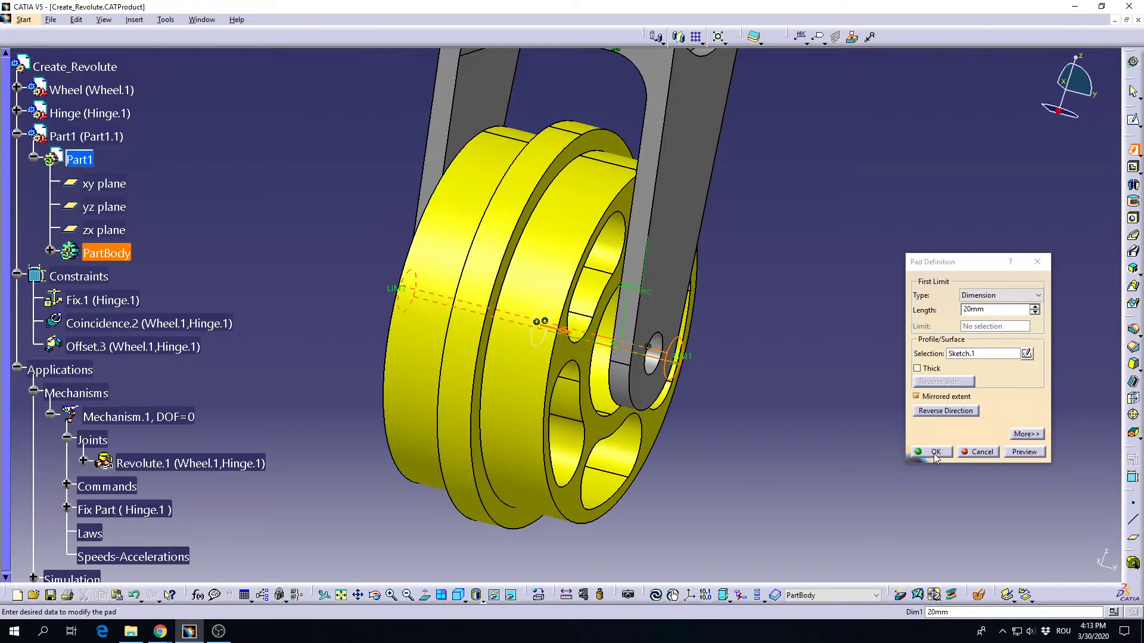
{"action": "left_click", "coordinate": [917, 396]}
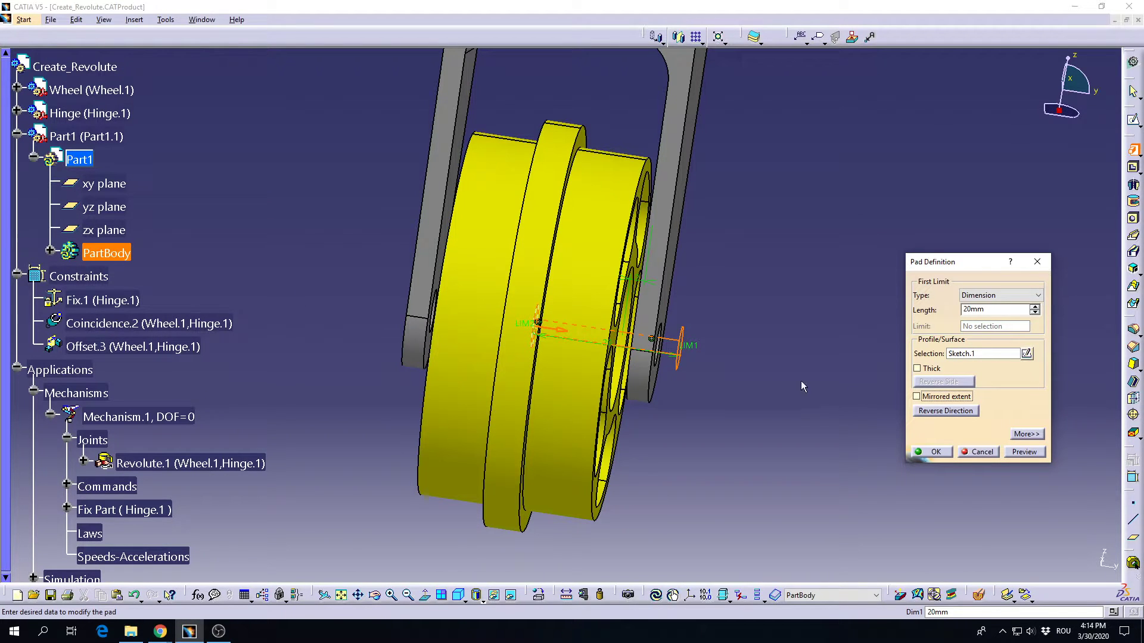
{"action": "left_click", "coordinate": [916, 396]}
{"action": "left_click", "coordinate": [932, 452]}
Start a sketch on the pin's end face and draw a circle constrained concentric with the pin's edge
{"action": "middle_click_drag", "start_coordinate": [830, 400], "coordinate": [967, 277]}
{"action": "left_click", "coordinate": [1135, 127]}
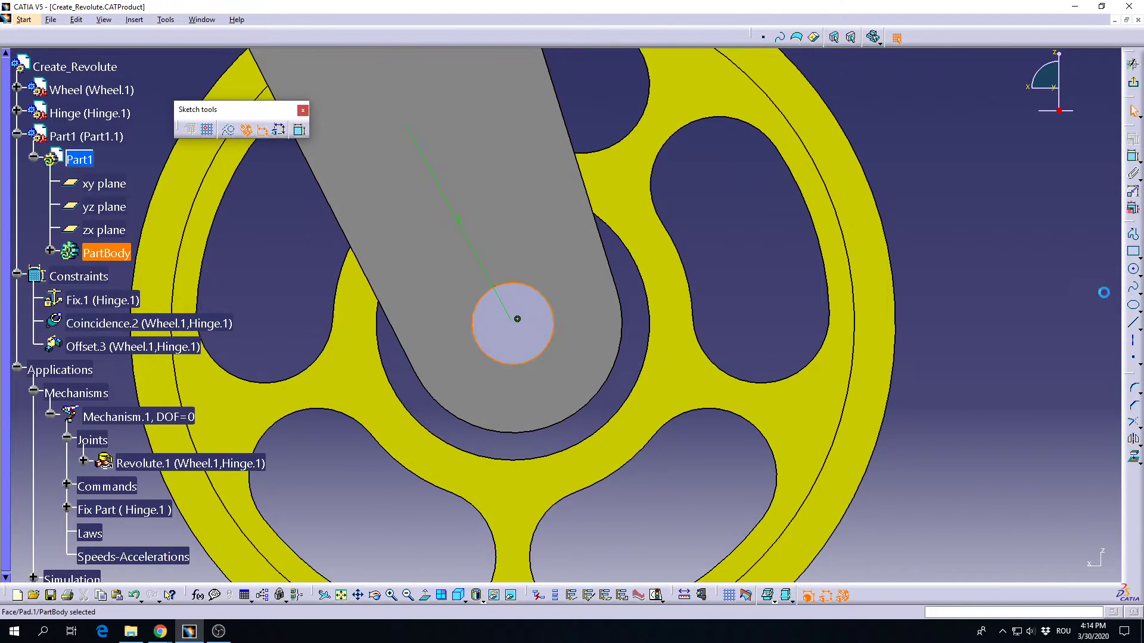
{"action": "left_click", "coordinate": [516, 325]}
{"action": "left_click", "coordinate": [557, 275]}
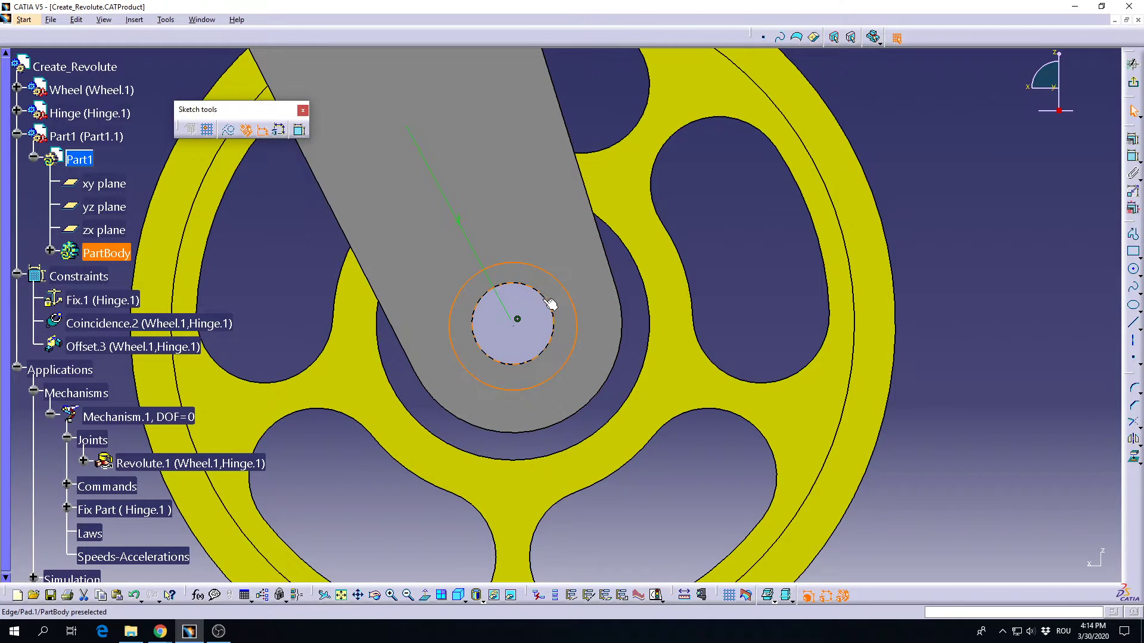
{"action": "left_click", "coordinate": [1132, 139]}
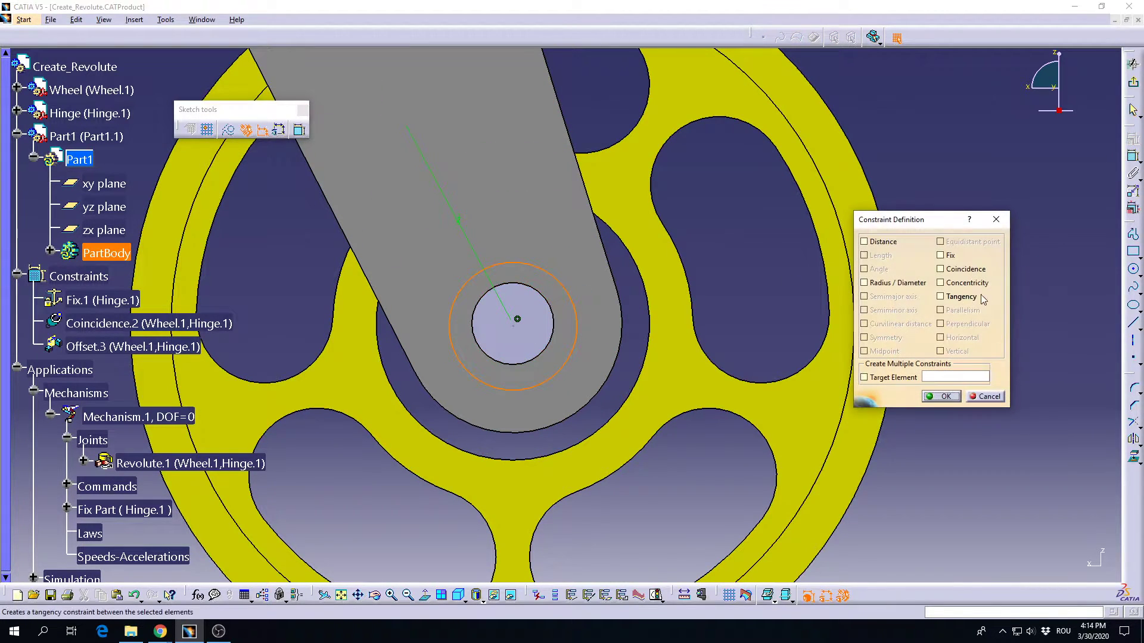
{"action": "left_click", "coordinate": [979, 272]}
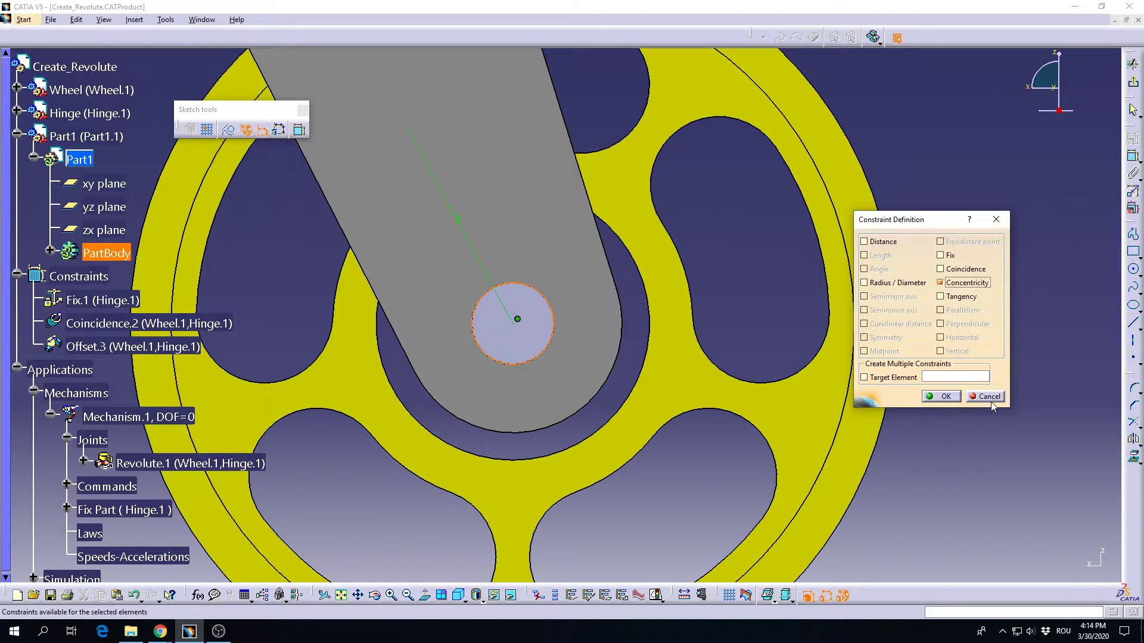
{"action": "left_click", "coordinate": [944, 397]}
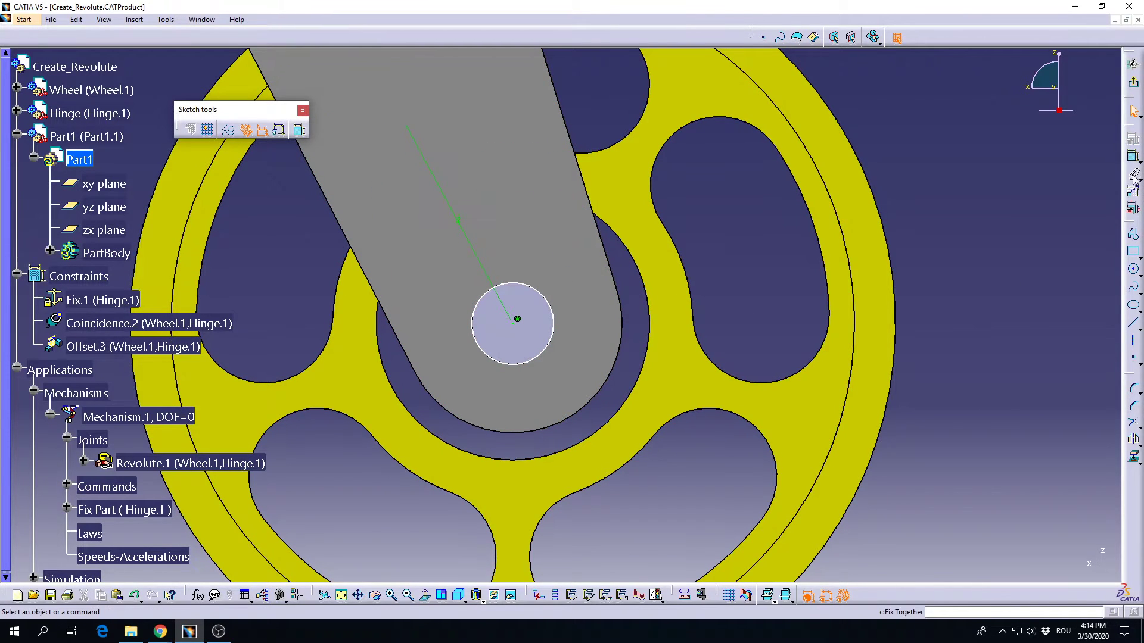
Dimension the end-face circle with a diameter of 7 mm and finish the sketch
{"action": "left_click", "coordinate": [554, 318]}
{"action": "left_click", "coordinate": [933, 270]}
{"action": "middle_click_drag", "start_coordinate": [940, 264], "coordinate": [600, 321]}
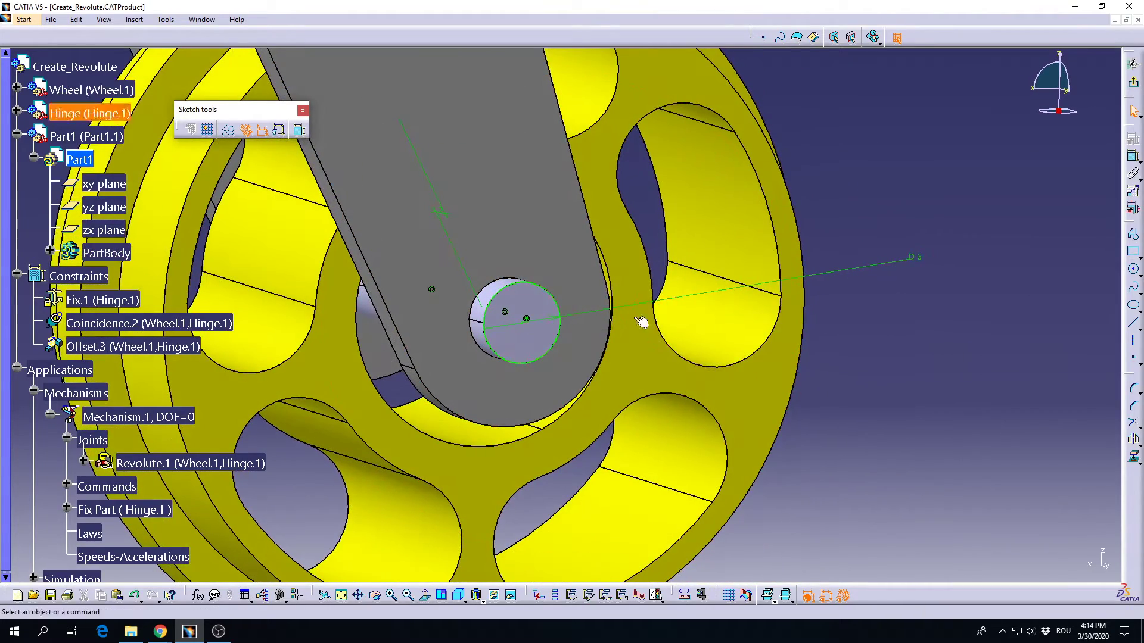
{"action": "double_click", "coordinate": [922, 259]}
{"action": "type", "text": "7mm"}
{"action": "key", "text": "Return"}
{"action": "middle_click_drag", "start_coordinate": [679, 324], "coordinate": [685, 286]}
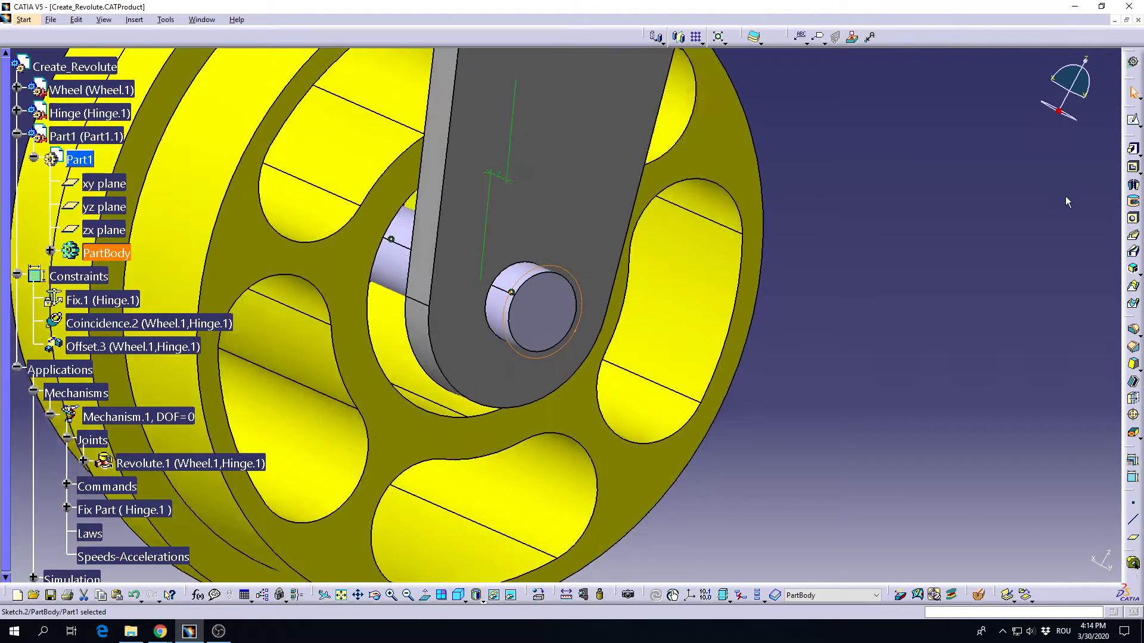
Pad the 7 mm circle by 3 mm without mirrored extent, reversed back toward the hinge arm, to form the pin head
{"action": "left_click", "coordinate": [1133, 151]}
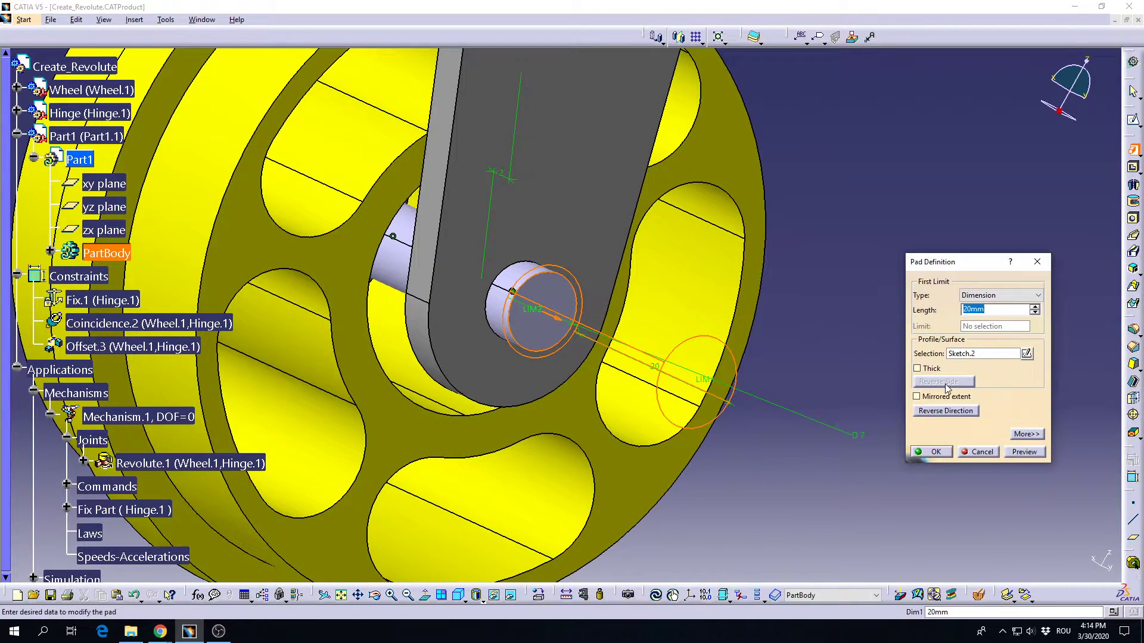
{"action": "left_click", "coordinate": [917, 397]}
{"action": "left_click", "coordinate": [948, 396]}
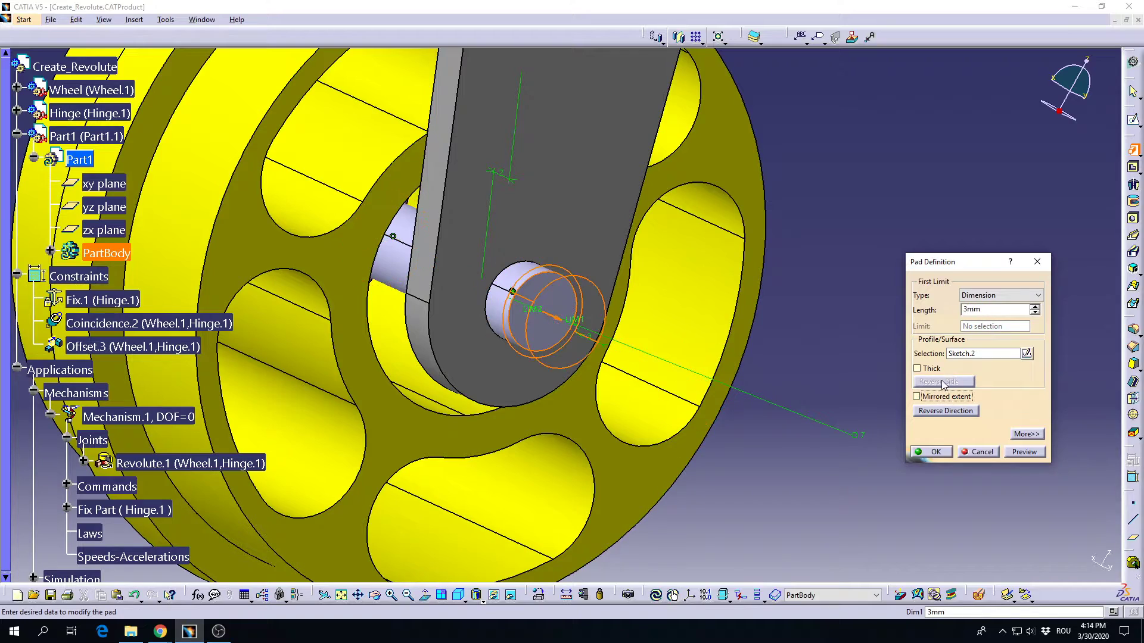
{"action": "left_click", "coordinate": [946, 412]}
{"action": "middle_click_drag", "start_coordinate": [470, 334], "coordinate": [549, 315]}
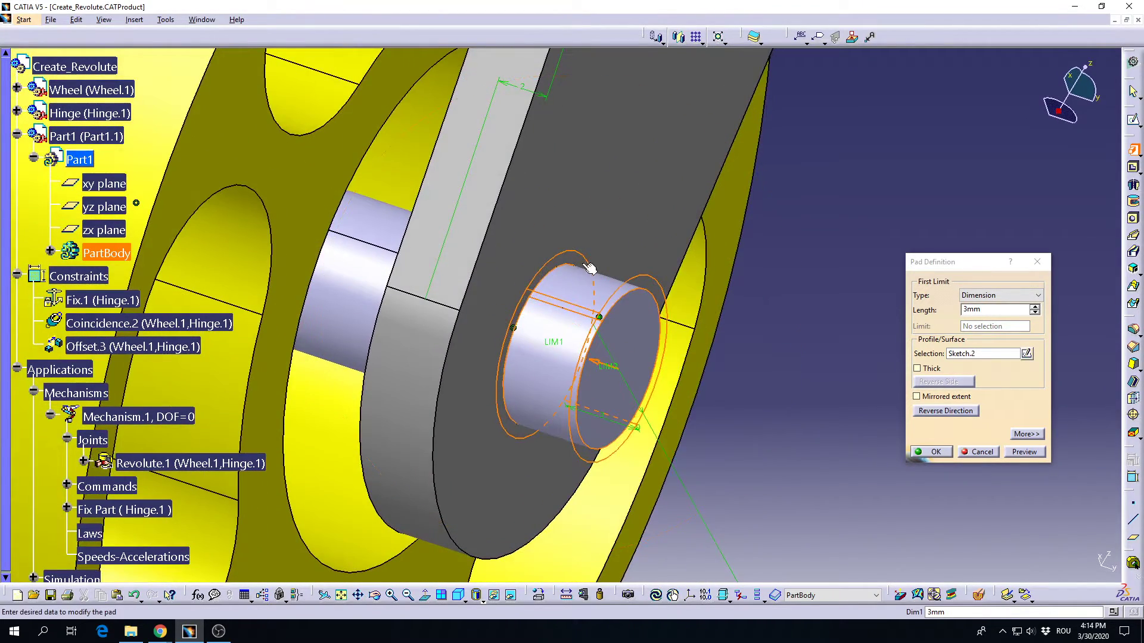
{"action": "left_click", "coordinate": [1032, 450]}
{"action": "middle_click_drag", "start_coordinate": [536, 253], "coordinate": [766, 420]}
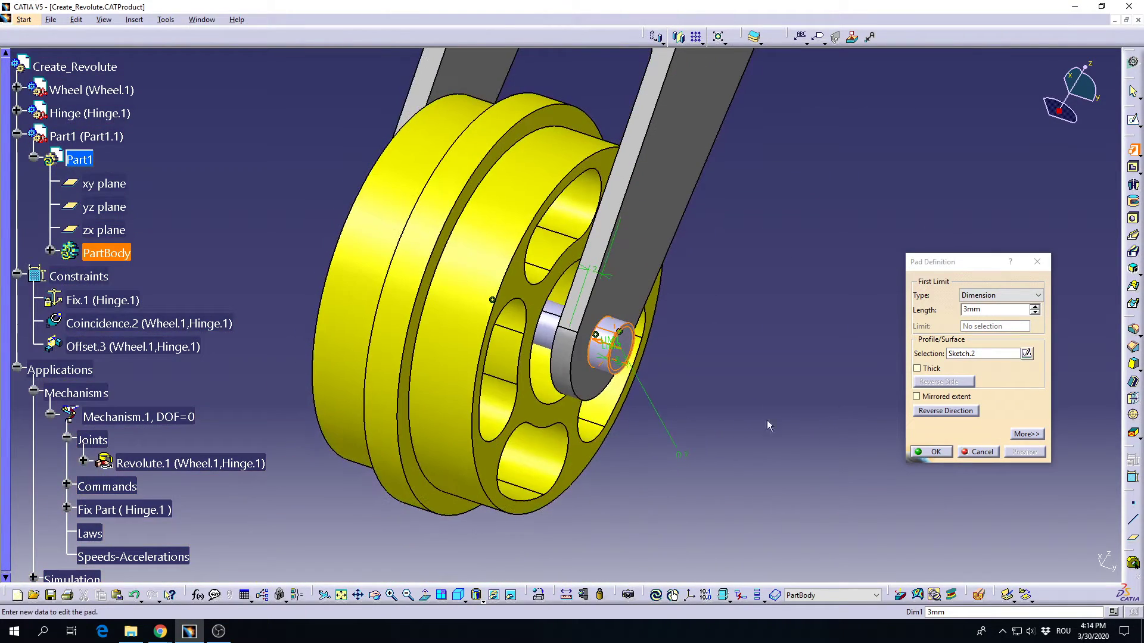
{"action": "left_click", "coordinate": [936, 452]}
Mirror the pin head Pad.2 about the zx plane and reactivate the Create_Revolute assembly
{"action": "middle_click_drag", "start_coordinate": [518, 286], "coordinate": [435, 313]}
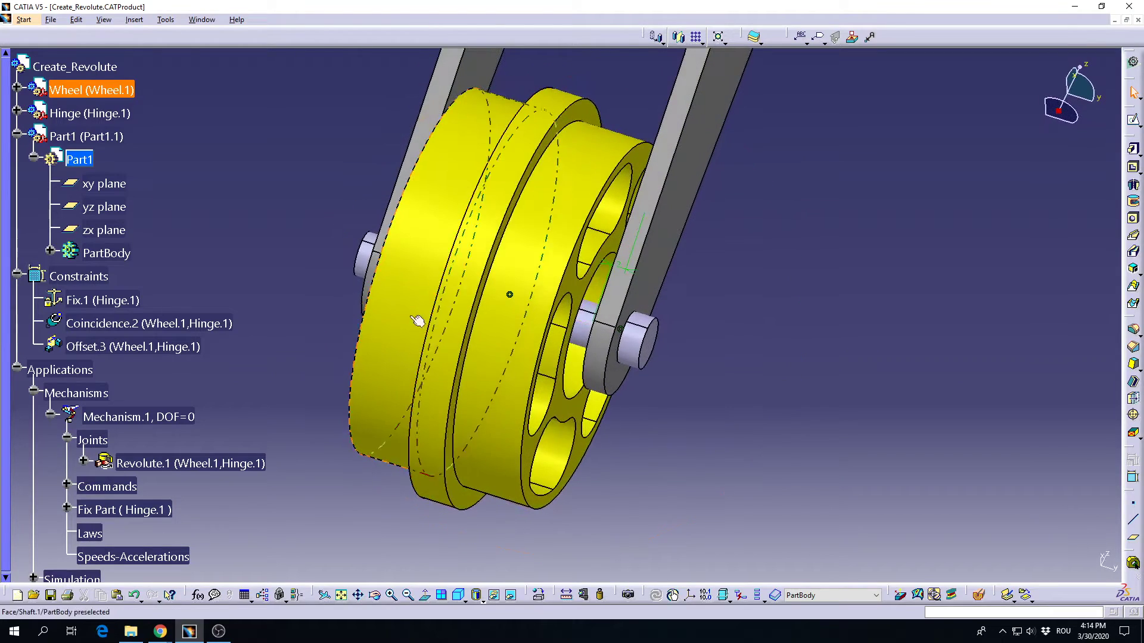
{"action": "scroll", "coordinate": [235, 454], "scroll_direction": "down", "scroll_amount": 3}
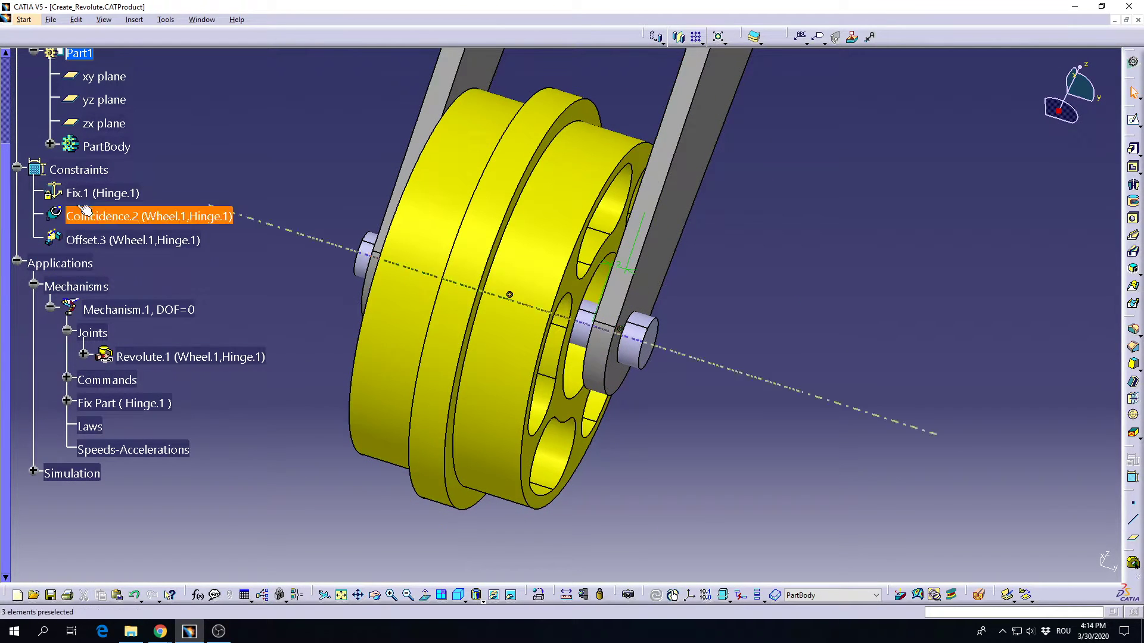
{"action": "left_click", "coordinate": [50, 144]}
{"action": "scroll", "coordinate": [117, 358], "scroll_direction": "up", "scroll_amount": 4}
{"action": "left_click", "coordinate": [114, 376]}
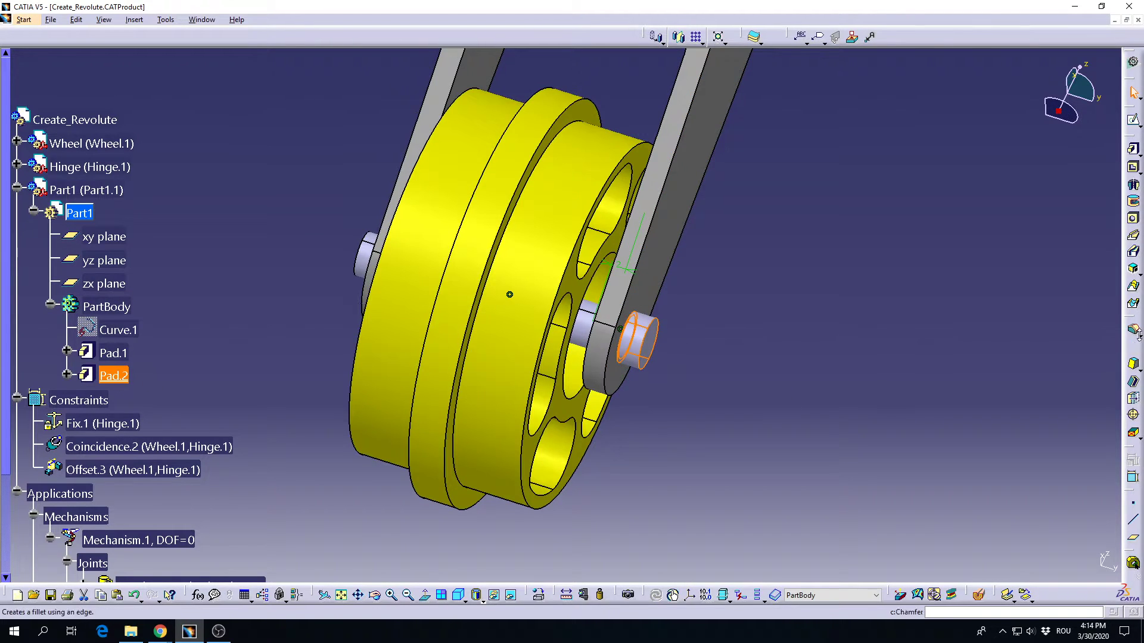
{"action": "left_click", "coordinate": [683, 38]}
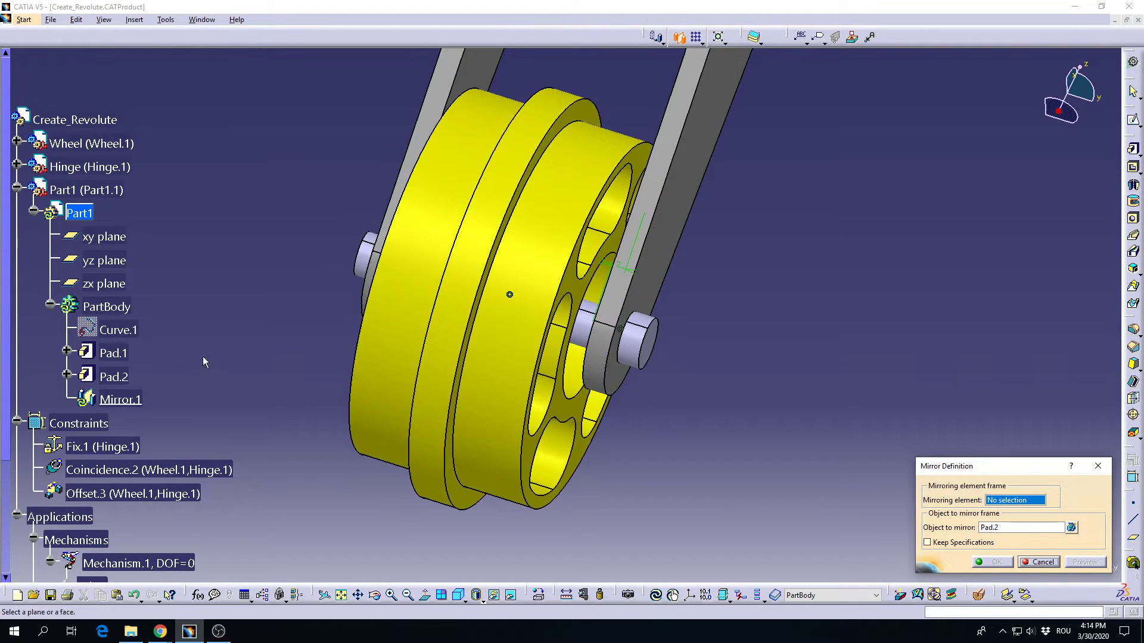
{"action": "left_click", "coordinate": [102, 288]}
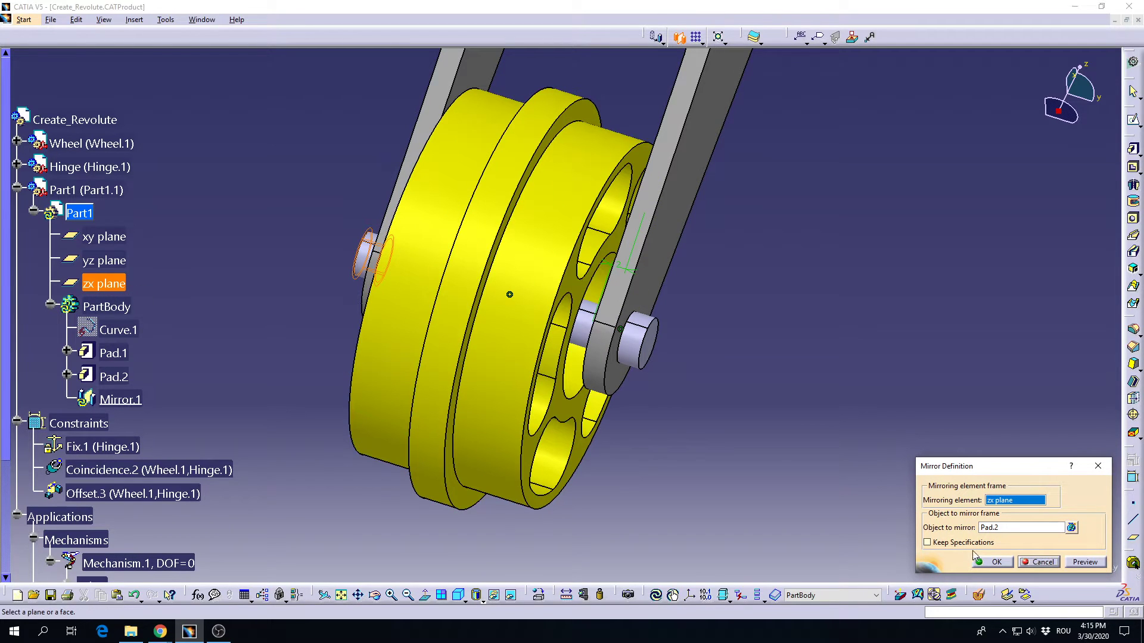
{"action": "left_click", "coordinate": [993, 568]}
{"action": "middle_click_drag", "start_coordinate": [664, 238], "coordinate": [641, 266]}
{"action": "double_click", "coordinate": [74, 120]}
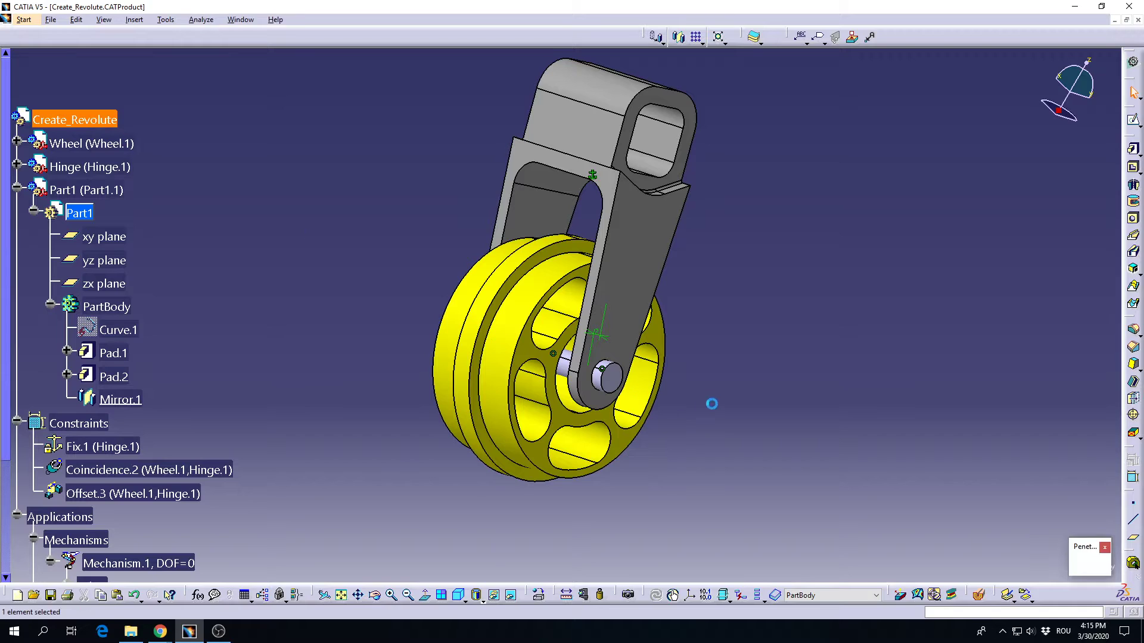
Start a new kinematic simulation using Mechanism.1 as the simulation object
{"action": "scroll", "coordinate": [309, 403], "scroll_direction": "down", "scroll_amount": 5}
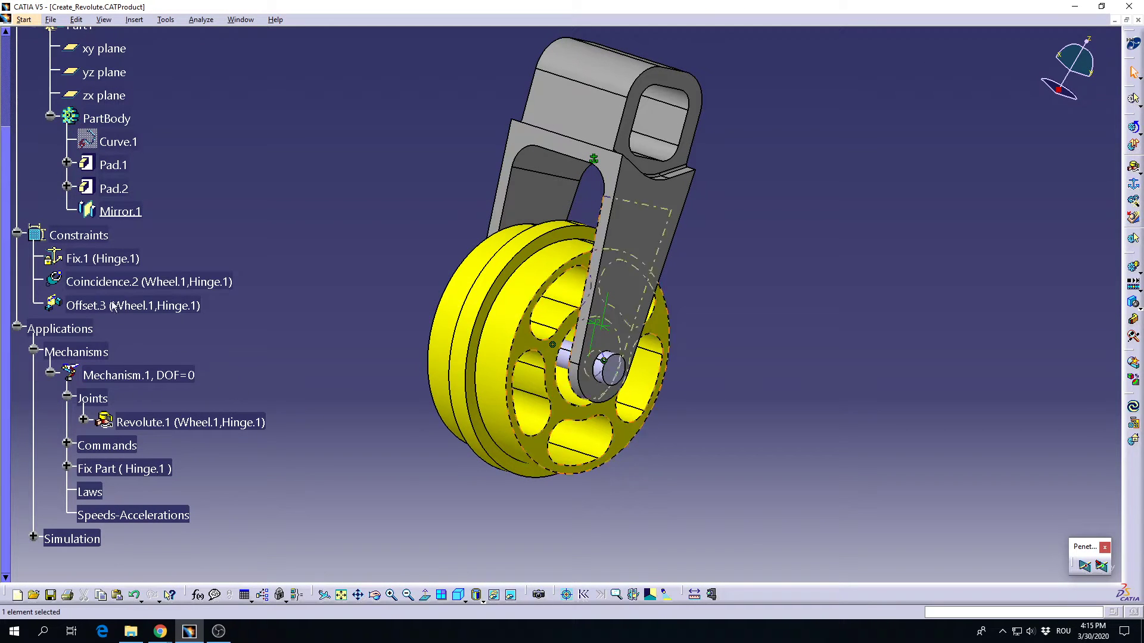
{"action": "scroll", "coordinate": [120, 313], "scroll_direction": "up", "scroll_amount": 2}
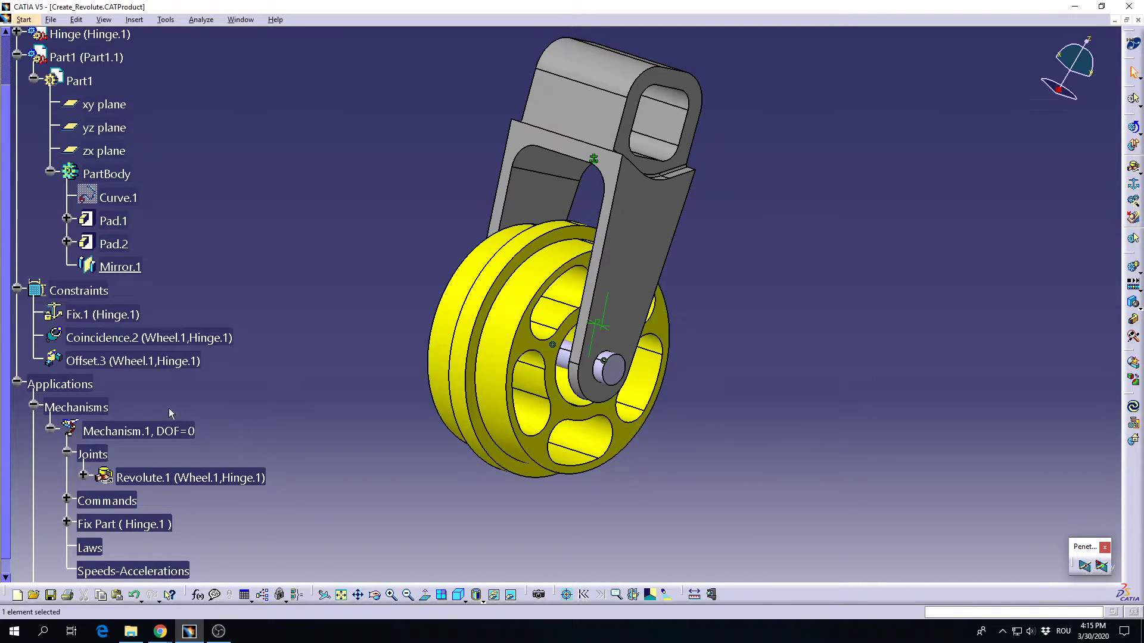
{"action": "left_click", "coordinate": [189, 437]}
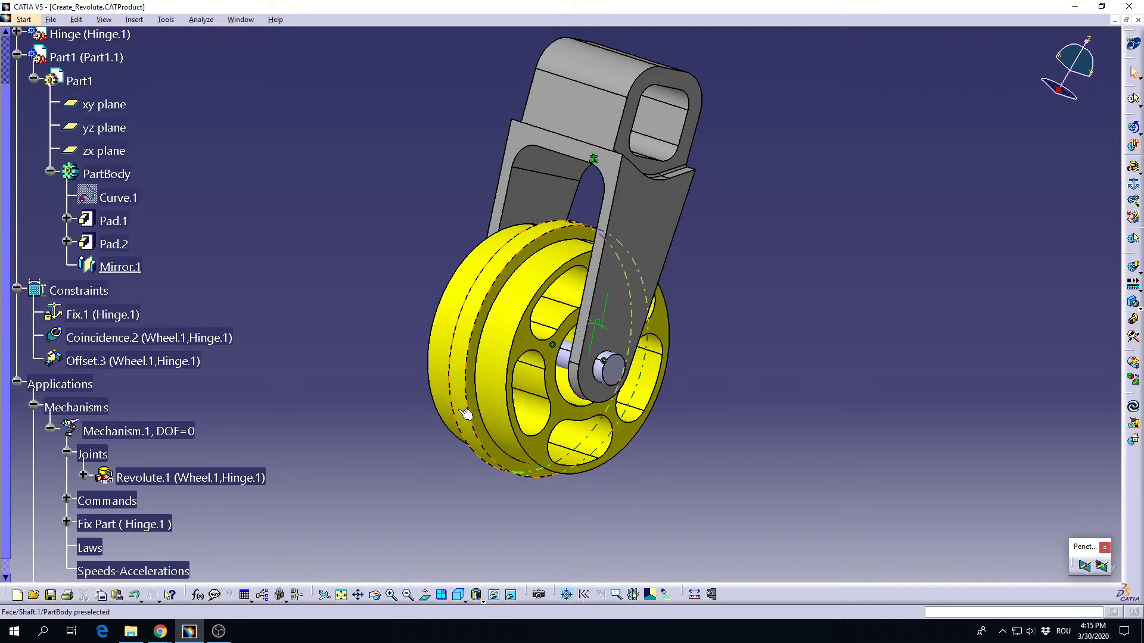
{"action": "left_click", "coordinate": [1140, 171]}
{"action": "left_click", "coordinate": [992, 269]}
{"action": "left_click", "coordinate": [1133, 267]}
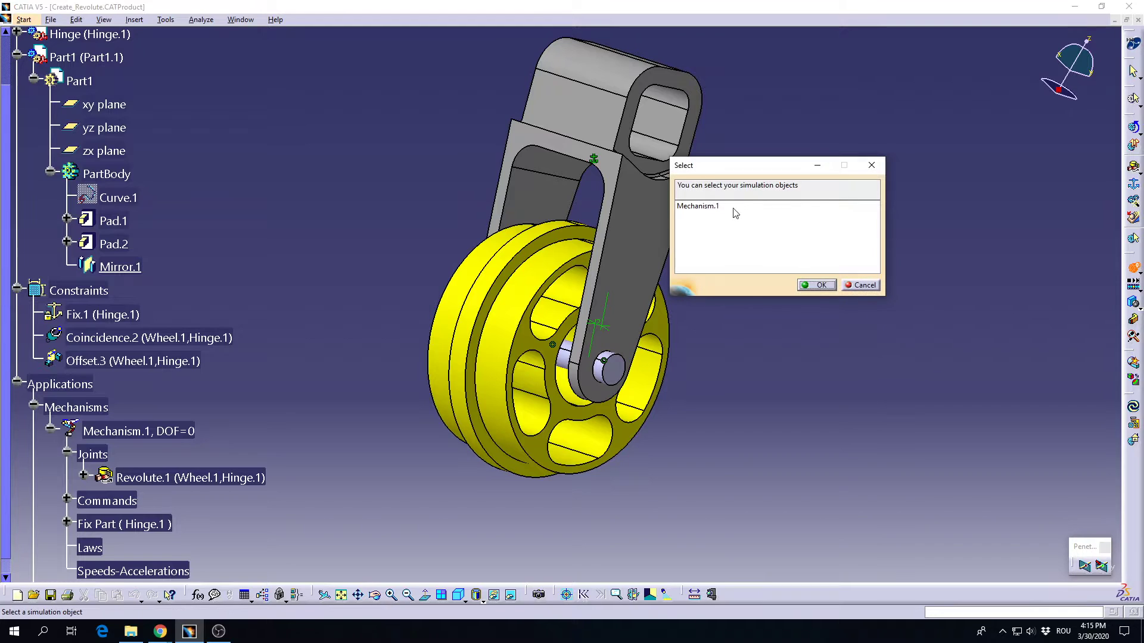
{"action": "double_click", "coordinate": [705, 207]}
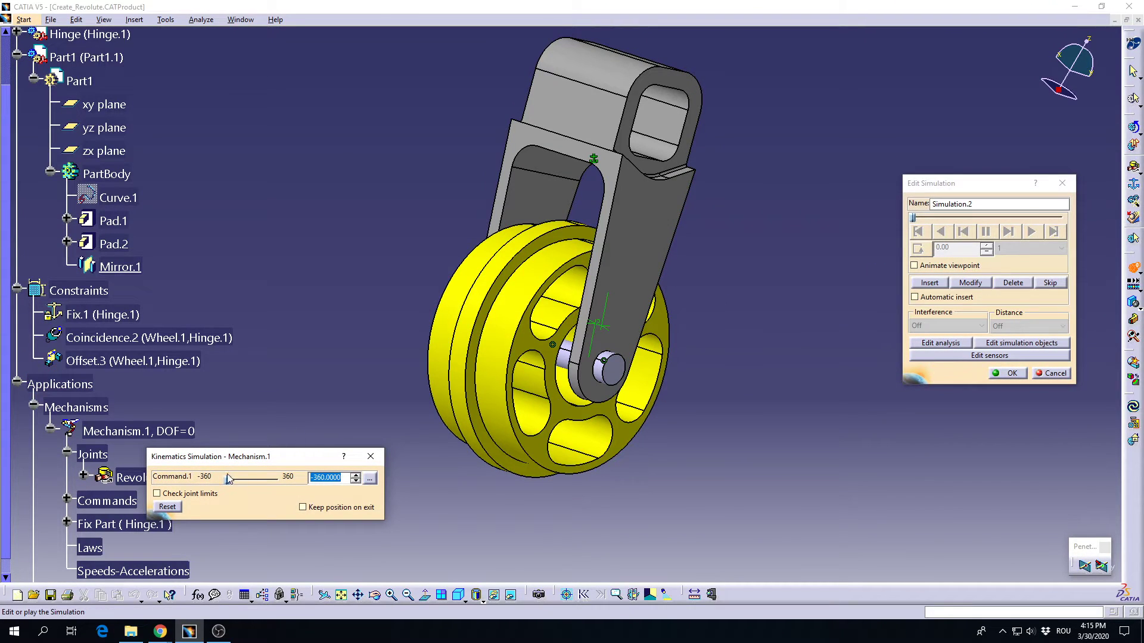
Insert a second wheel position into Simulation.2, play the rotation while viewing the pin, and accept the simulation
{"action": "left_click", "coordinate": [944, 285]}
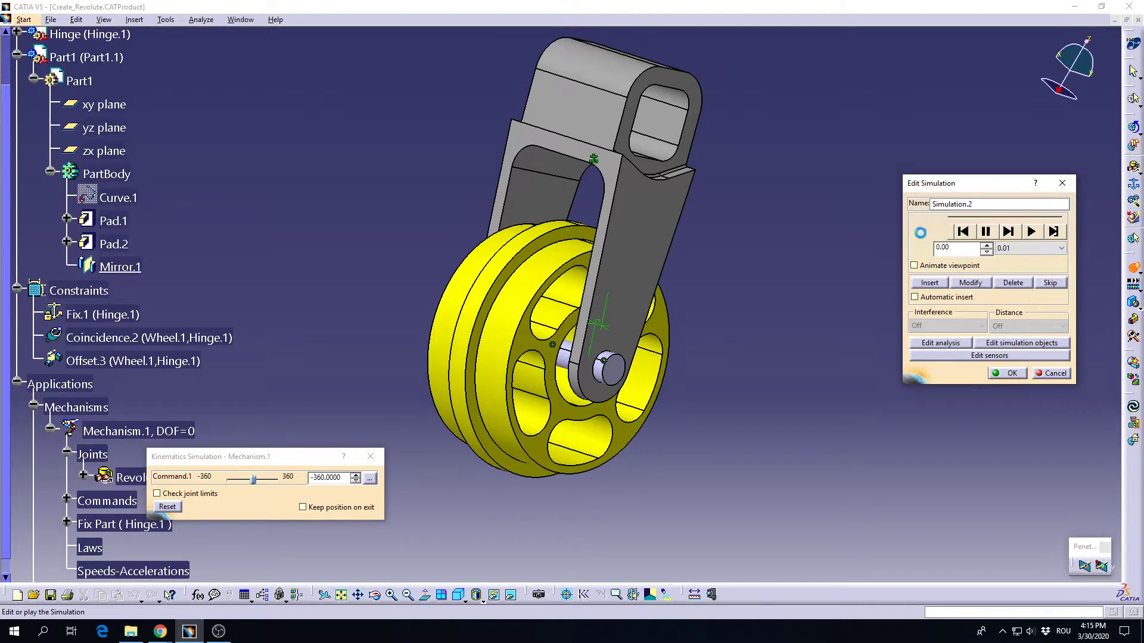
{"action": "left_click", "coordinate": [1034, 231]}
{"action": "middle_click_drag", "start_coordinate": [741, 408], "coordinate": [564, 262]}
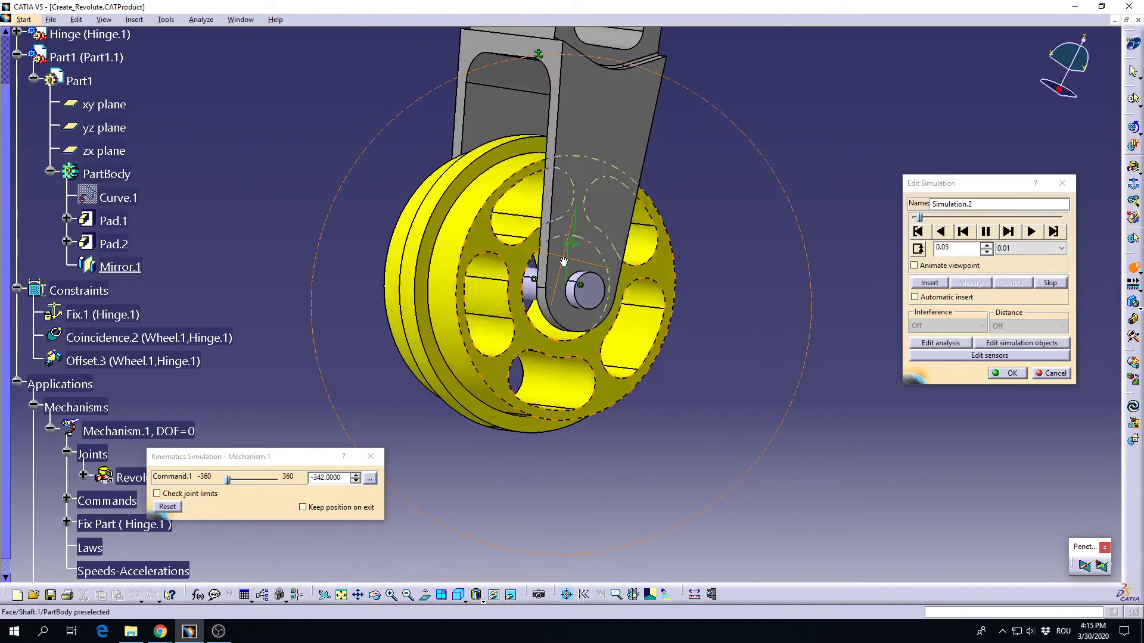
{"action": "left_click", "coordinate": [1010, 373]}
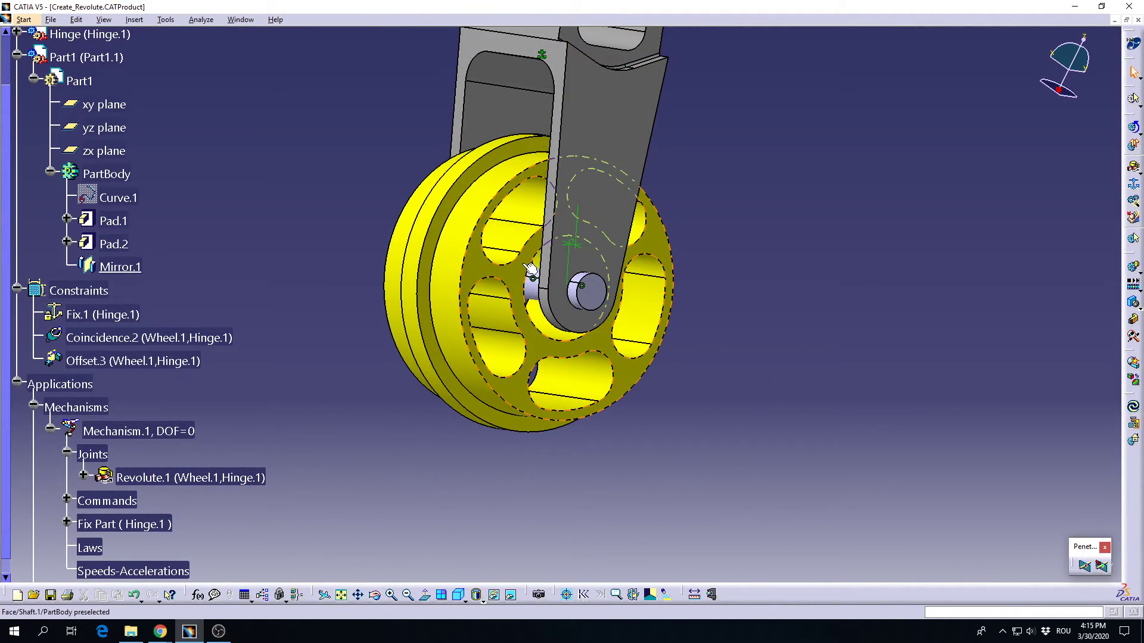
Activate the Wheel part inside the assembly for editing in Part Design
{"action": "middle_click_drag", "start_coordinate": [530, 269], "coordinate": [563, 347]}
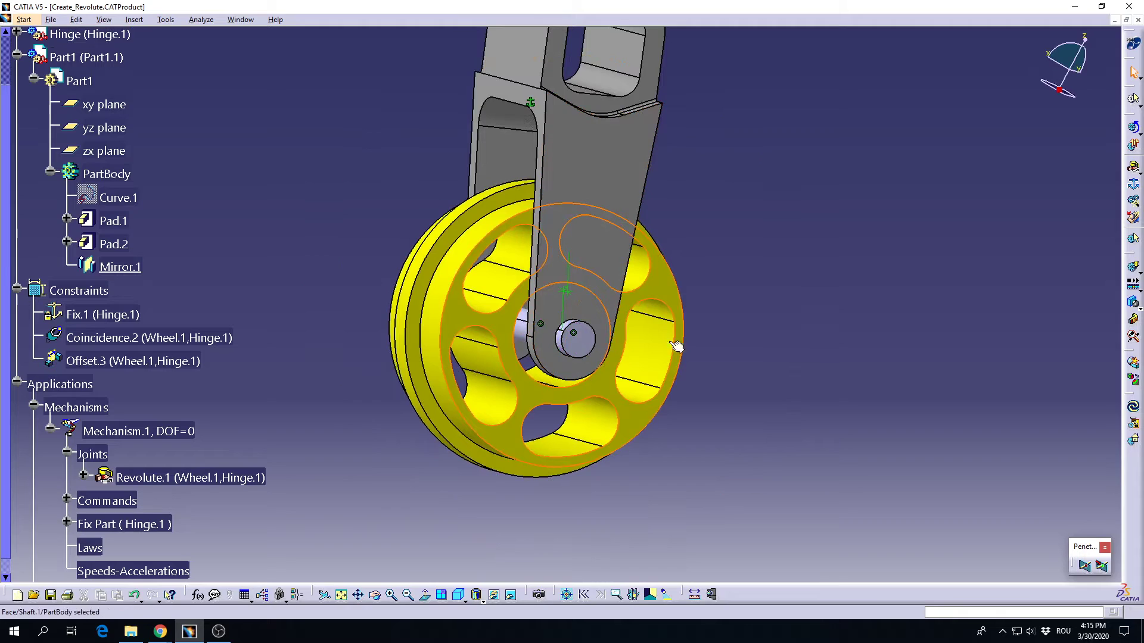
{"action": "scroll", "coordinate": [194, 212], "scroll_direction": "up", "scroll_amount": 3}
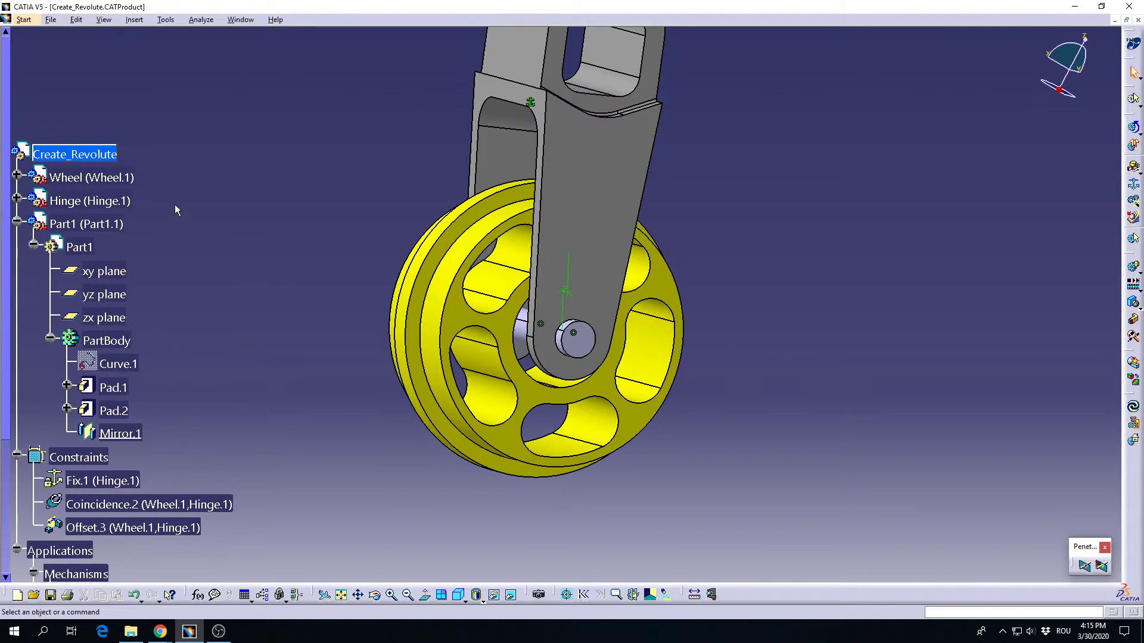
{"action": "left_click", "coordinate": [91, 177]}
{"action": "left_click", "coordinate": [16, 177]}
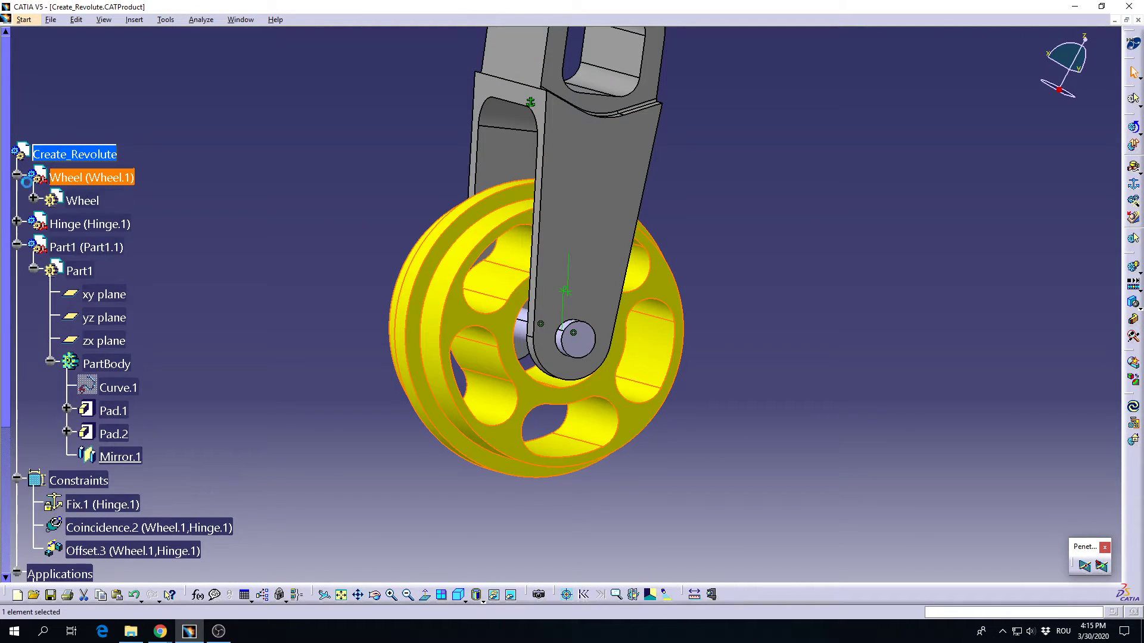
{"action": "double_click", "coordinate": [84, 200]}
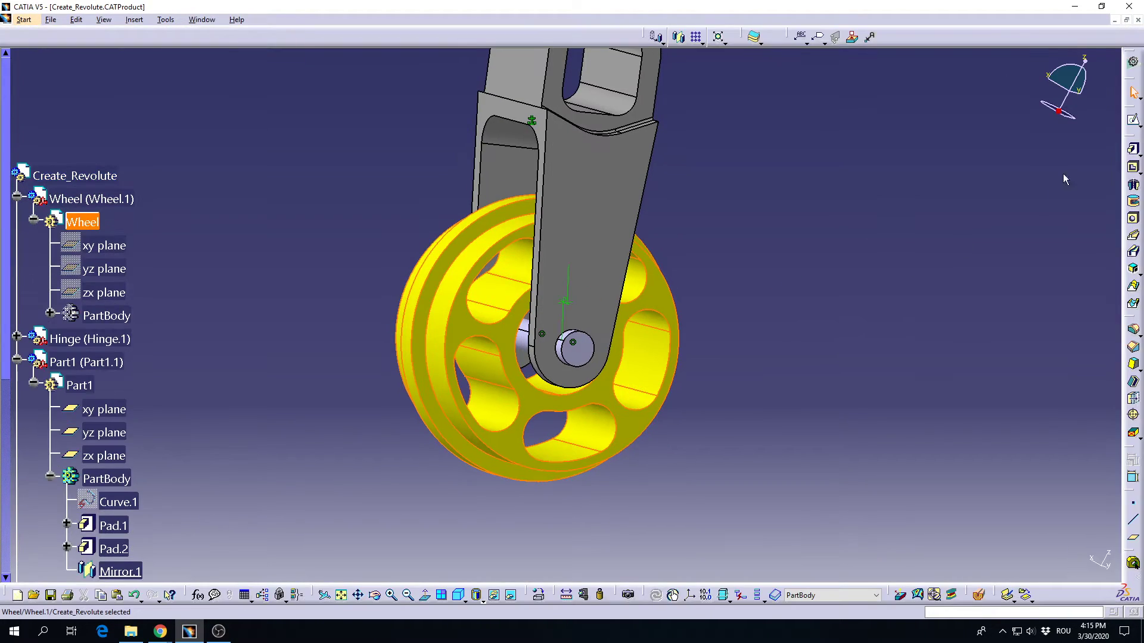
{"action": "left_click", "coordinate": [899, 248]}
{"action": "middle_click_drag", "start_coordinate": [525, 328], "coordinate": [598, 325]}
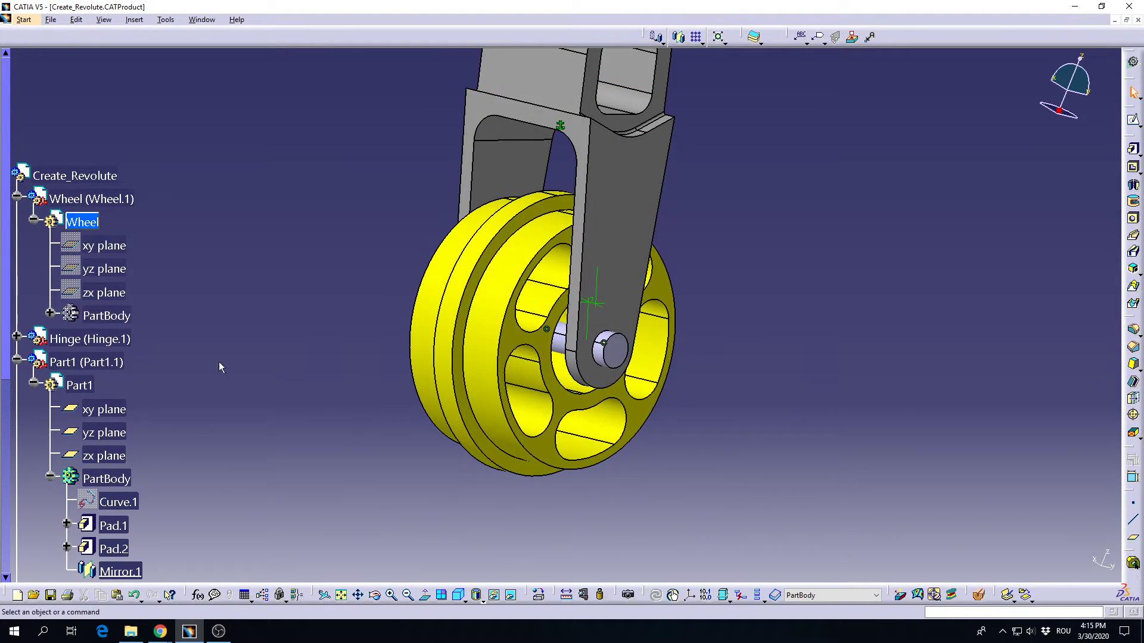
Start a sketch on the Wheel's zx plane and cut the part by the sketch plane, viewed normal to the sketch
{"action": "left_click", "coordinate": [50, 313]}
{"action": "left_click", "coordinate": [99, 293]}
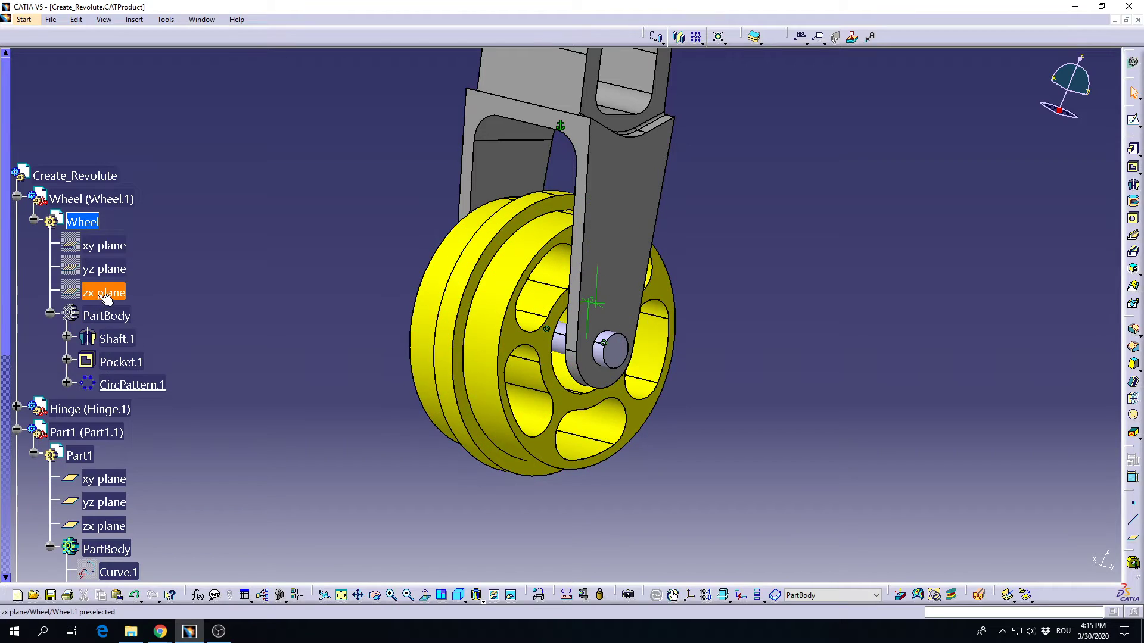
{"action": "left_click", "coordinate": [1134, 122]}
{"action": "middle_click_drag", "start_coordinate": [663, 429], "coordinate": [677, 409]}
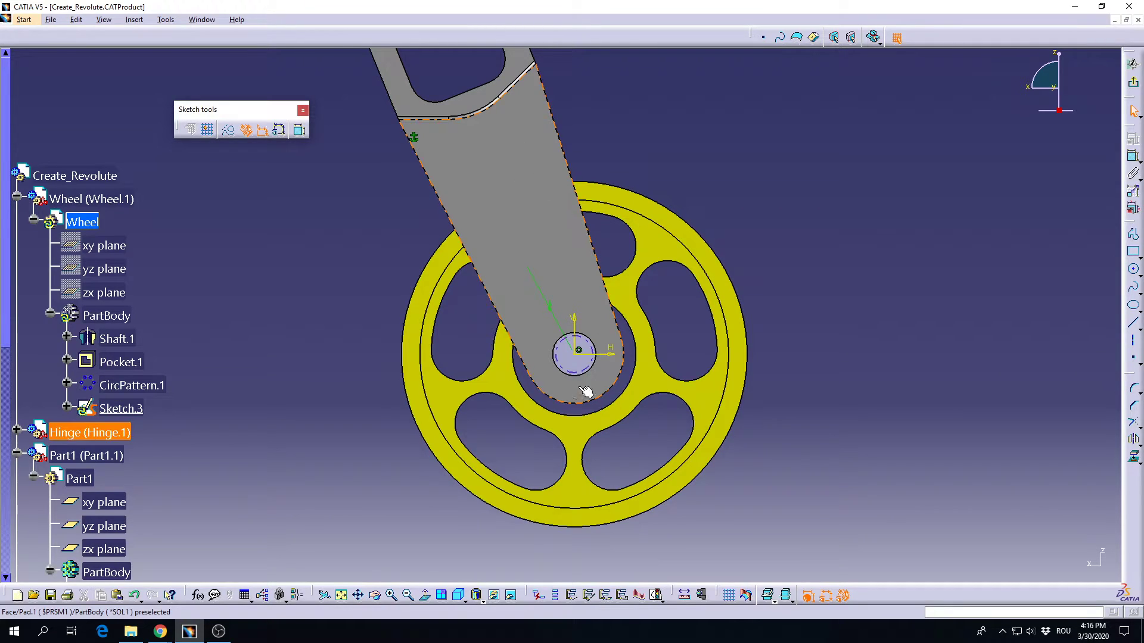
{"action": "left_click", "coordinate": [746, 597]}
{"action": "mouse_move", "coordinate": [646, 298]}
{"action": "middle_mouse_down"}
{"action": "mouse_move", "coordinate": [521, 347]}
{"action": "mouse_move", "coordinate": [435, 406]}
{"action": "mouse_move", "coordinate": [658, 338]}
{"action": "middle_mouse_up"}
{"action": "left_click", "coordinate": [429, 599]}
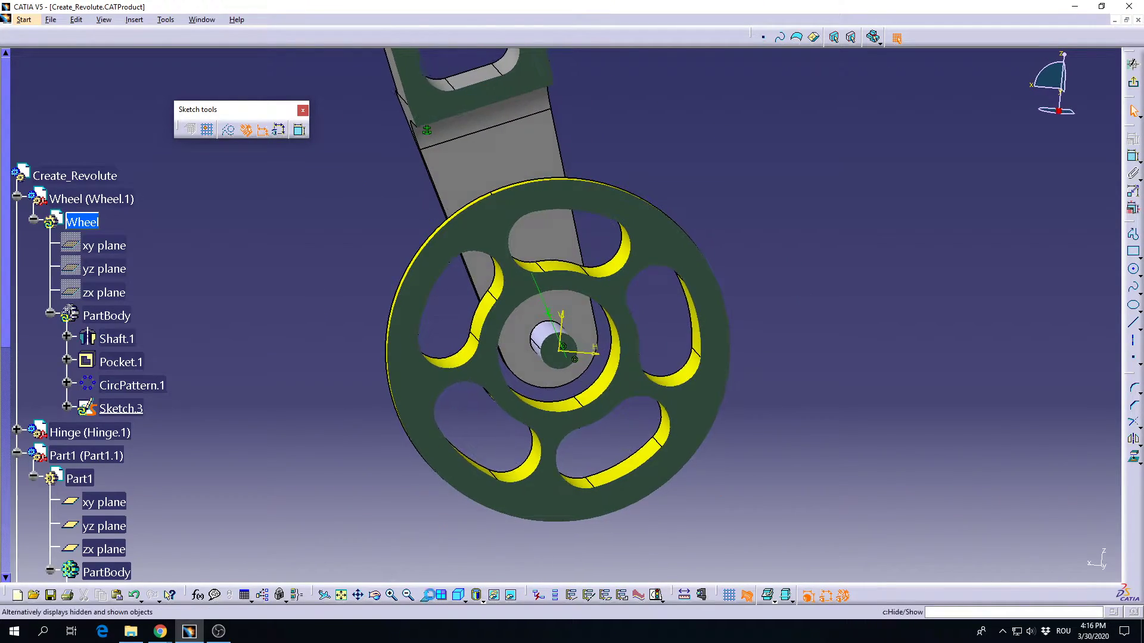
{"action": "middle_click_drag", "start_coordinate": [549, 404], "coordinate": [543, 373]}
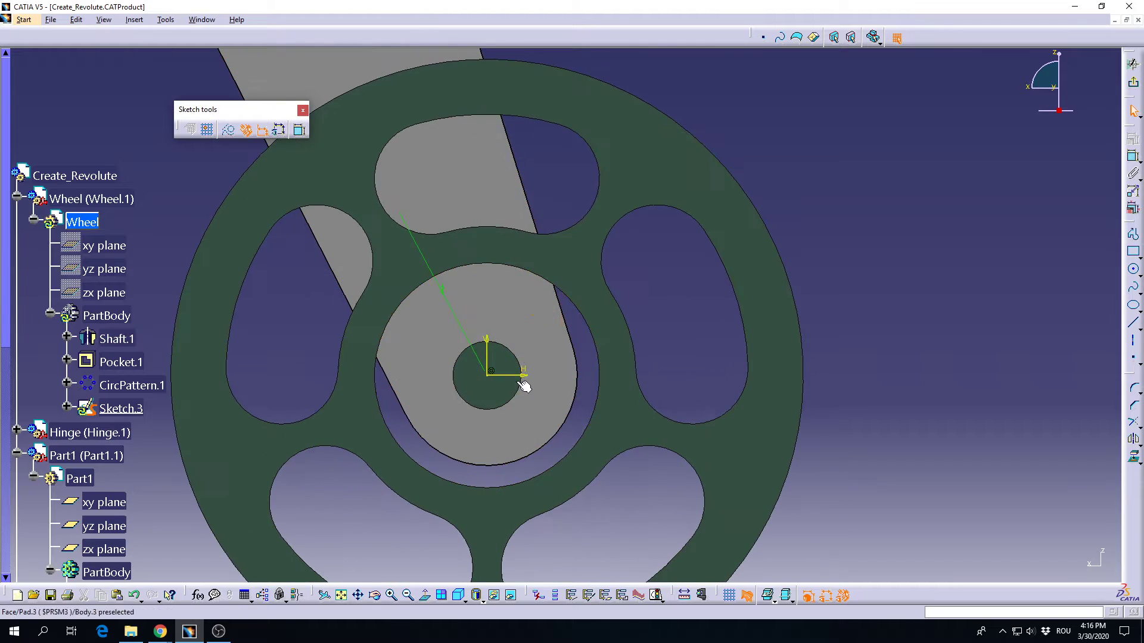
Draw a circle about 7 mm in radius centred on the sketch origin and constrain it coincident with the pin's circular edge
{"action": "left_click", "coordinate": [1134, 271]}
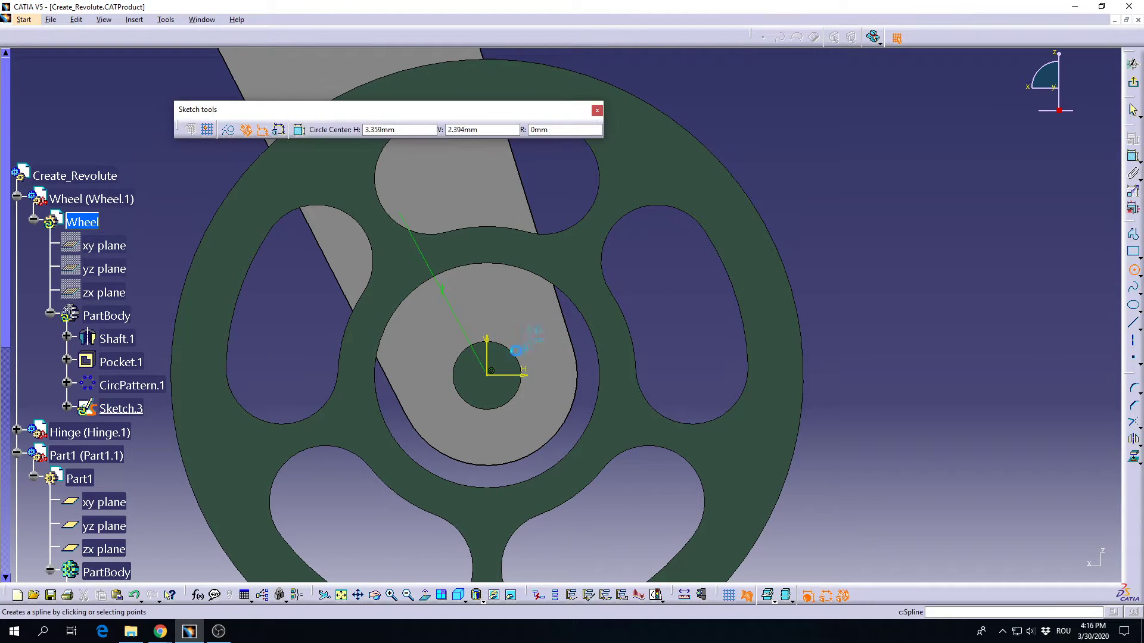
{"action": "left_click", "coordinate": [491, 377]}
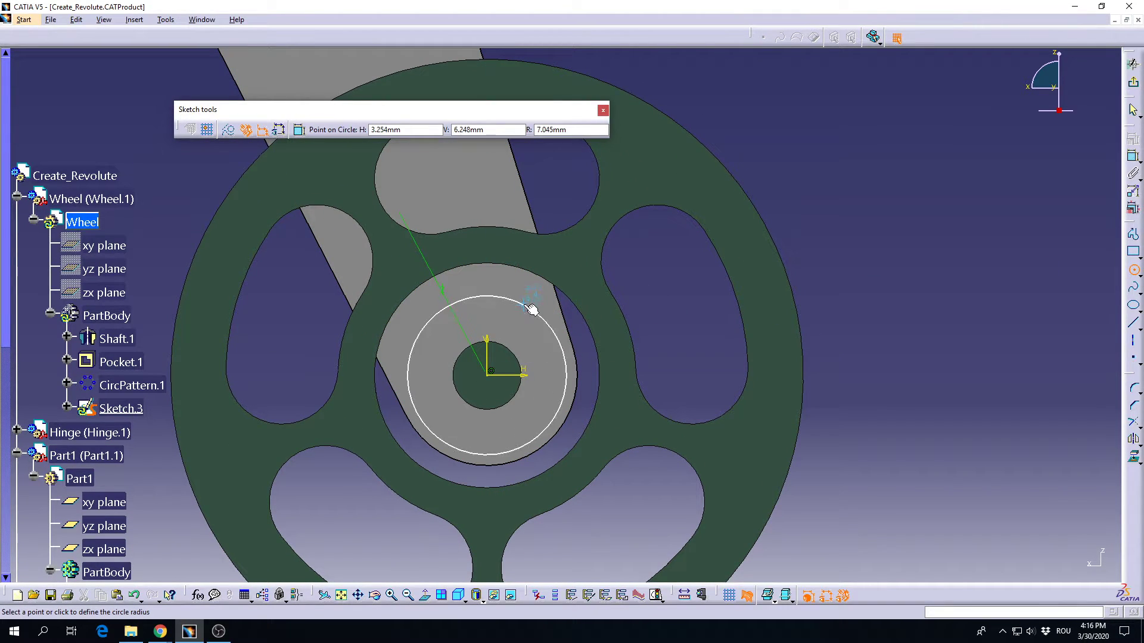
{"action": "left_click", "coordinate": [524, 305]}
{"action": "left_click", "coordinate": [904, 235]}
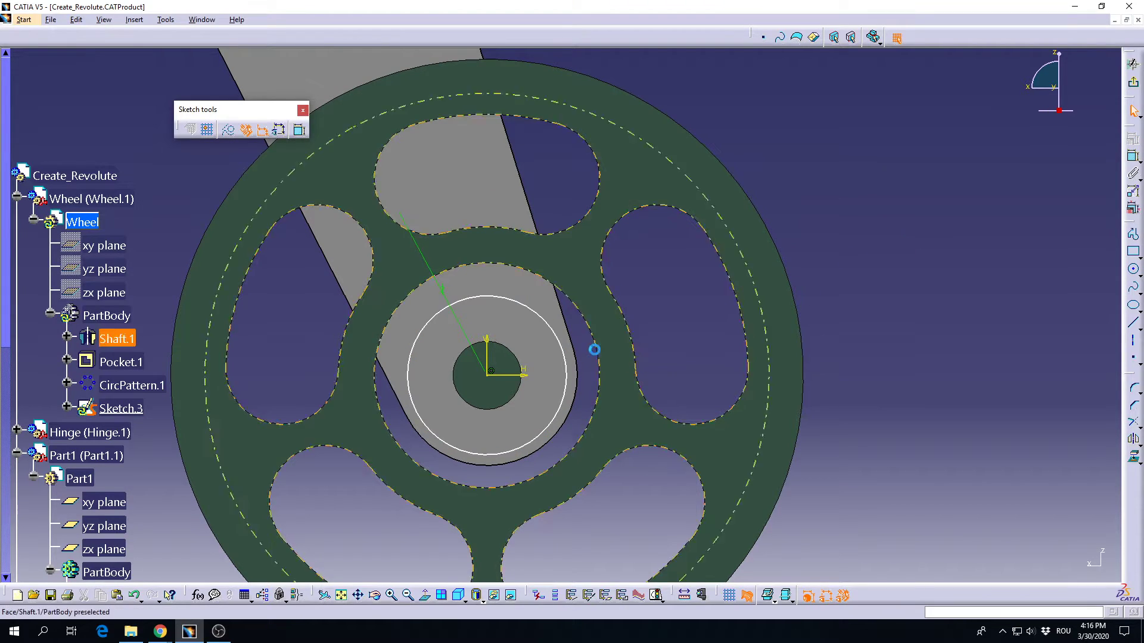
{"action": "left_click", "coordinate": [560, 339]}
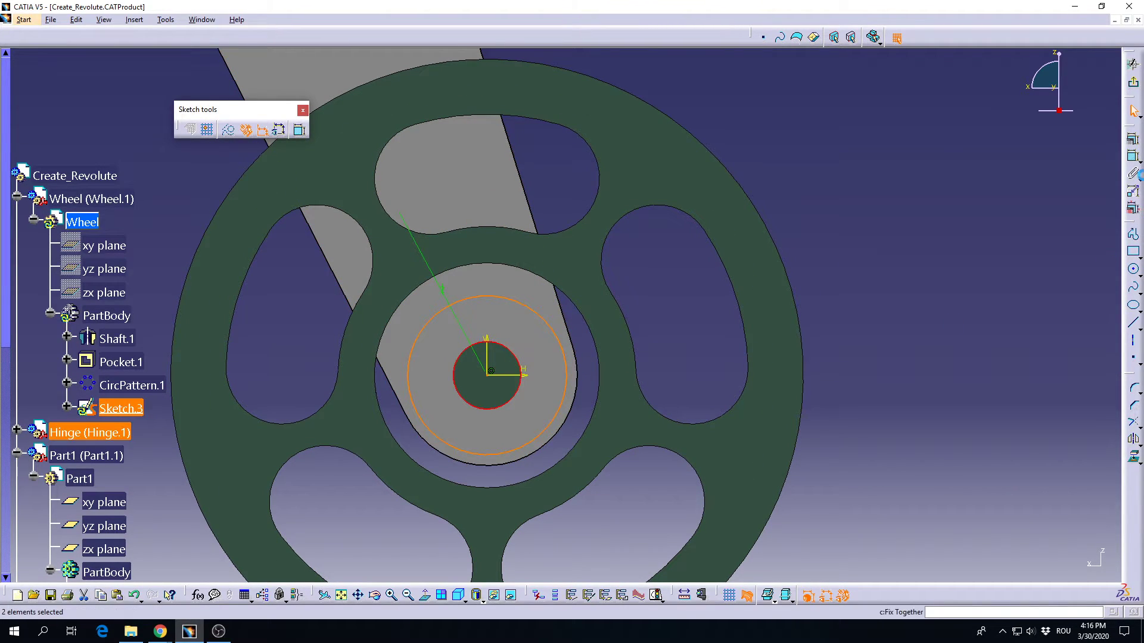
{"action": "left_click", "coordinate": [1135, 143]}
{"action": "left_click", "coordinate": [961, 270]}
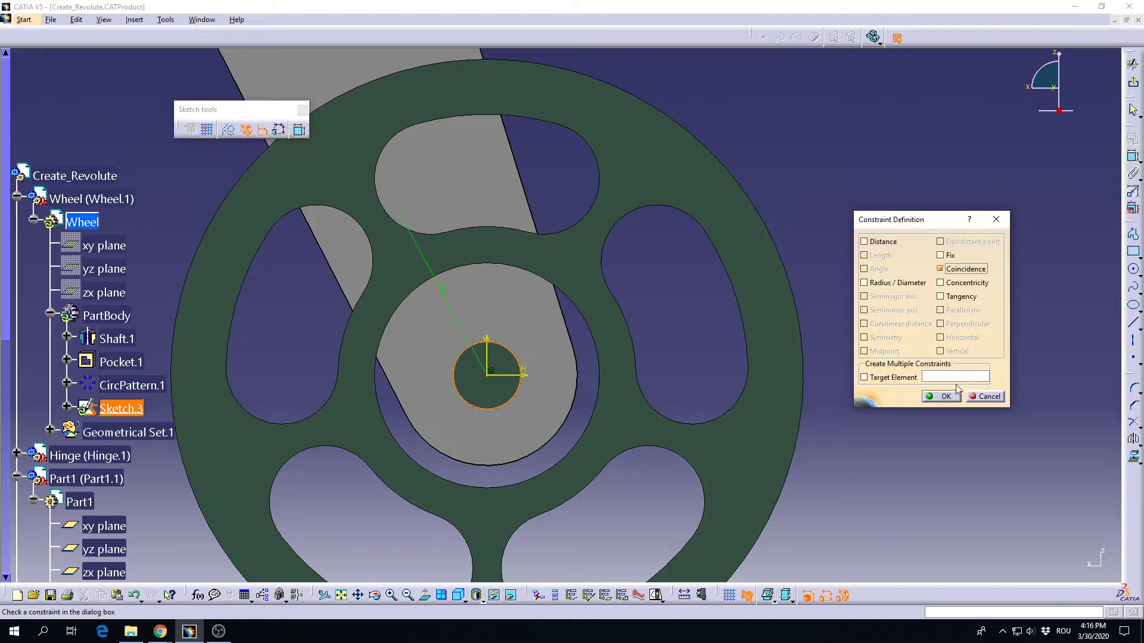
{"action": "left_click", "coordinate": [946, 396]}
Project the wheel's inner bore edge onto the sketch plane and finish the sketch
{"action": "left_click", "coordinate": [586, 317]}
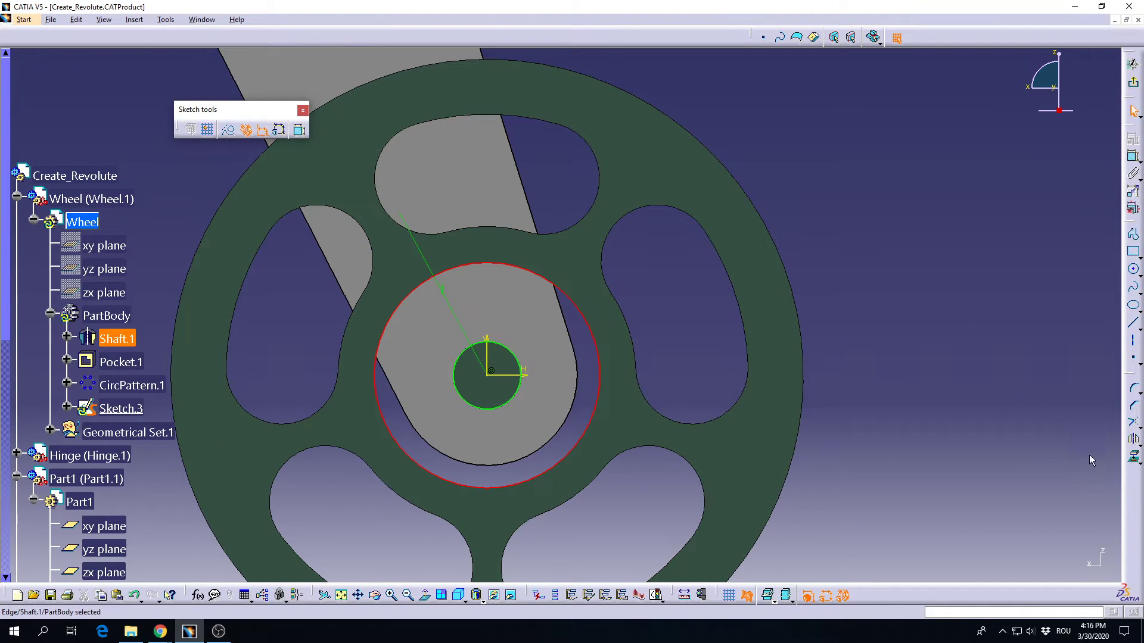
{"action": "middle_click_drag", "start_coordinate": [542, 339], "coordinate": [631, 334]}
{"action": "left_click", "coordinate": [1132, 458]}
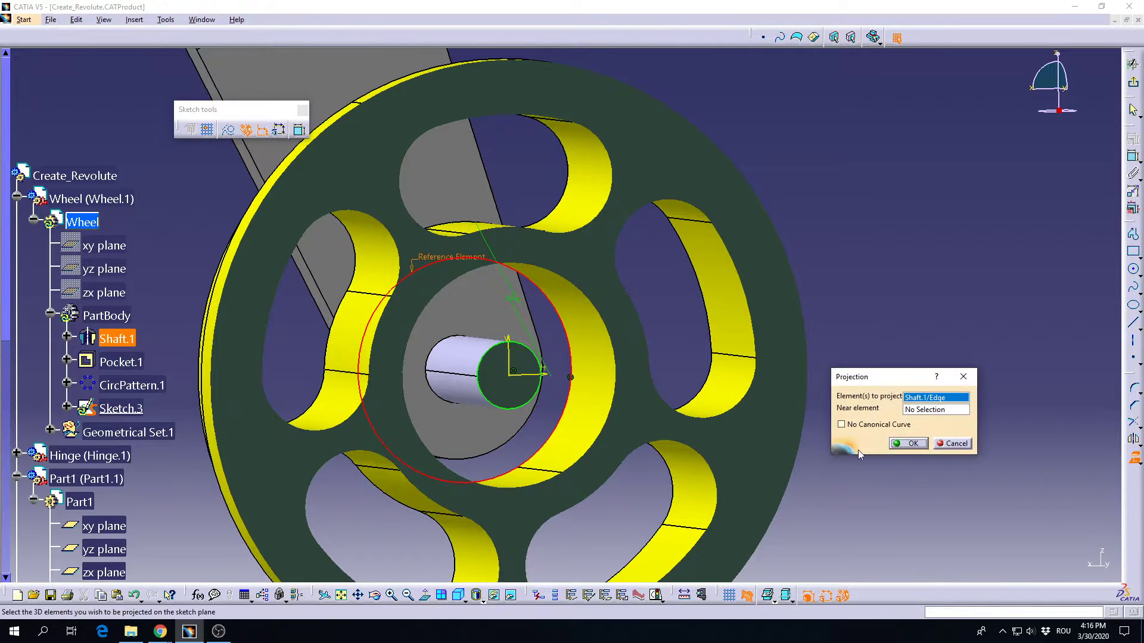
{"action": "left_click", "coordinate": [906, 444]}
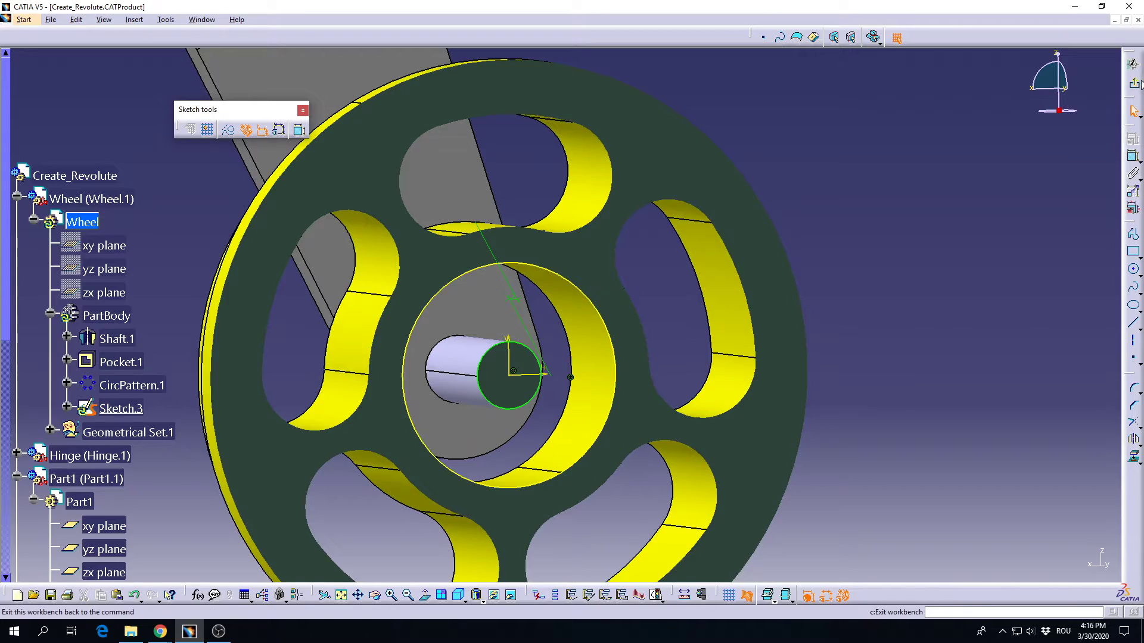
{"action": "left_click", "coordinate": [1132, 65]}
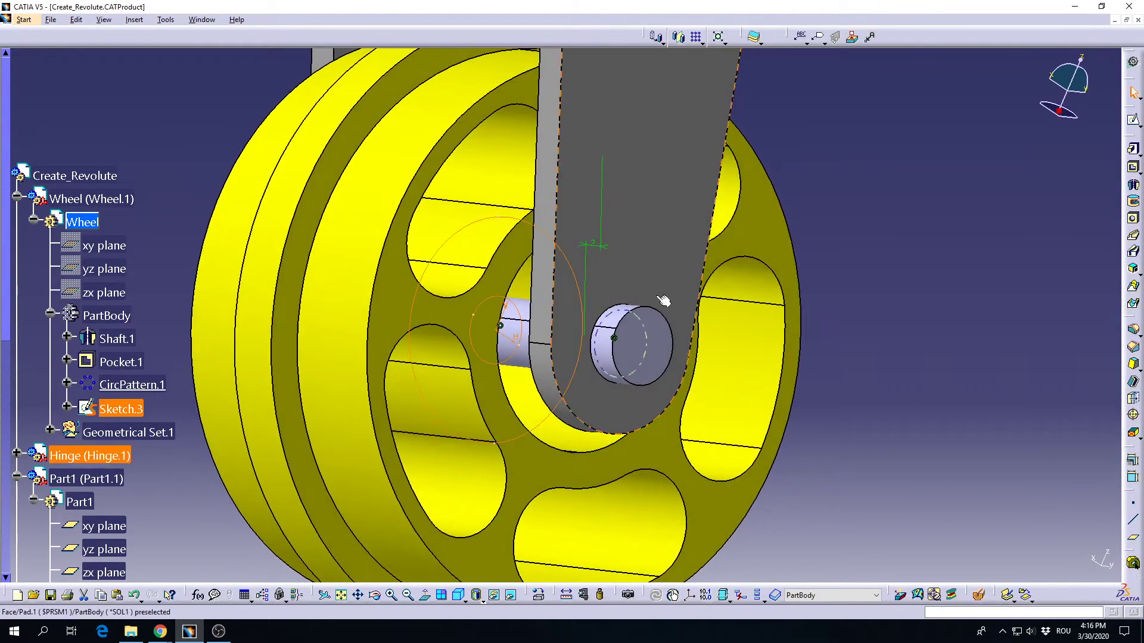
Pad the ring sketch with mirrored extent to fill the wheel's bore around the pin
{"action": "left_click", "coordinate": [1132, 149]}
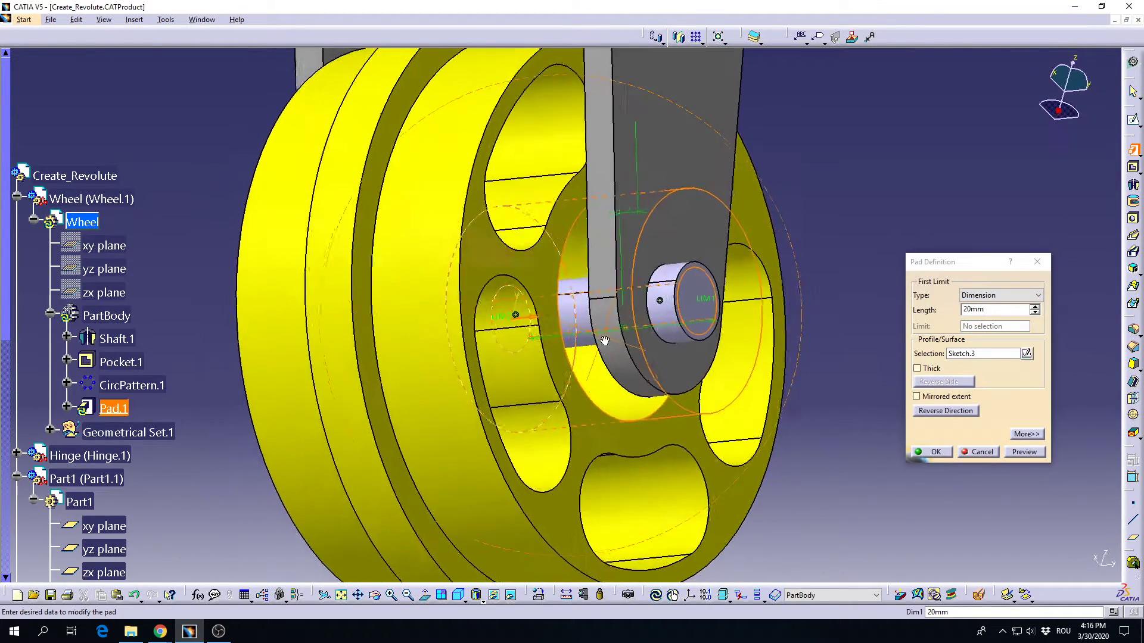
{"action": "left_click", "coordinate": [1007, 312]}
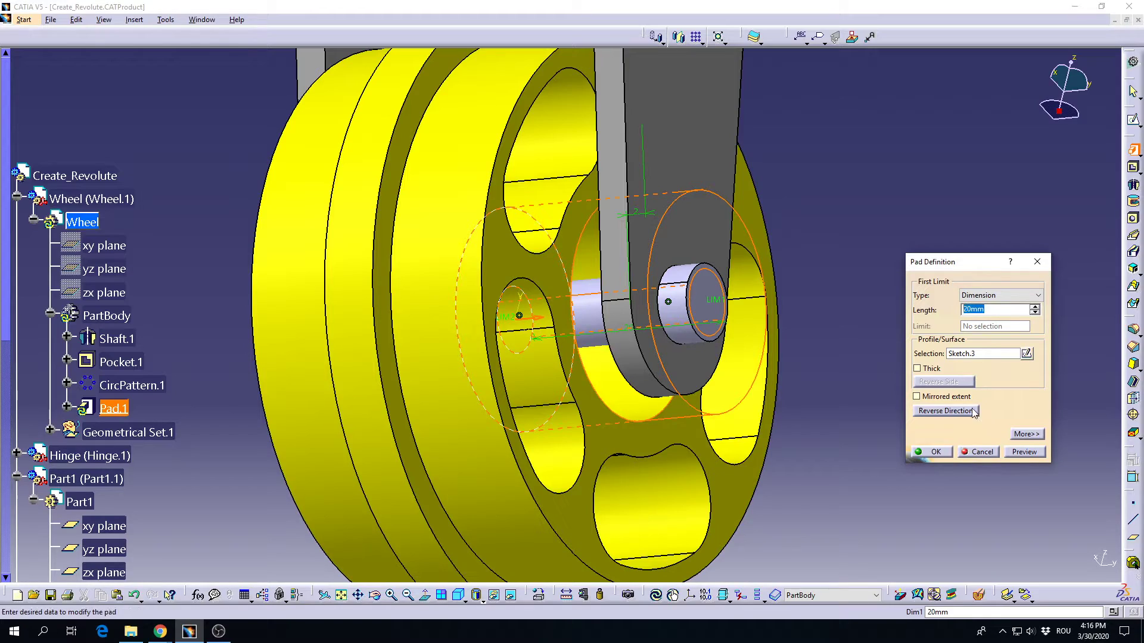
{"action": "left_click", "coordinate": [950, 398]}
{"action": "middle_click_drag", "start_coordinate": [445, 349], "coordinate": [729, 341]}
{"action": "left_click", "coordinate": [931, 452]}
{"action": "middle_click_drag", "start_coordinate": [470, 298], "coordinate": [524, 400]}
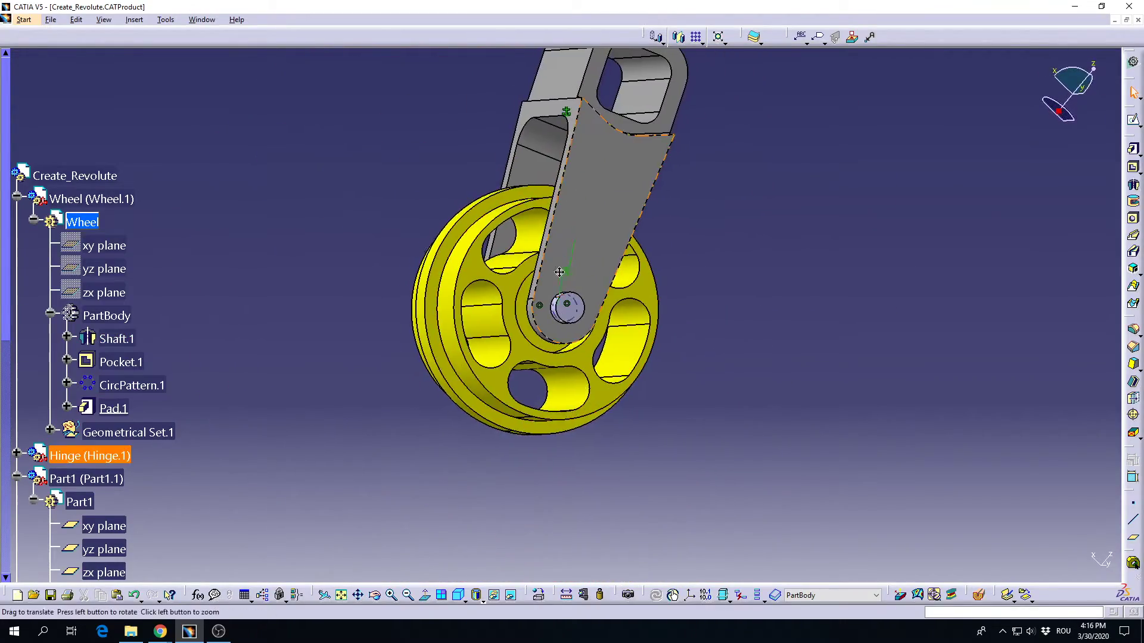
{"action": "middle_click_drag", "start_coordinate": [560, 286], "coordinate": [596, 315]}
Reactivate the Create_Revolute assembly and view the pin and filled wheel hub
{"action": "double_click", "coordinate": [103, 174]}
{"action": "middle_click_drag", "start_coordinate": [776, 340], "coordinate": [641, 327]}
{"action": "middle_click_drag", "start_coordinate": [502, 357], "coordinate": [571, 239]}
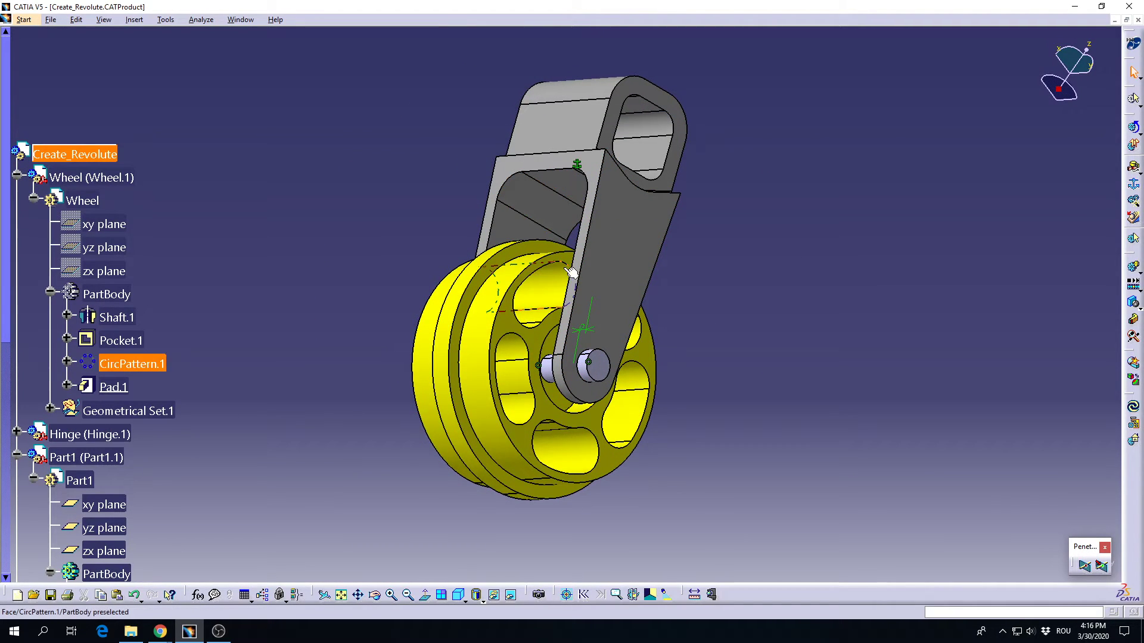
{"action": "middle_click_drag", "start_coordinate": [581, 424], "coordinate": [649, 332]}
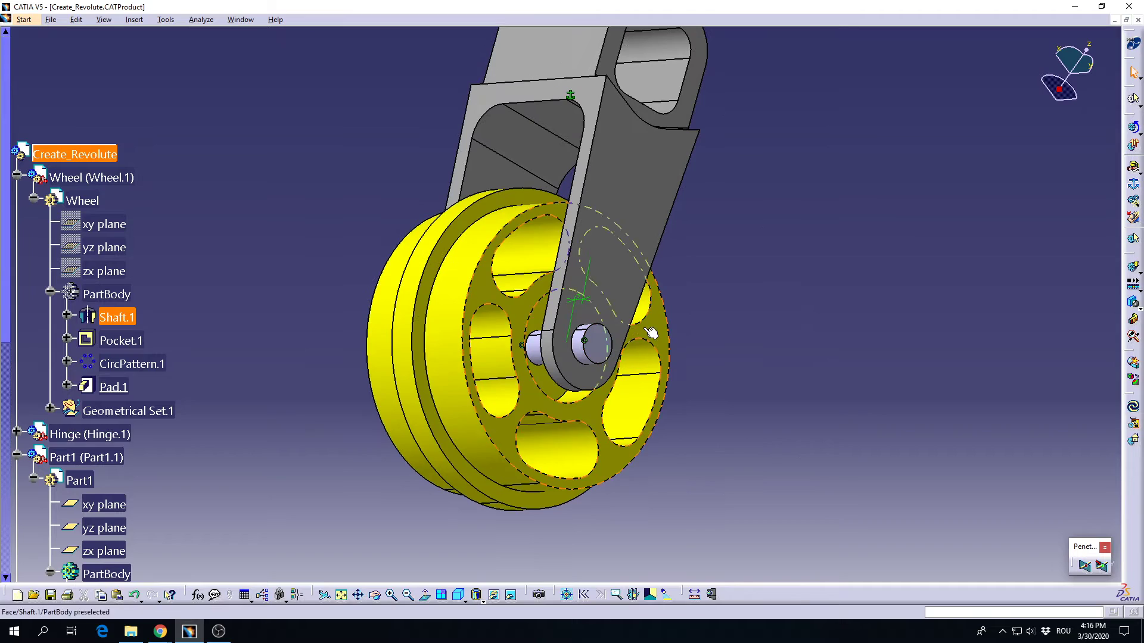
Create a rigid joint in Mechanism.1 between the pin part (Part1.1) and the wheel (Wheel.1)
{"action": "scroll", "coordinate": [214, 348], "scroll_direction": "down", "scroll_amount": 5}
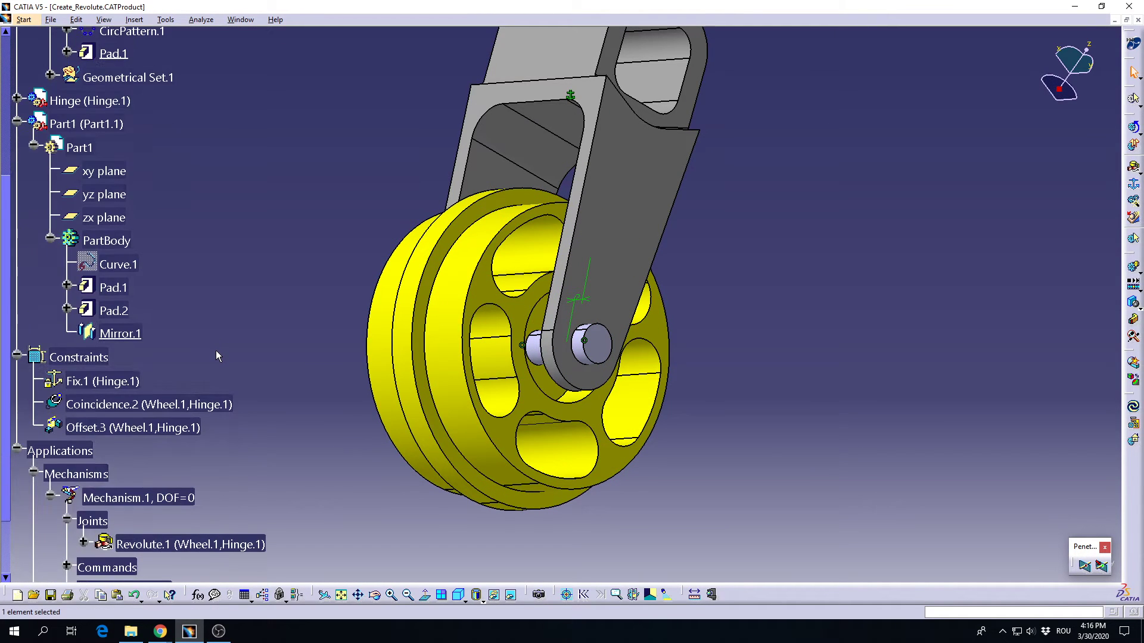
{"action": "scroll", "coordinate": [216, 351], "scroll_direction": "down", "scroll_amount": 2}
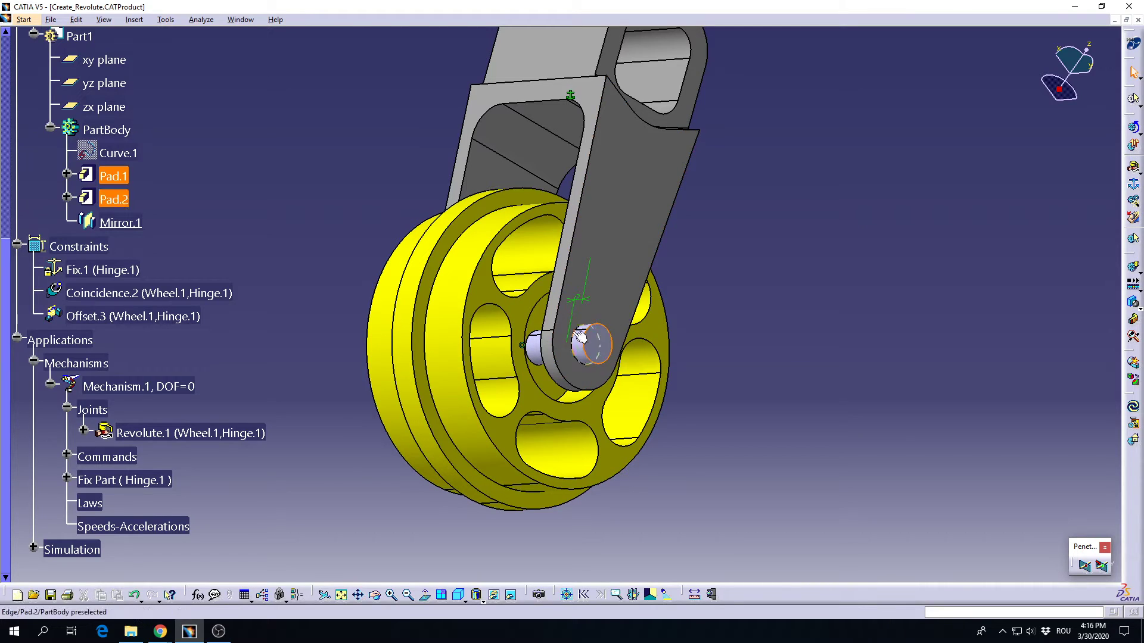
{"action": "left_click", "coordinate": [756, 421]}
{"action": "middle_click_drag", "start_coordinate": [557, 351], "coordinate": [584, 374]}
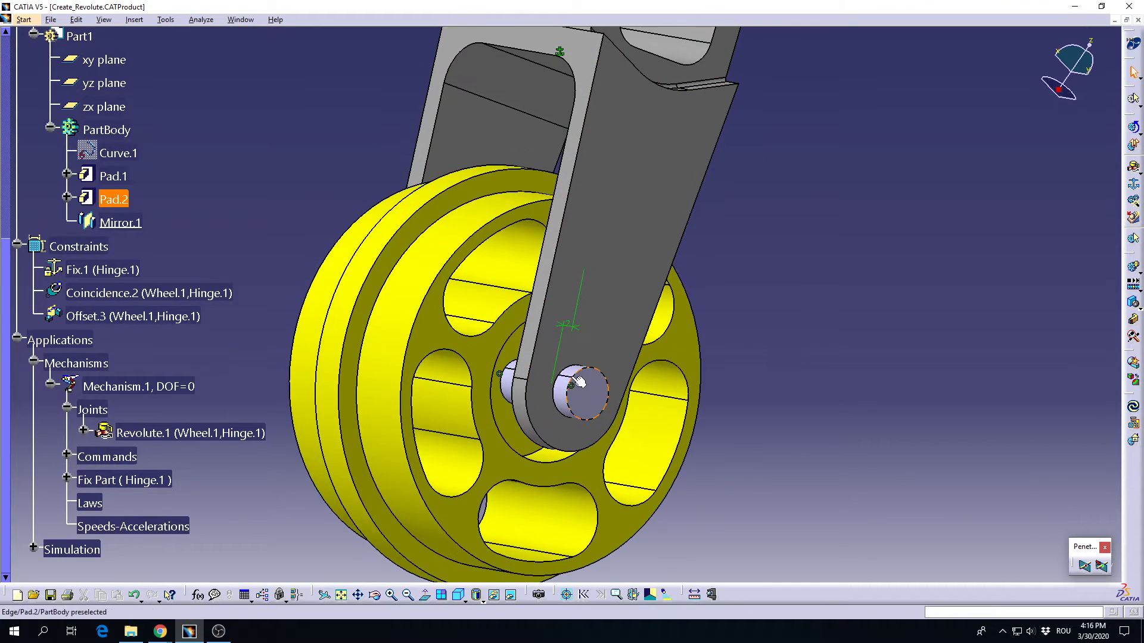
{"action": "left_click", "coordinate": [1138, 173]}
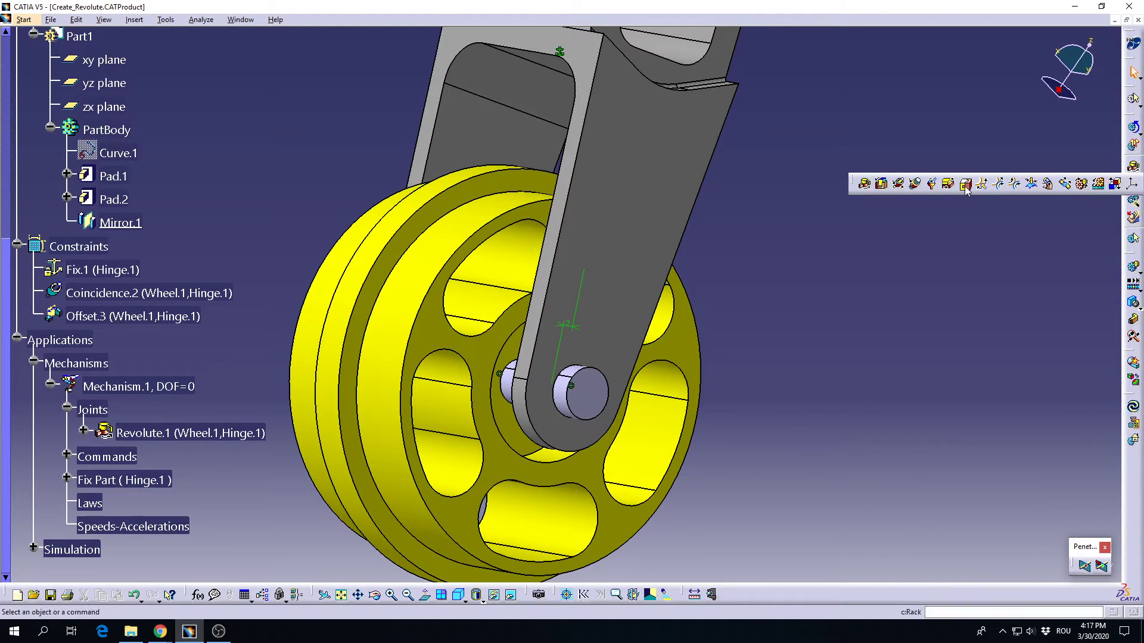
{"action": "left_click", "coordinate": [584, 397]}
{"action": "left_click", "coordinate": [495, 373]}
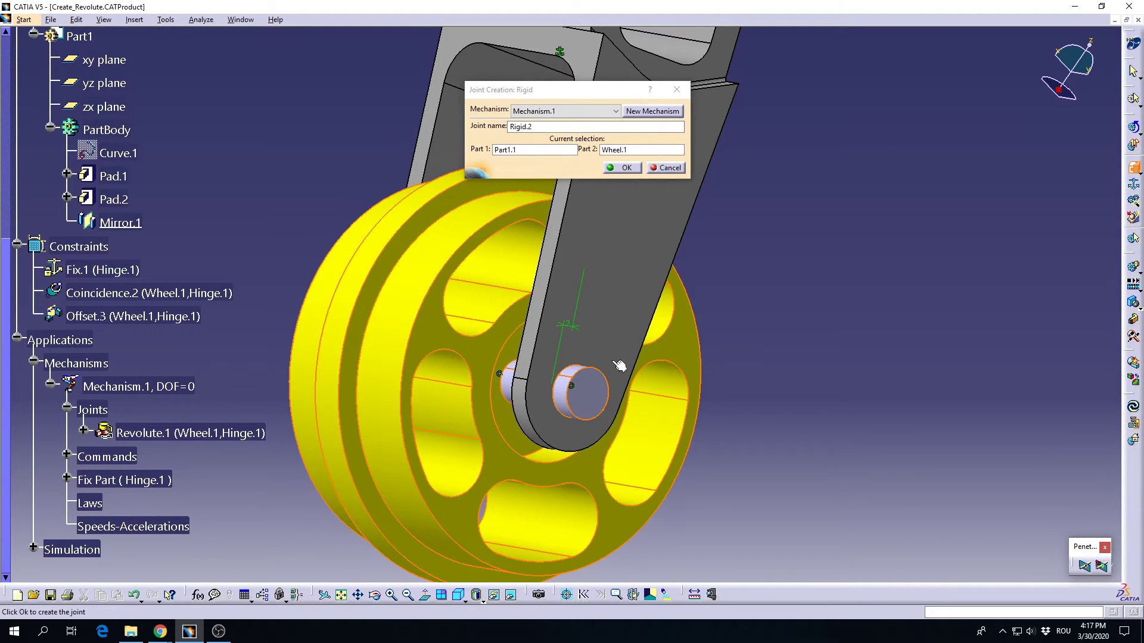
{"action": "left_click", "coordinate": [623, 168]}
{"action": "left_click", "coordinate": [618, 344]}
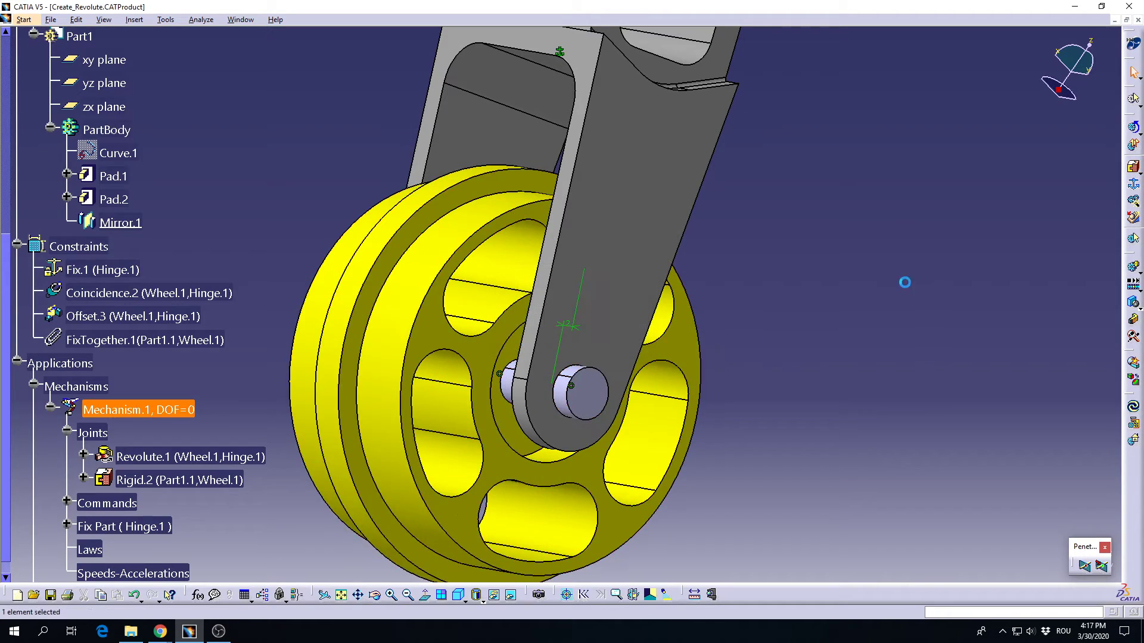
{"action": "left_click", "coordinate": [1138, 171]}
{"action": "left_click", "coordinate": [864, 183]}
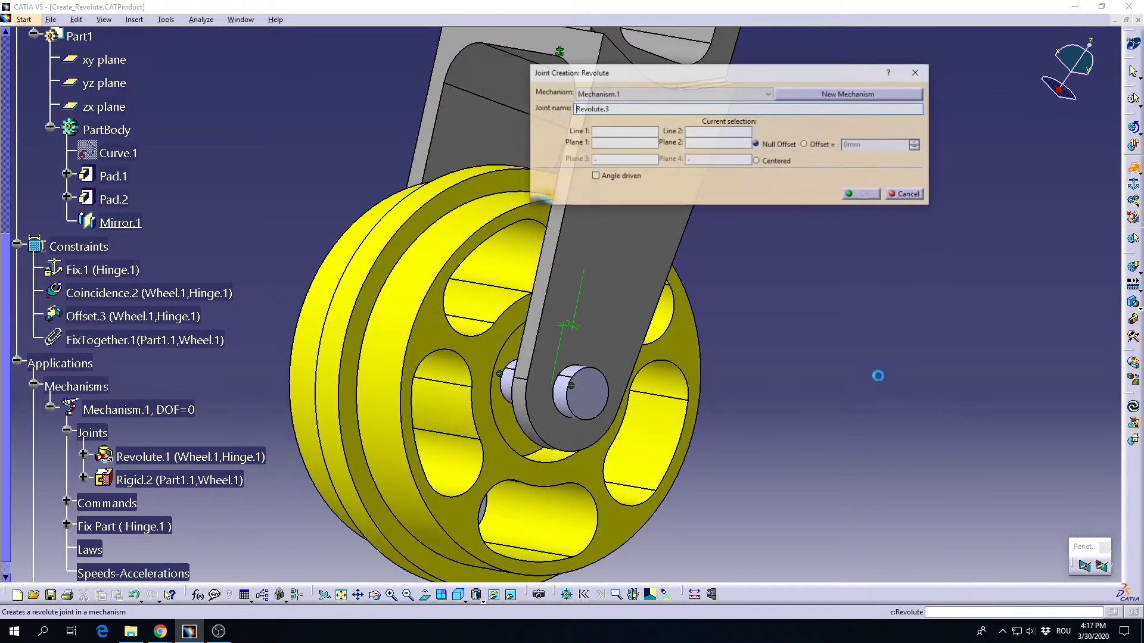
{"action": "left_click", "coordinate": [906, 194]}
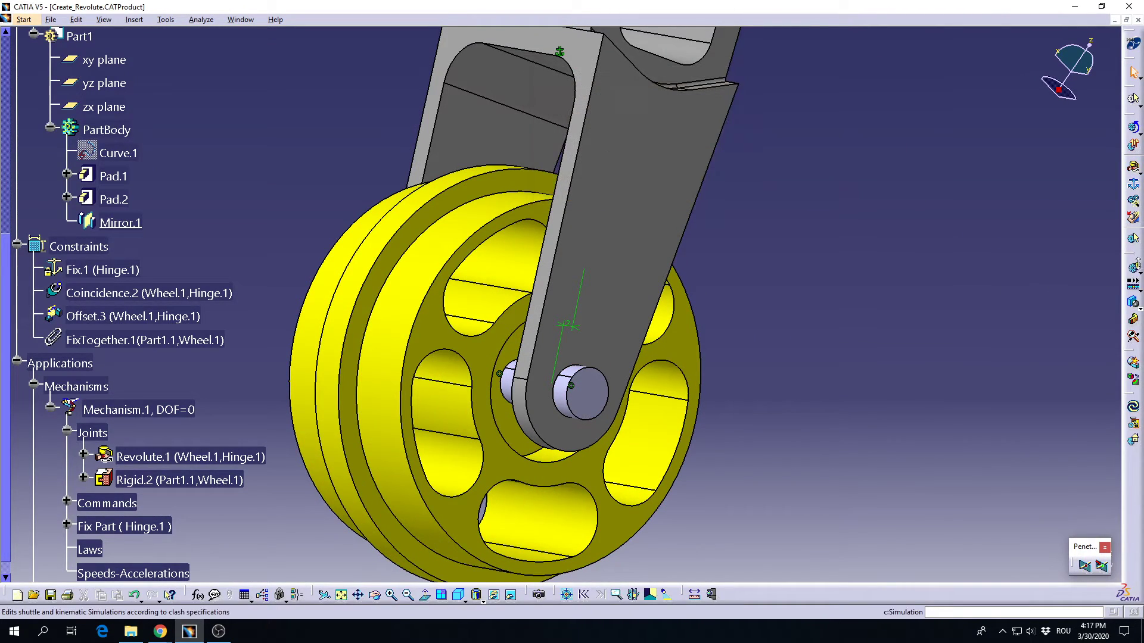
Create a new simulation of Mechanism.1, insert a shot with Command.1 at -360, and use a 0.01 interpolation step
{"action": "left_click", "coordinate": [1135, 269]}
{"action": "left_click", "coordinate": [1098, 280]}
{"action": "double_click", "coordinate": [728, 205]}
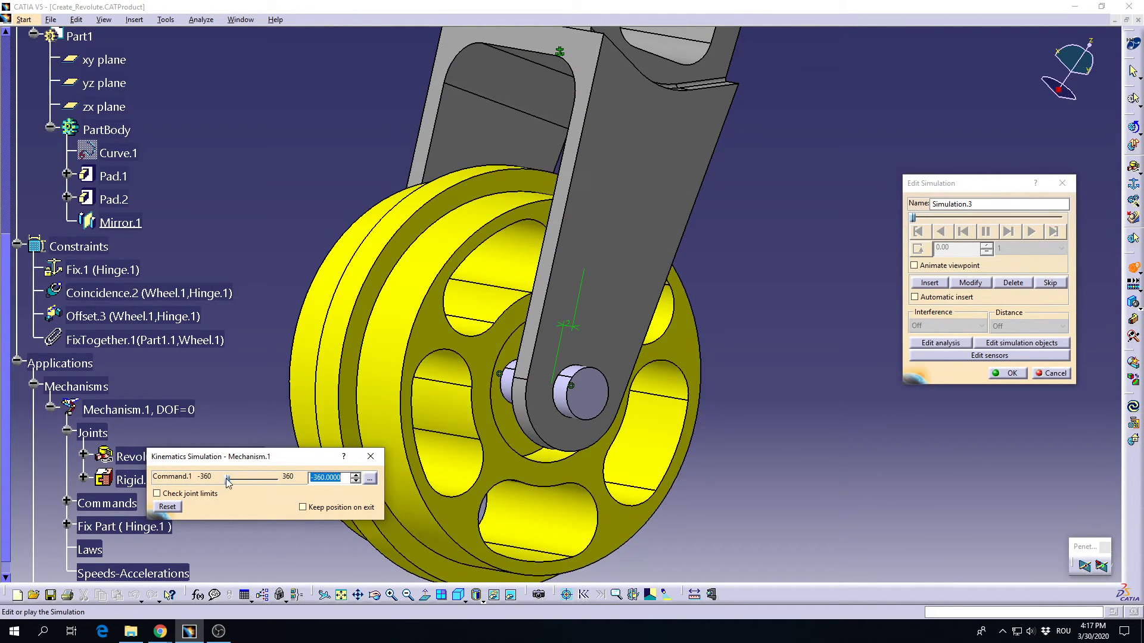
{"action": "left_click", "coordinate": [930, 283]}
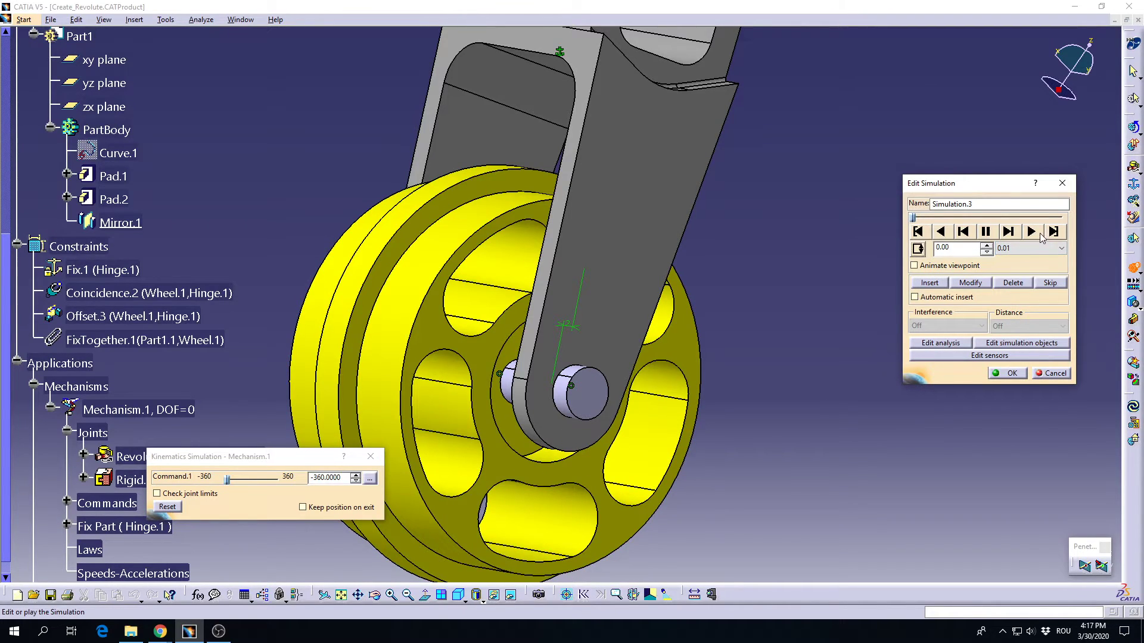
Play the simulation forward, change its loop mode, inspect the turning wheel and pin, and accept the simulation
{"action": "left_click", "coordinate": [1039, 235]}
{"action": "middle_click_drag", "start_coordinate": [500, 339], "coordinate": [557, 372]}
{"action": "middle_click_drag", "start_coordinate": [613, 266], "coordinate": [597, 338]}
{"action": "left_click", "coordinate": [920, 247]}
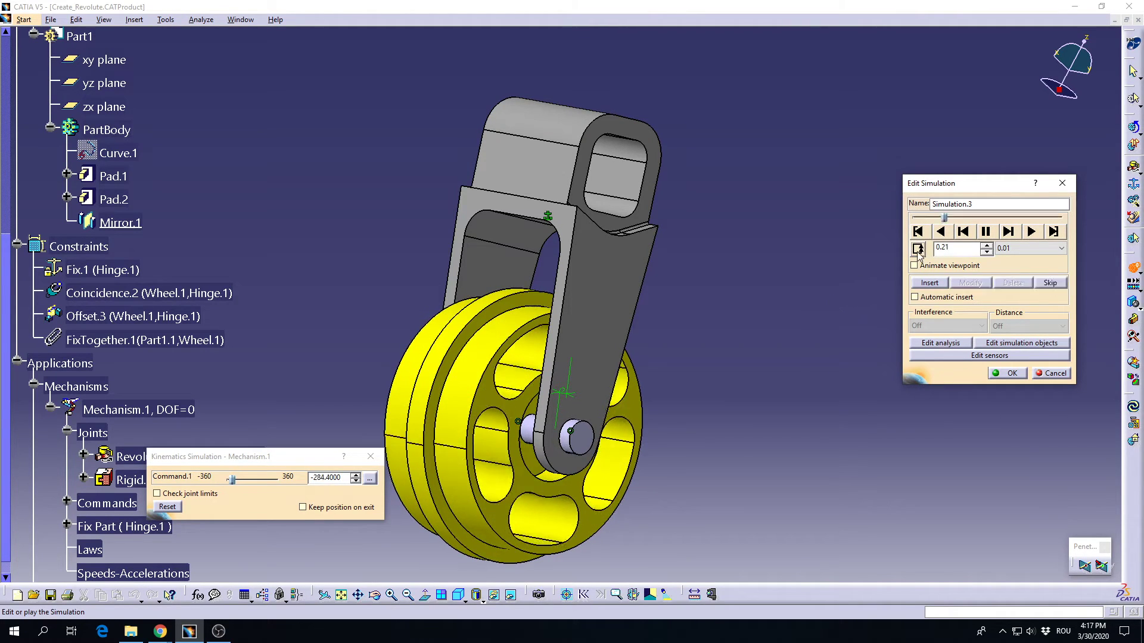
{"action": "left_click", "coordinate": [996, 373]}
{"action": "middle_click_drag", "start_coordinate": [577, 411], "coordinate": [516, 380]}
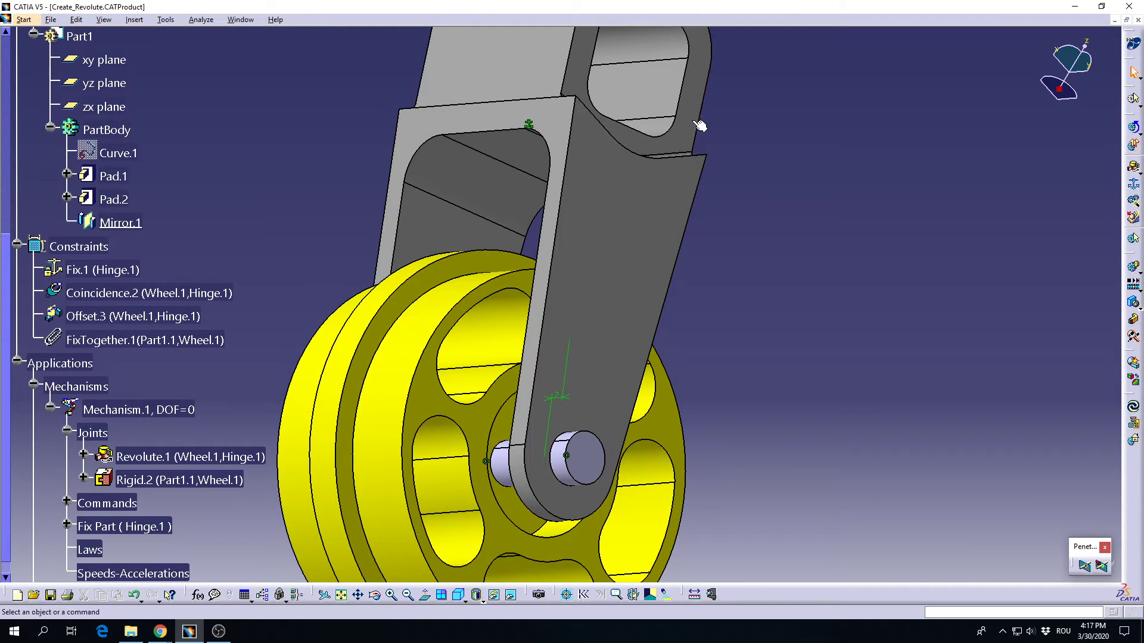
{"action": "middle_click_drag", "start_coordinate": [609, 451], "coordinate": [502, 364]}
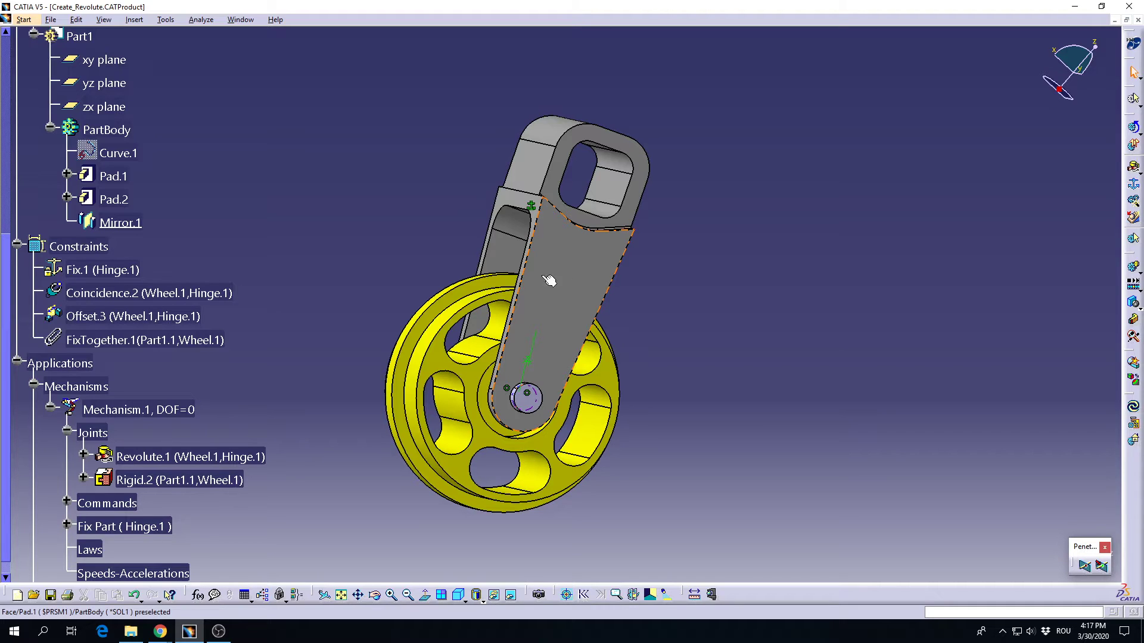
Set the Create_Revolute window aside and open Caster Wheel.step from the 1 Revolute Joint folder in a maximised CATIA window
{"action": "left_click", "coordinate": [1138, 20]}
{"action": "left_click", "coordinate": [131, 631]}
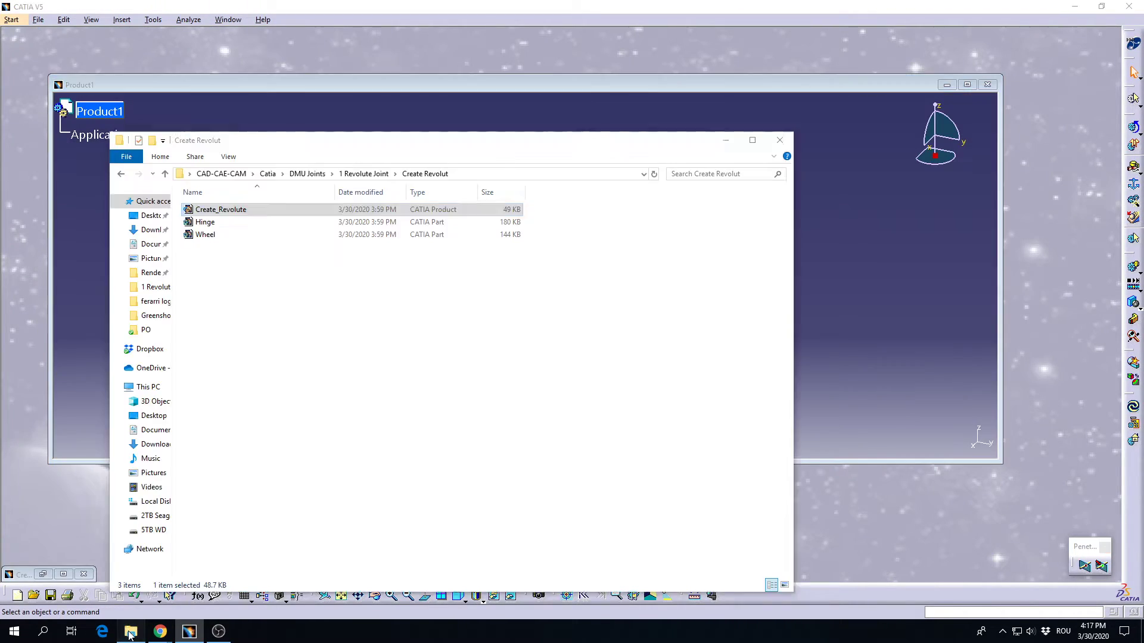
{"action": "left_click", "coordinate": [349, 373]}
{"action": "left_click", "coordinate": [121, 175]}
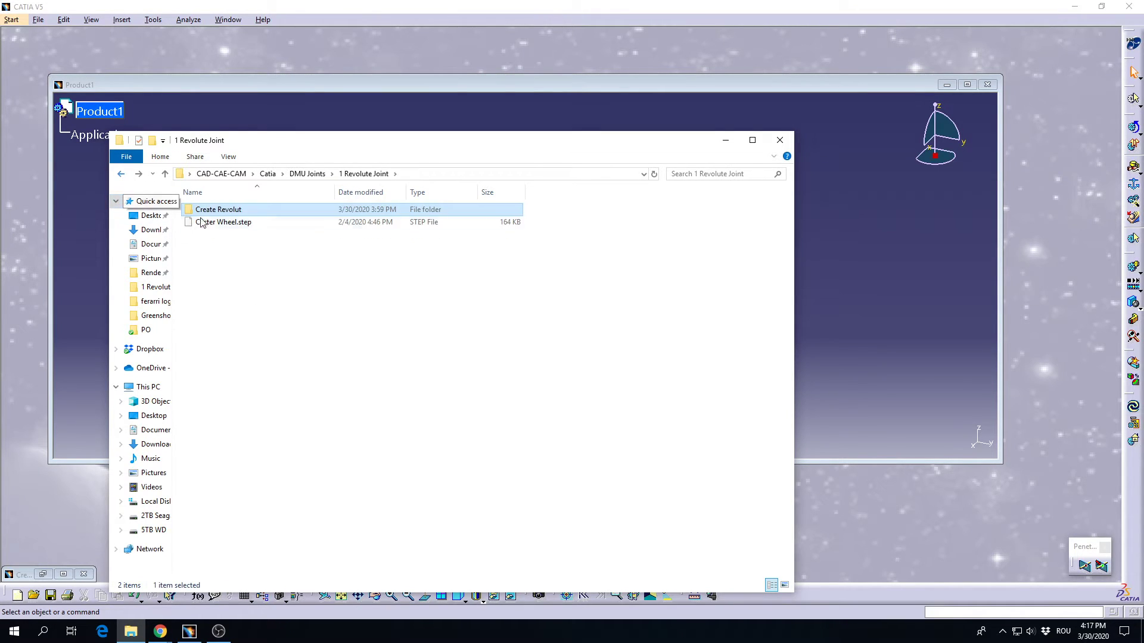
{"action": "left_click", "coordinate": [245, 224]}
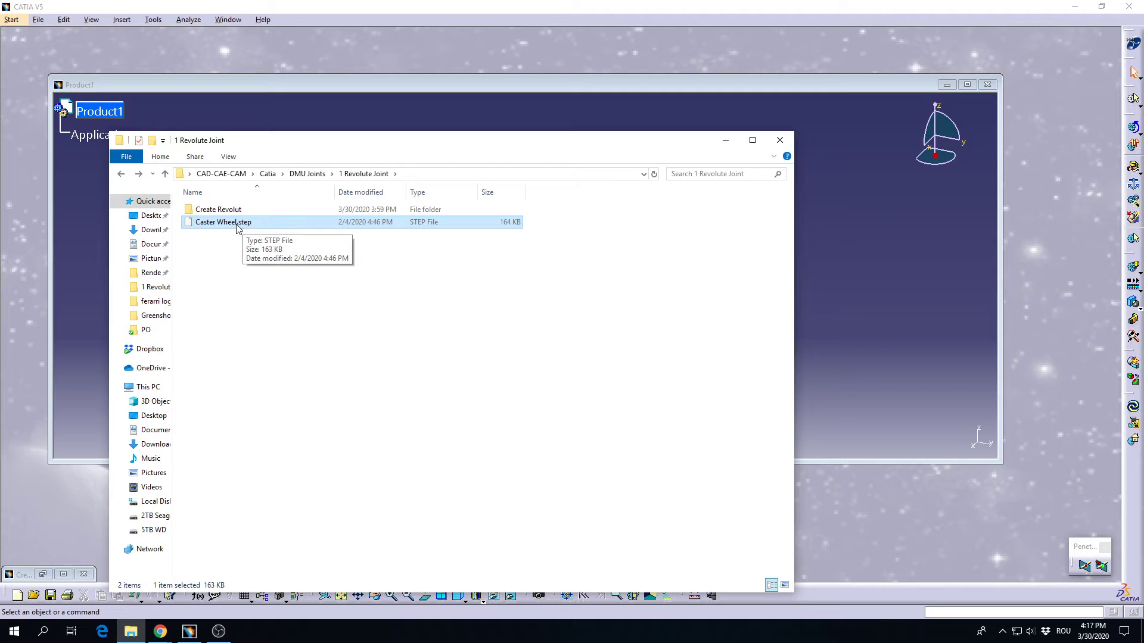
{"action": "left_click_drag", "start_coordinate": [669, 52], "coordinate": [669, 52]}
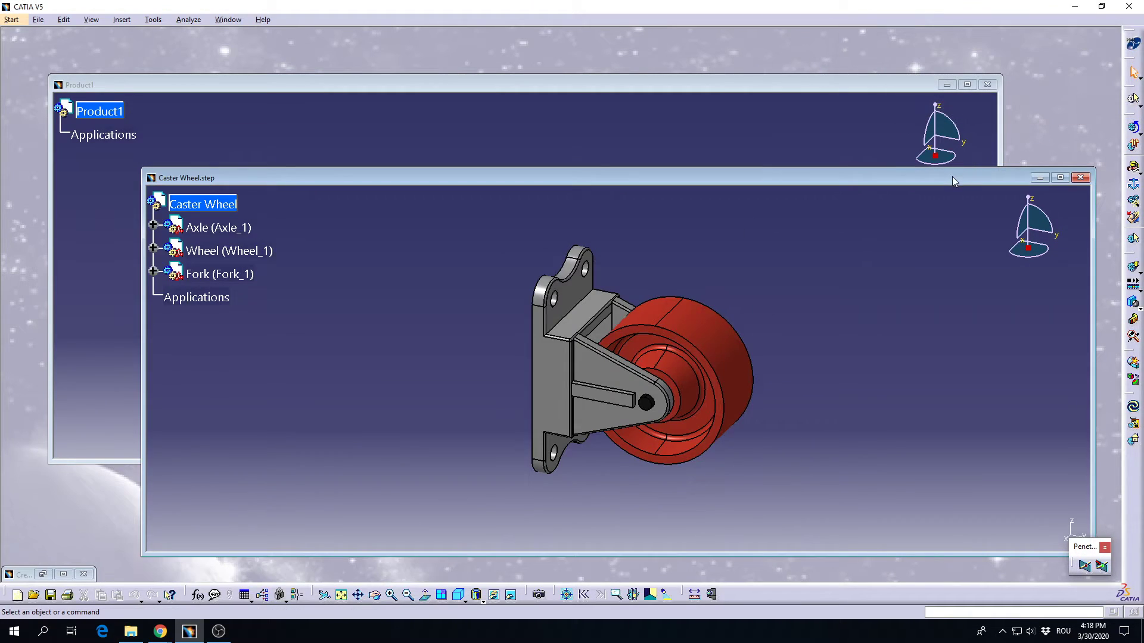
{"action": "double_click", "coordinate": [952, 176]}
Identify the caster's parts, create a new mechanism, and define the fork as its fixed part
{"action": "middle_click_drag", "start_coordinate": [866, 269], "coordinate": [484, 262]}
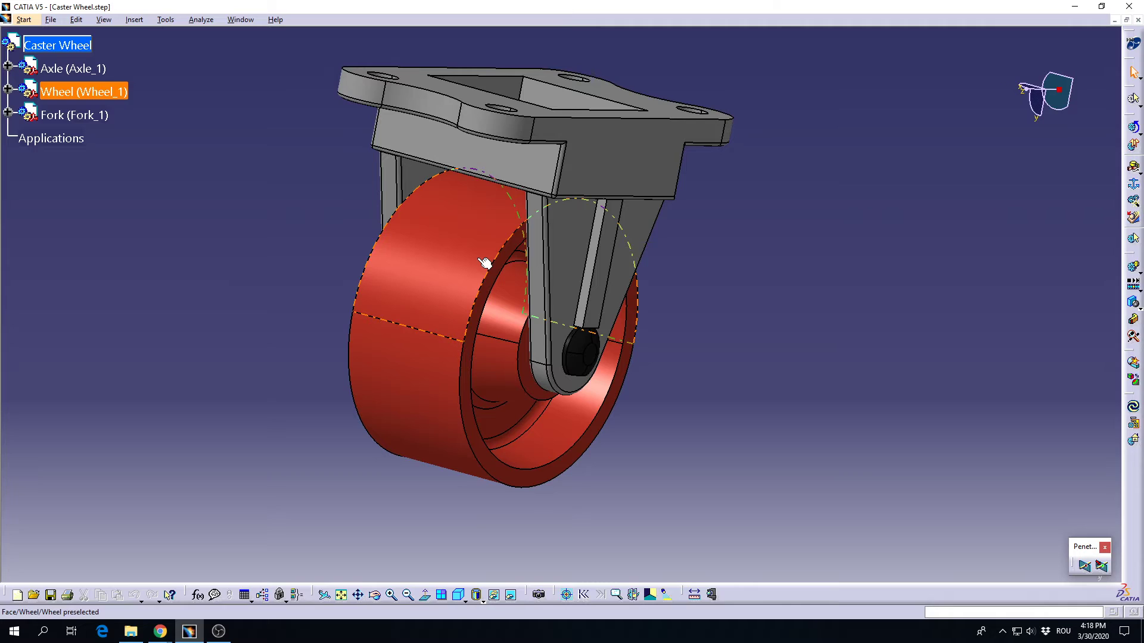
{"action": "left_click", "coordinate": [99, 115]}
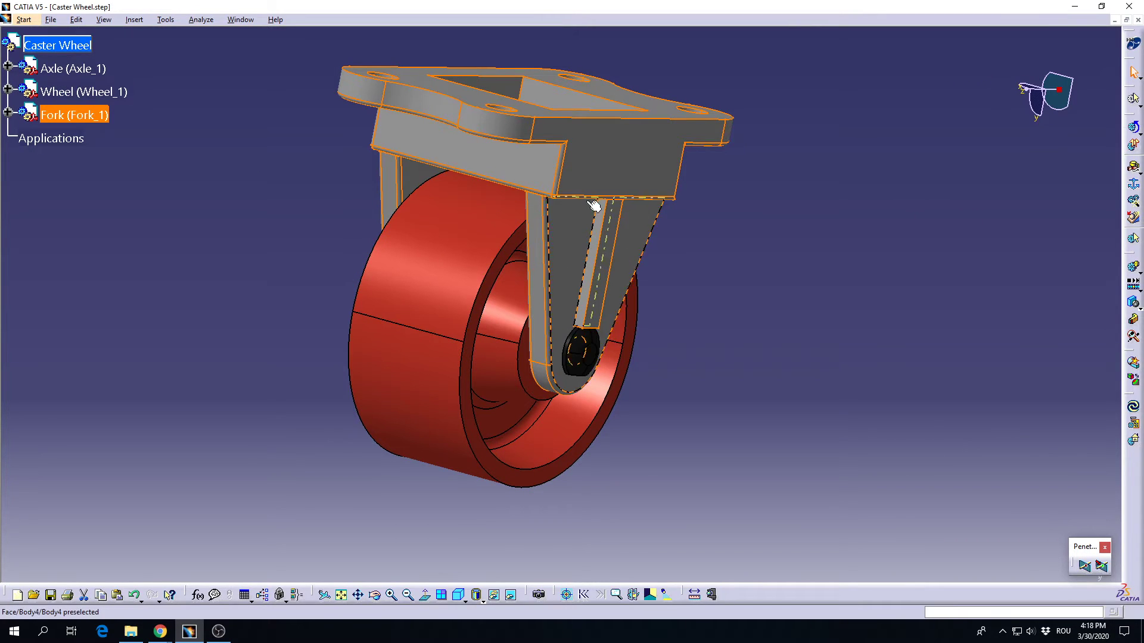
{"action": "left_click", "coordinate": [88, 72]}
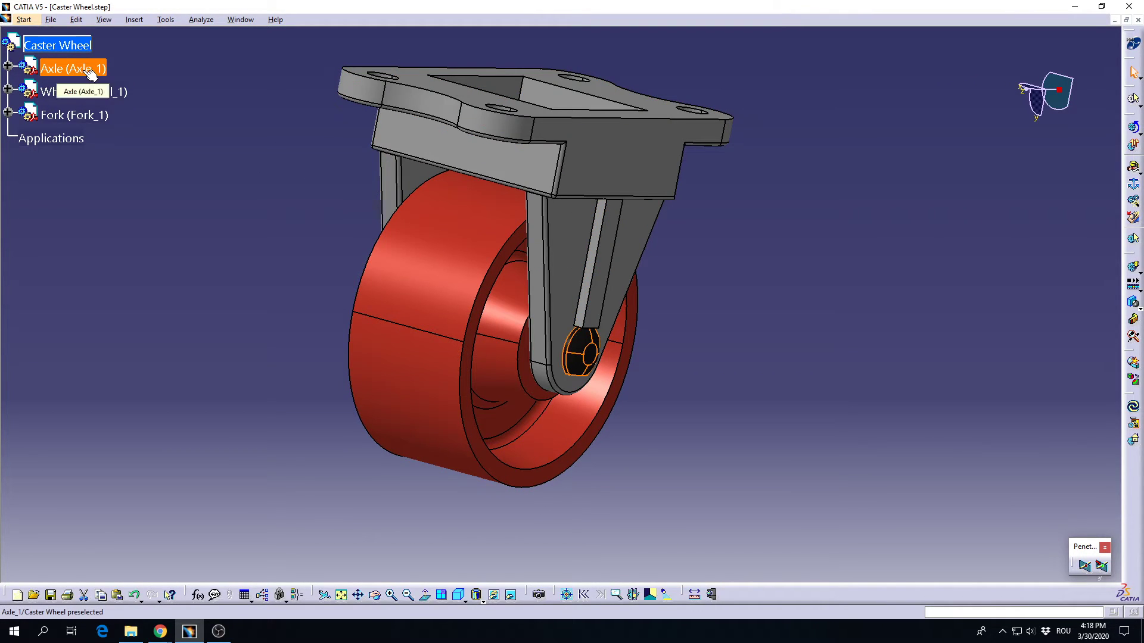
{"action": "left_click", "coordinate": [724, 374]}
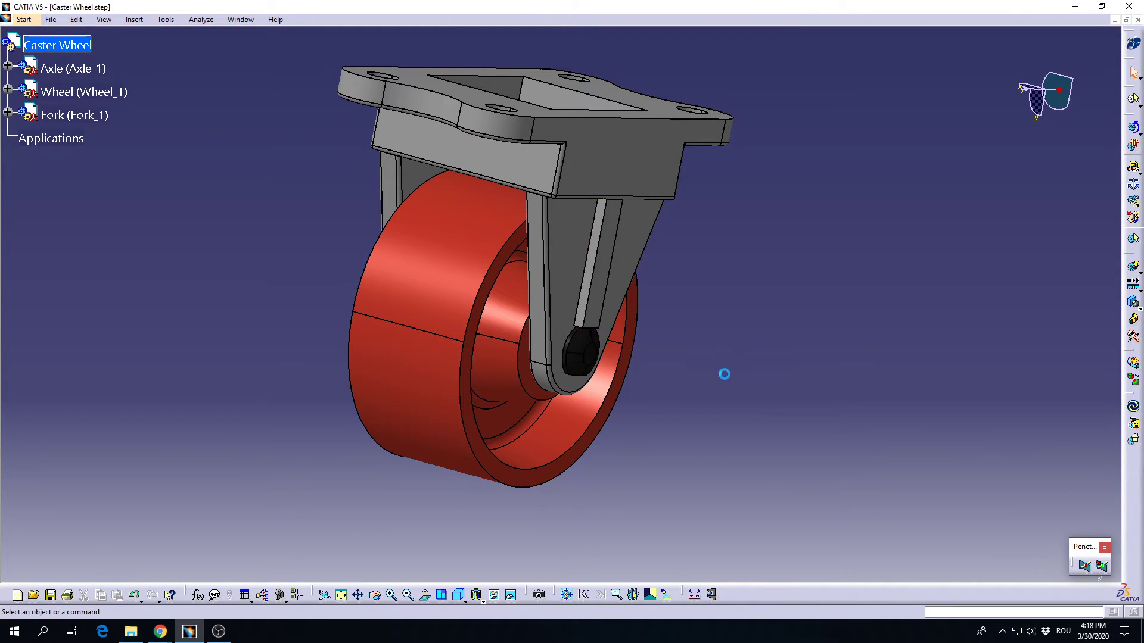
{"action": "left_click", "coordinate": [1135, 189]}
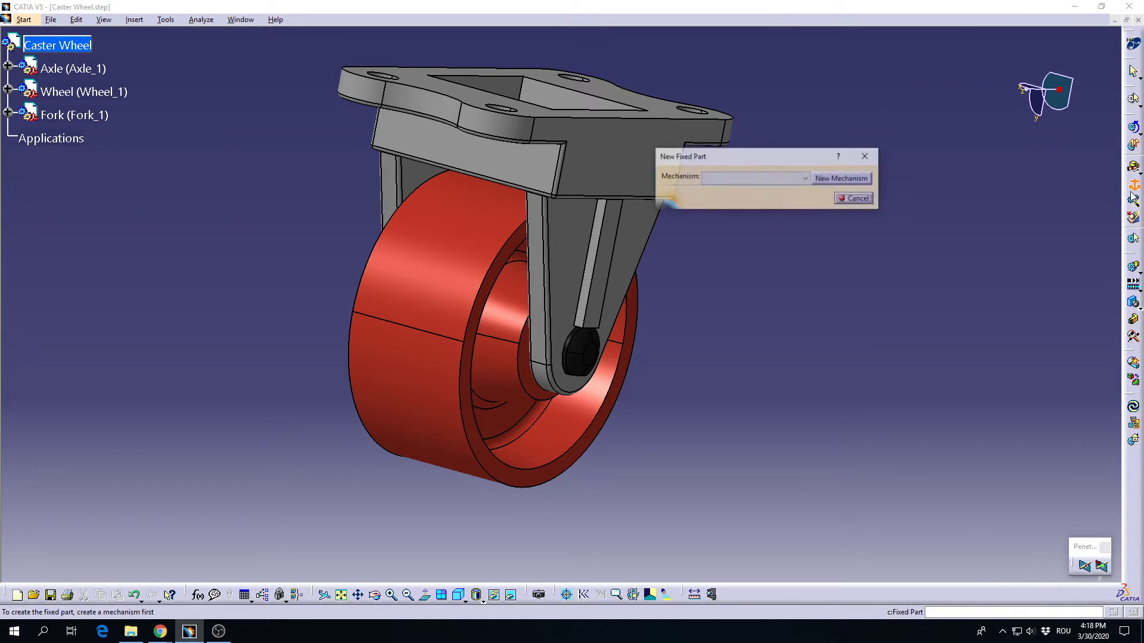
{"action": "left_click", "coordinate": [842, 178]}
{"action": "left_click", "coordinate": [784, 276]}
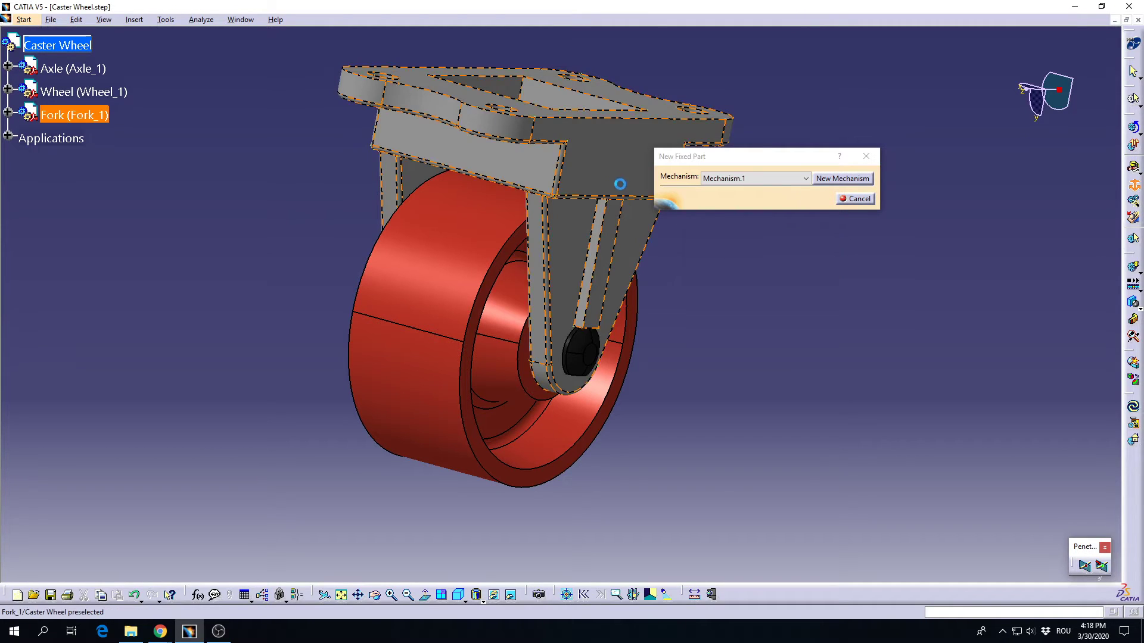
{"action": "middle_click_drag", "start_coordinate": [616, 172], "coordinate": [593, 241]}
{"action": "left_click", "coordinate": [565, 216]}
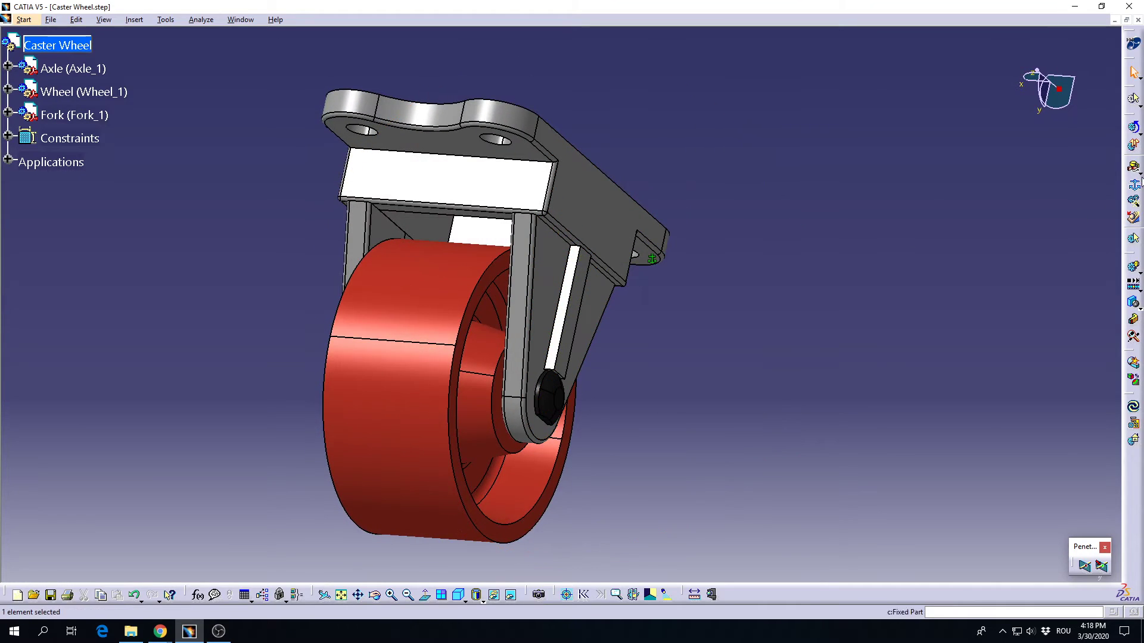
Start a revolute joint in Mechanism.1 with the wheel's axis as the first line, and hide the wheel
{"action": "left_click", "coordinate": [1134, 167]}
{"action": "middle_click_drag", "start_coordinate": [507, 400], "coordinate": [537, 323]}
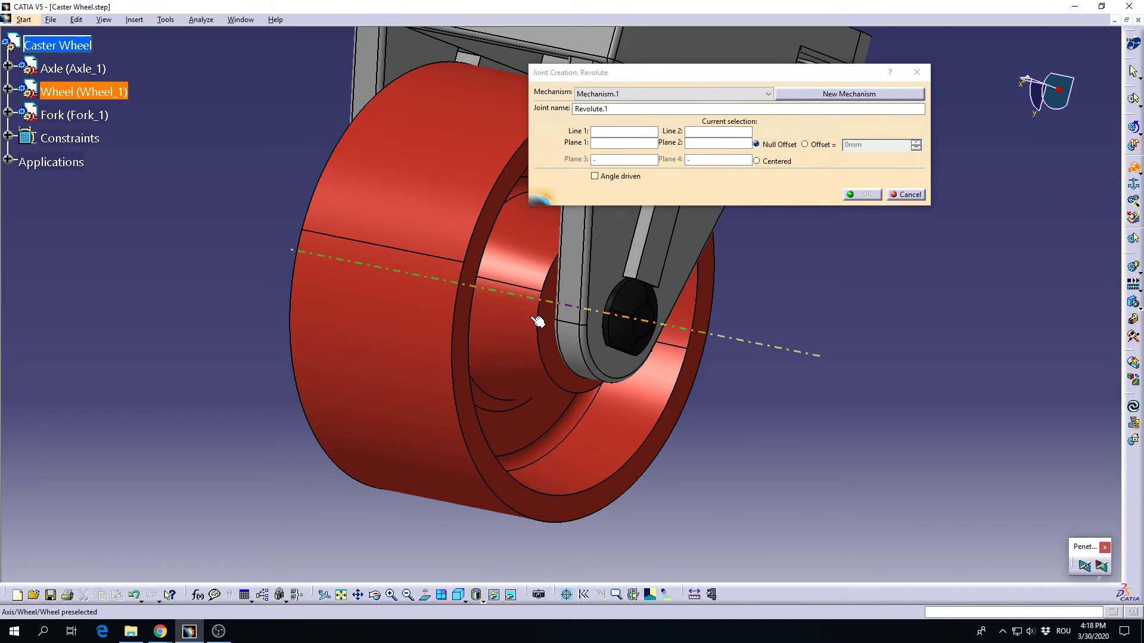
{"action": "left_click", "coordinate": [532, 317]}
{"action": "right_click", "coordinate": [530, 316]}
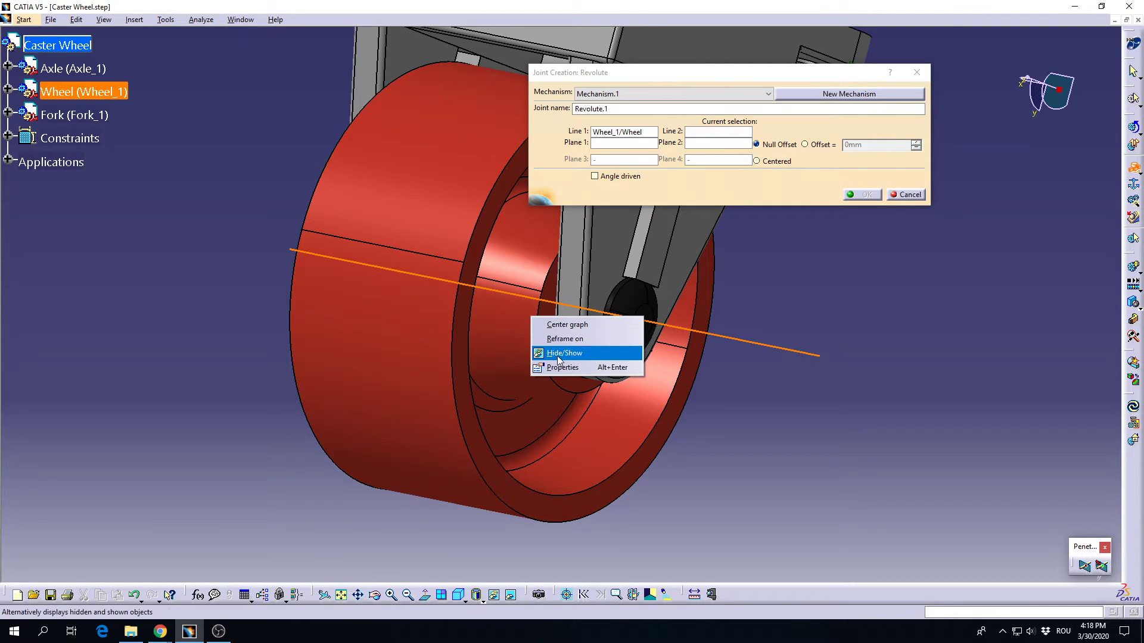
{"action": "left_click", "coordinate": [559, 354]}
Select the axis of the fork's axle hole as the joint's second line
{"action": "middle_click_drag", "start_coordinate": [494, 303], "coordinate": [517, 259]}
{"action": "middle_click_drag", "start_coordinate": [468, 314], "coordinate": [572, 253]}
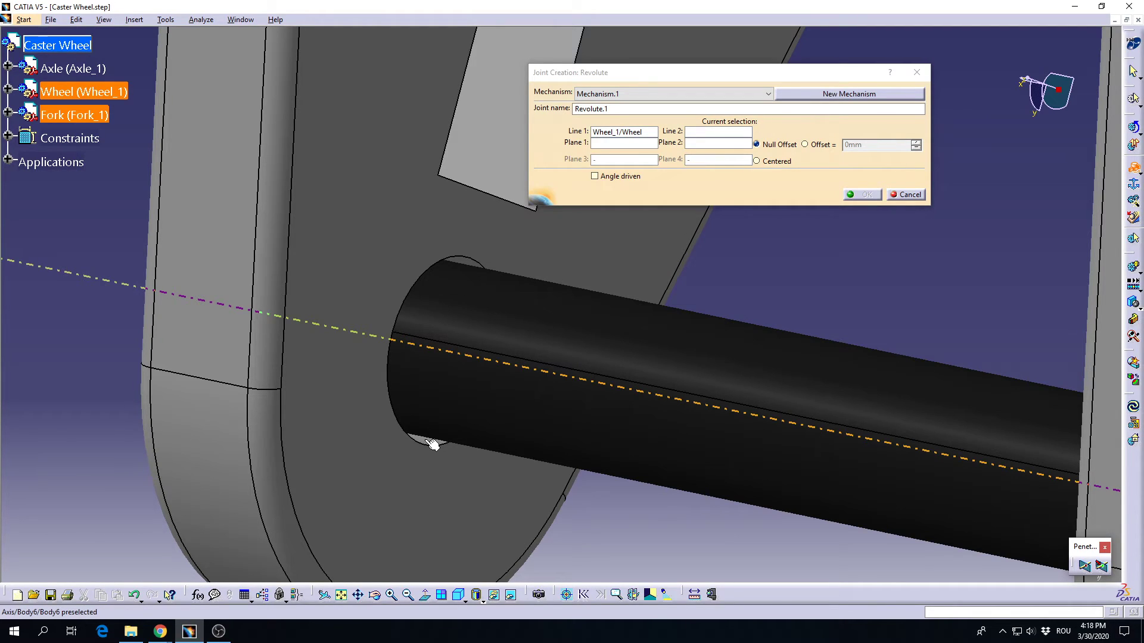
{"action": "middle_click_drag", "start_coordinate": [530, 373], "coordinate": [645, 296]}
{"action": "middle_click_drag", "start_coordinate": [607, 347], "coordinate": [648, 399]}
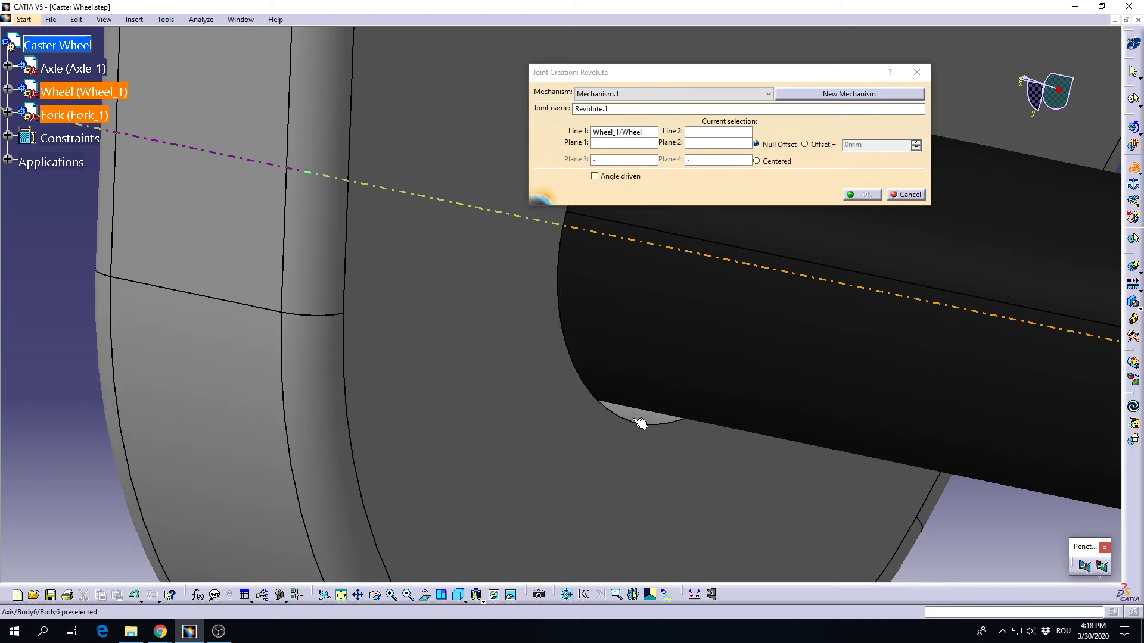
{"action": "left_click", "coordinate": [639, 419]}
Select the fork's side face as the first plane and the hidden wheel's rim side face as the second plane
{"action": "middle_click_drag", "start_coordinate": [720, 324], "coordinate": [611, 372]}
{"action": "left_click", "coordinate": [520, 308]}
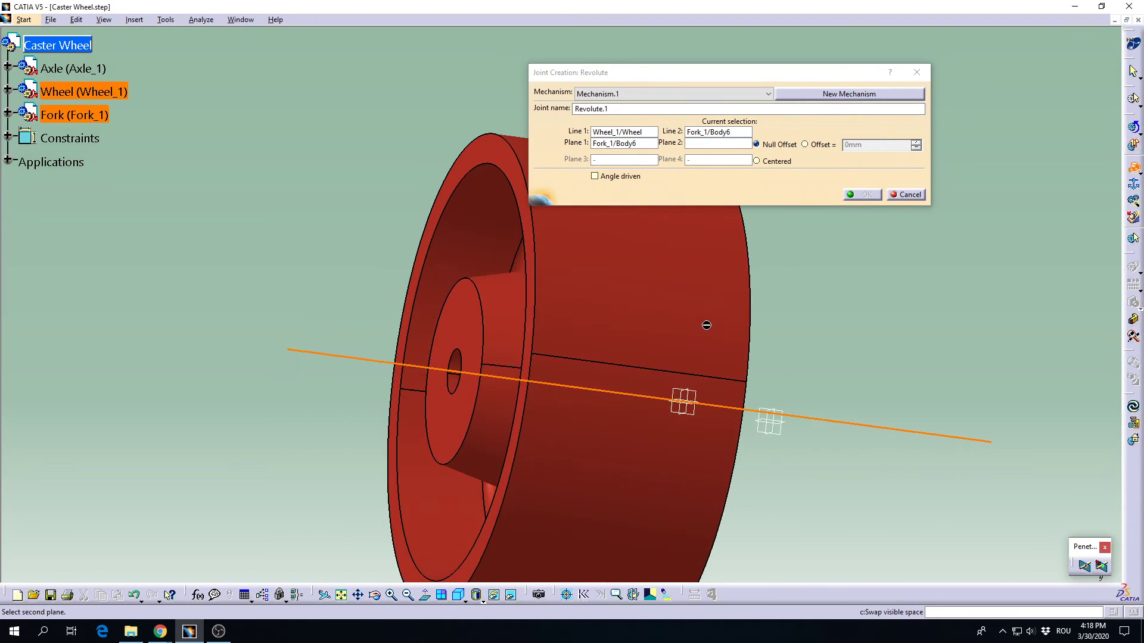
{"action": "left_click", "coordinate": [515, 171]}
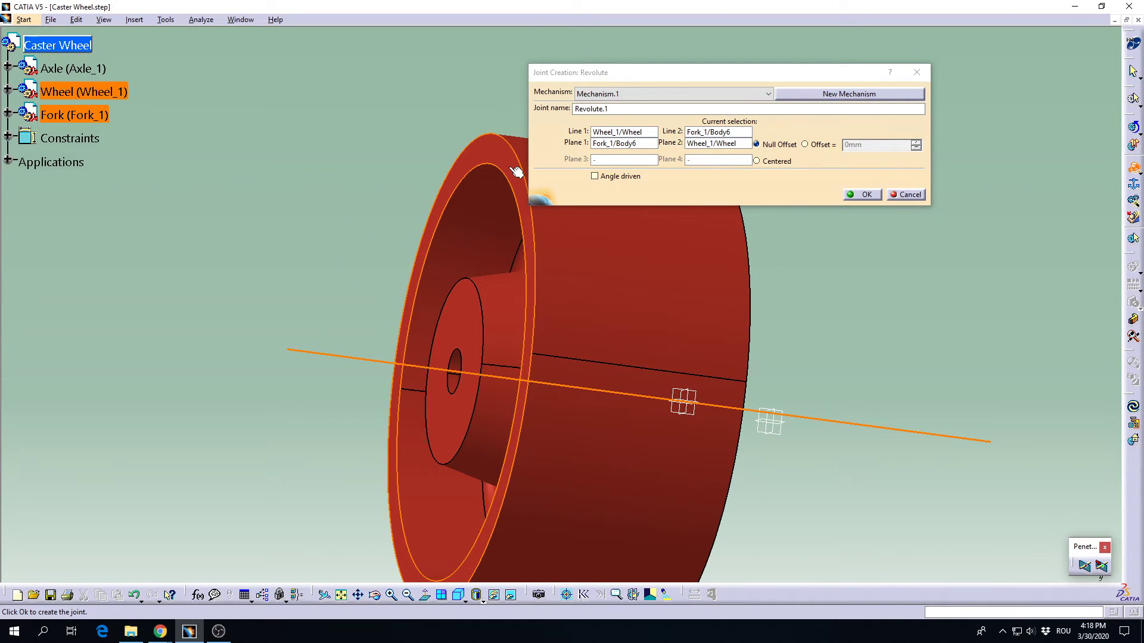
Apply a 2.857 mm offset between the joint's planes, unhide the wheel, and return to the visible space
{"action": "left_click", "coordinate": [818, 146]}
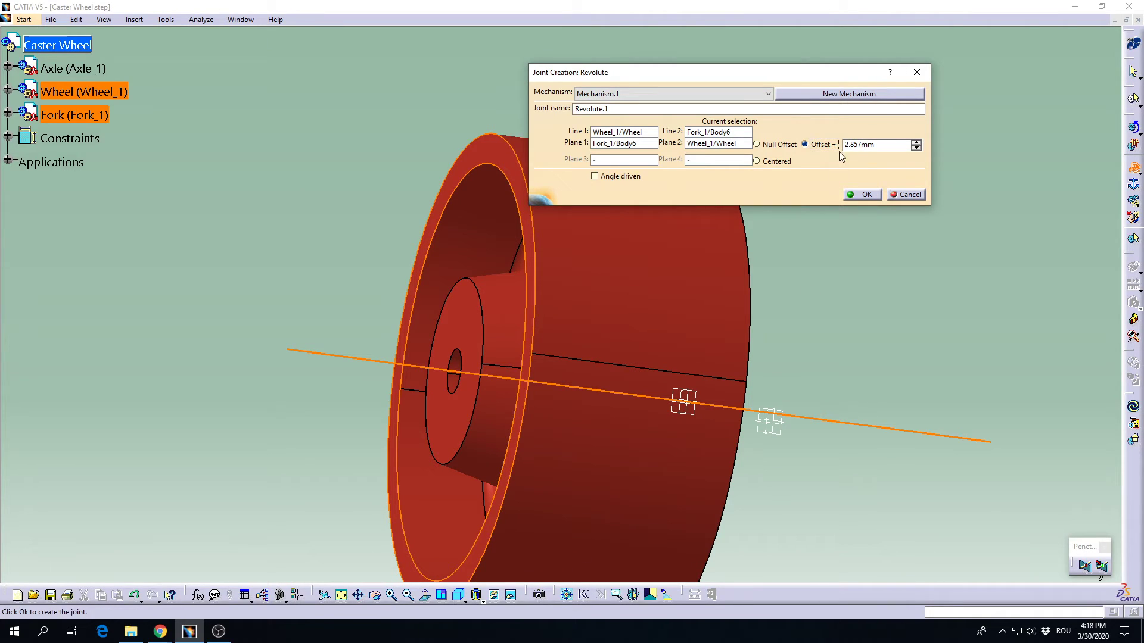
{"action": "left_click", "coordinate": [777, 145]}
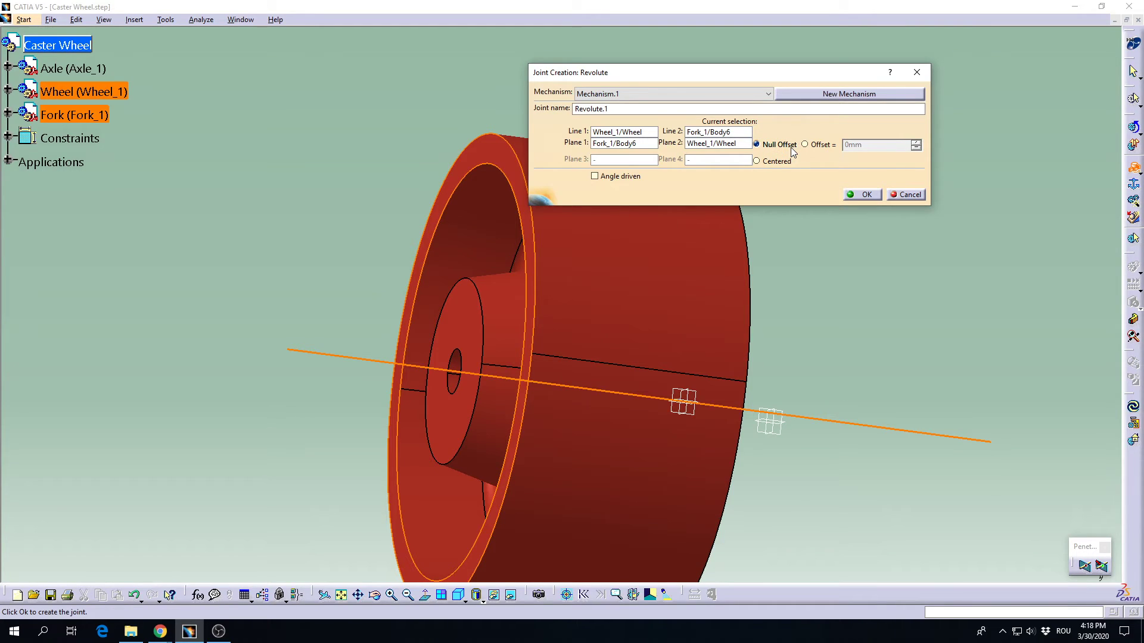
{"action": "right_click", "coordinate": [576, 402]}
{"action": "left_click", "coordinate": [605, 439]}
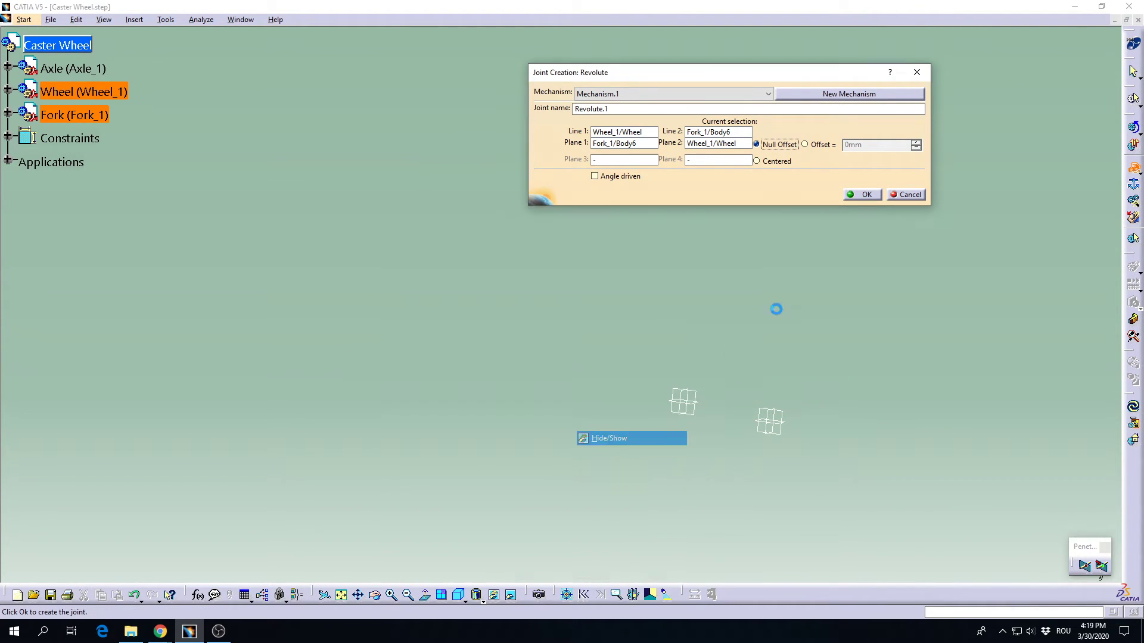
{"action": "left_click", "coordinate": [818, 150]}
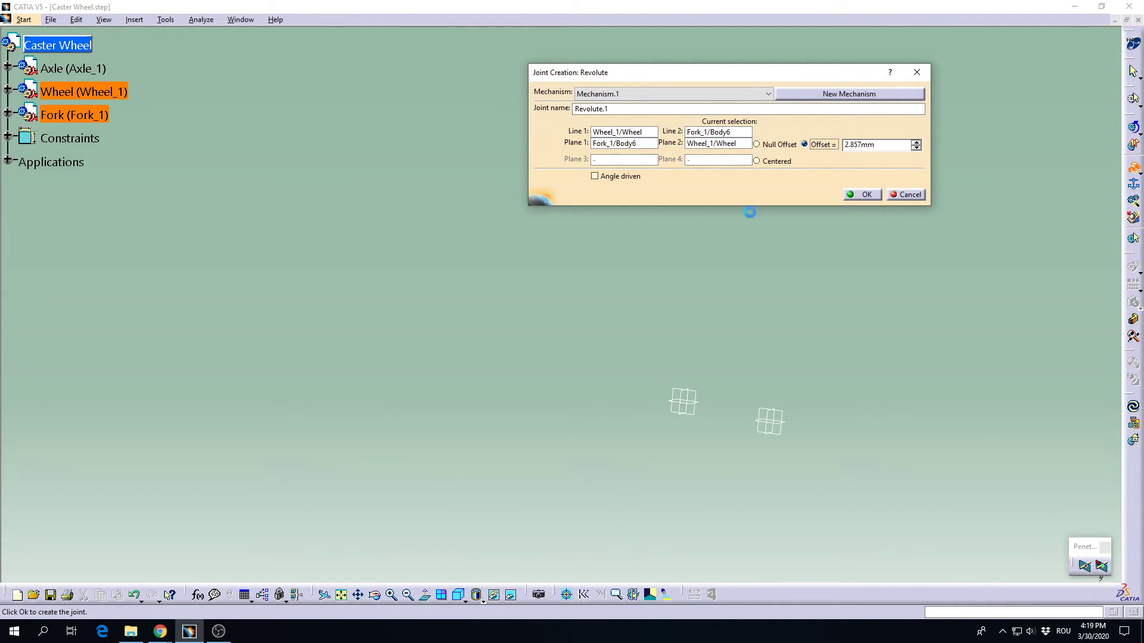
{"action": "left_click", "coordinate": [510, 598]}
Make the revolute joint between the wheel and the fork angle driven and create it
{"action": "middle_click_drag", "start_coordinate": [647, 337], "coordinate": [582, 291]}
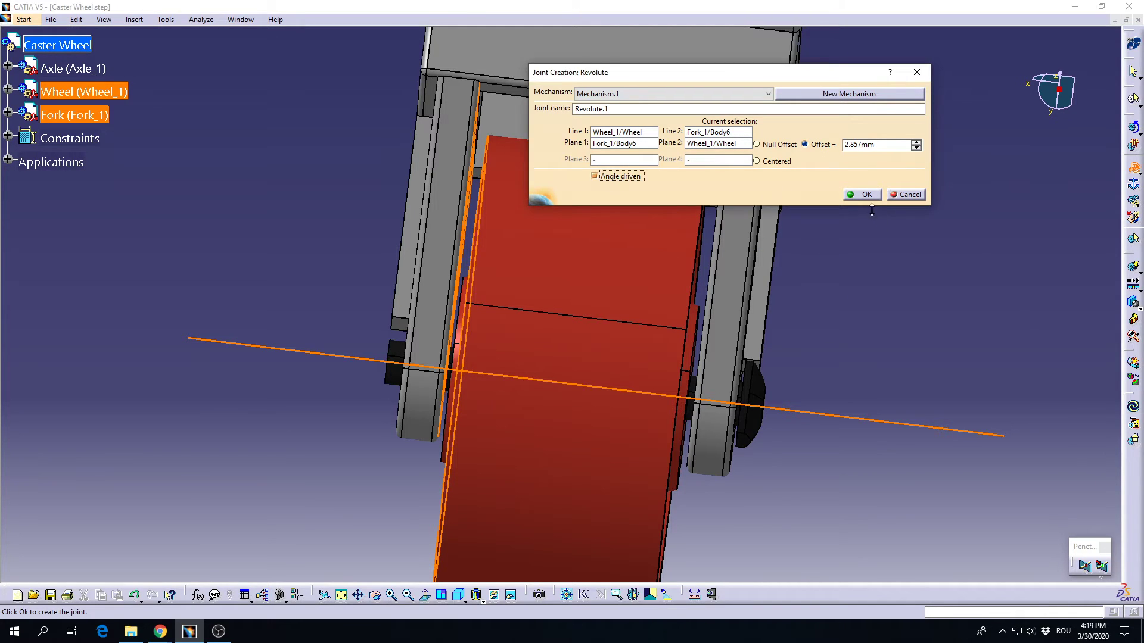
{"action": "left_click", "coordinate": [864, 195]}
{"action": "key", "text": "Return"}
Create a rigid joint in Mechanism.1 between the axle and the wheel
{"action": "middle_click_drag", "start_coordinate": [934, 312], "coordinate": [420, 201]}
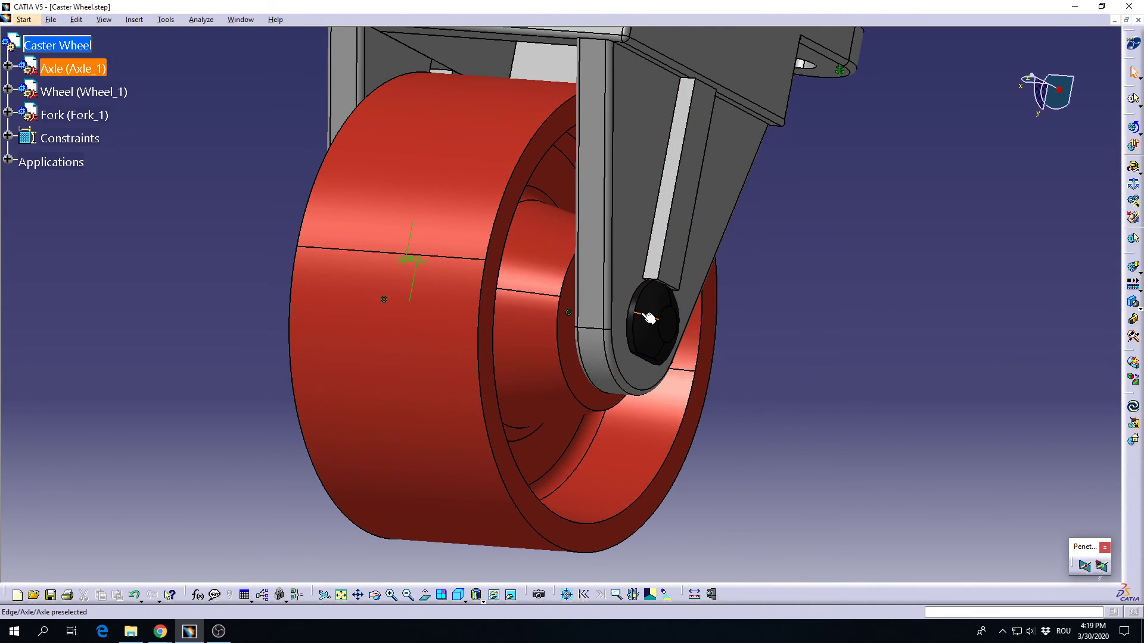
{"action": "left_click", "coordinate": [1138, 174]}
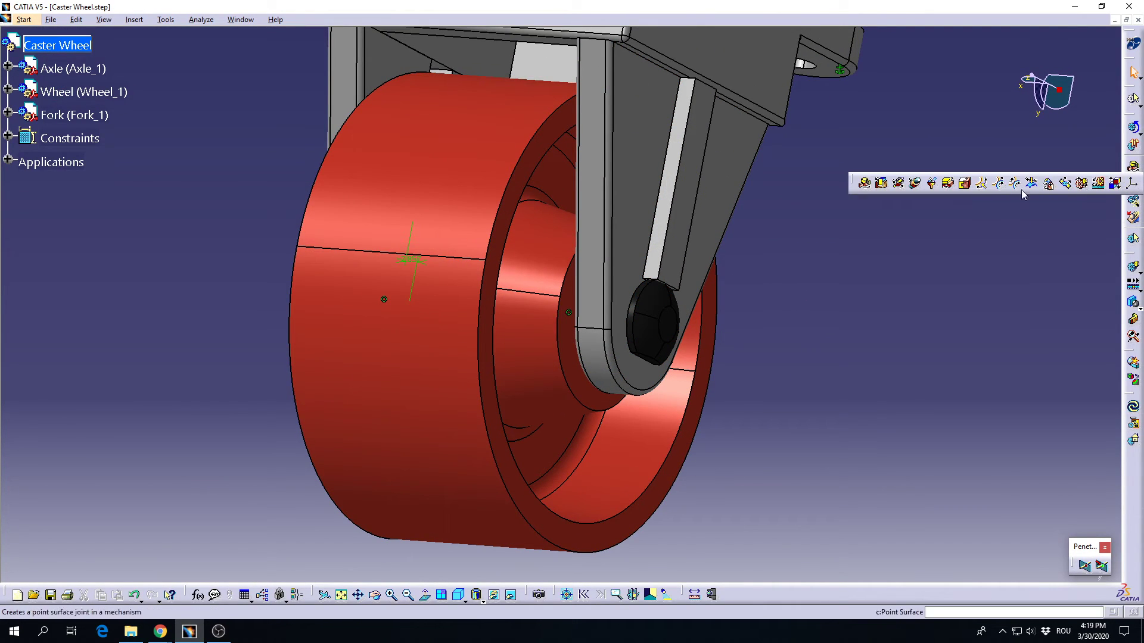
{"action": "left_click", "coordinate": [966, 182]}
{"action": "left_click", "coordinate": [657, 342]}
{"action": "left_click", "coordinate": [554, 339]}
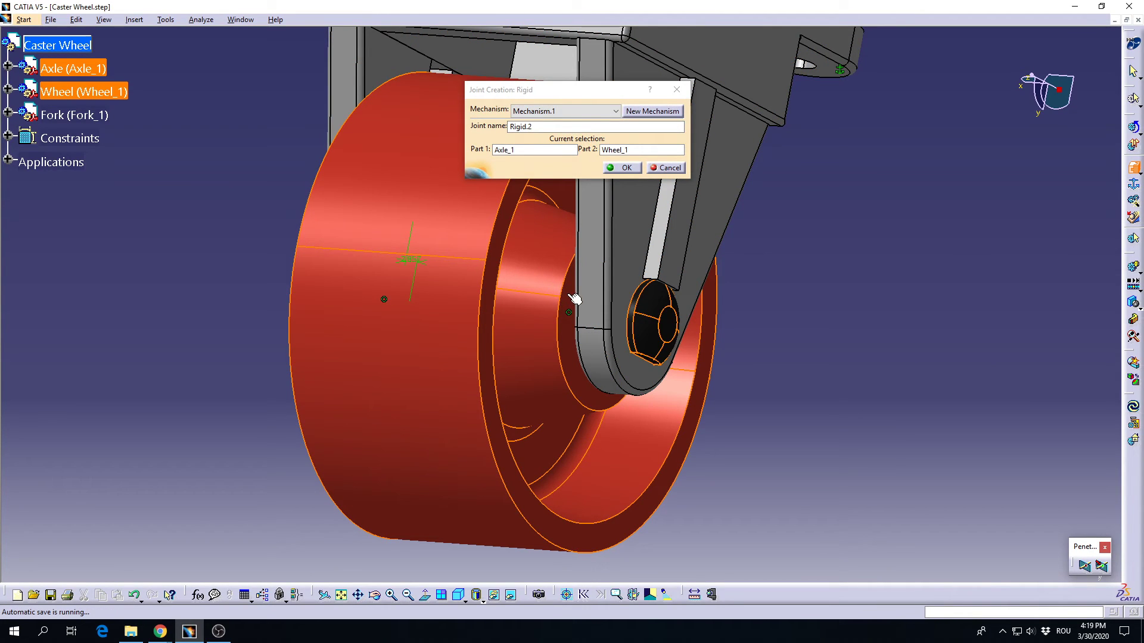
{"action": "left_click", "coordinate": [622, 167]}
{"action": "left_click", "coordinate": [615, 340]}
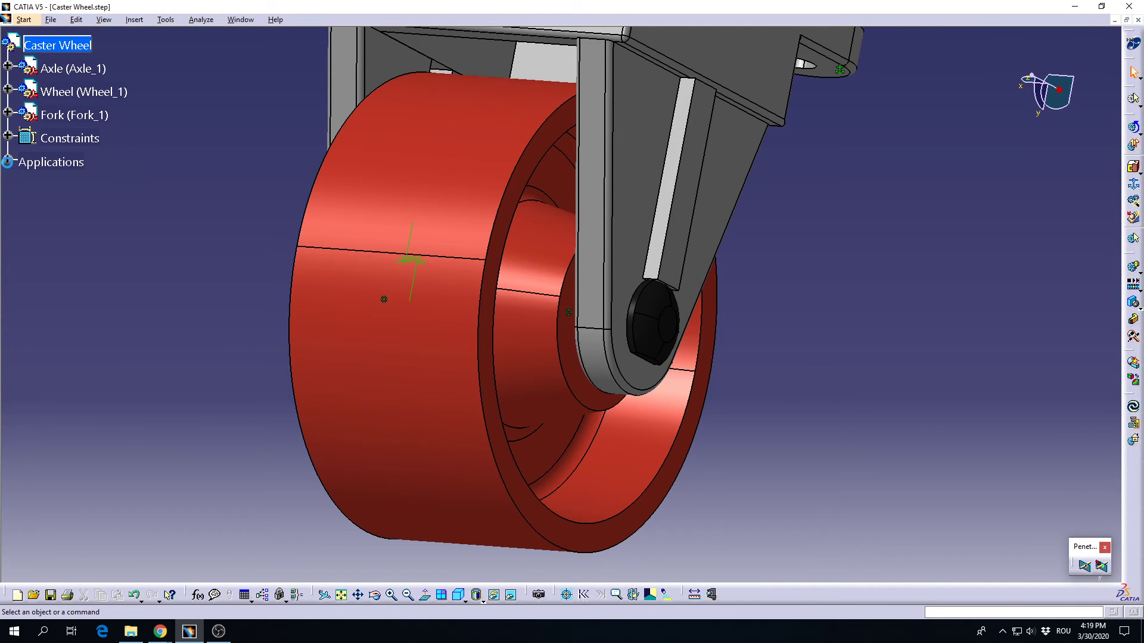
Expand the specification tree down to Mechanism.1's joints to review the mechanism's structure
{"action": "left_click", "coordinate": [25, 183]}
{"action": "left_click", "coordinate": [41, 208]}
{"action": "left_click", "coordinate": [57, 231]}
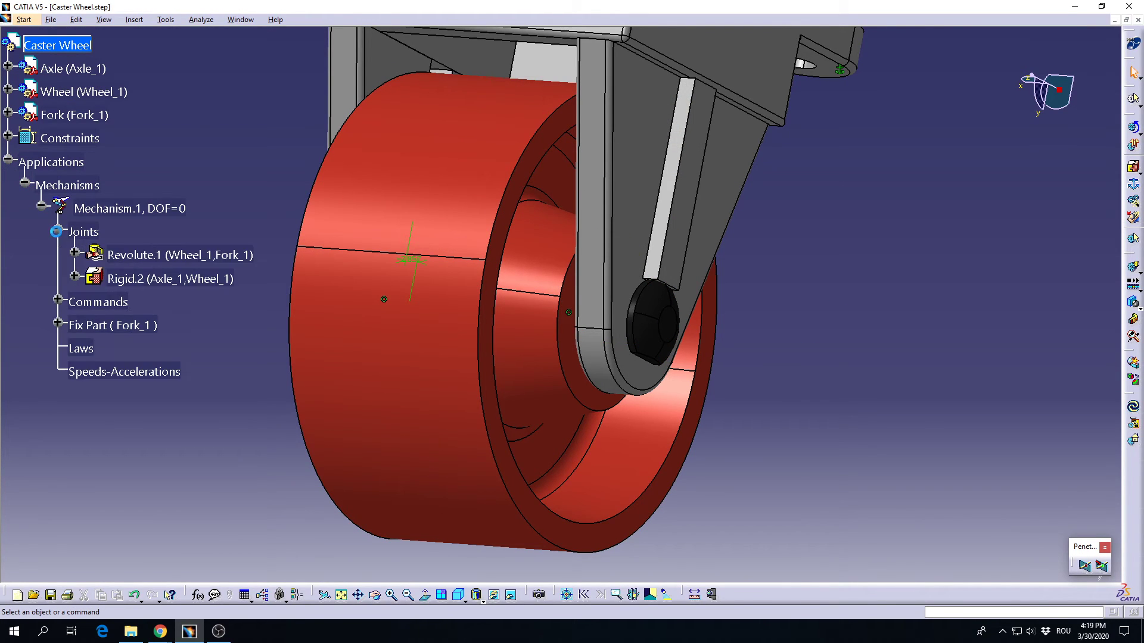
Create a simulation of Mechanism.1, set Command.1 to 360, and insert that position as a shot
{"action": "left_click", "coordinate": [1134, 268]}
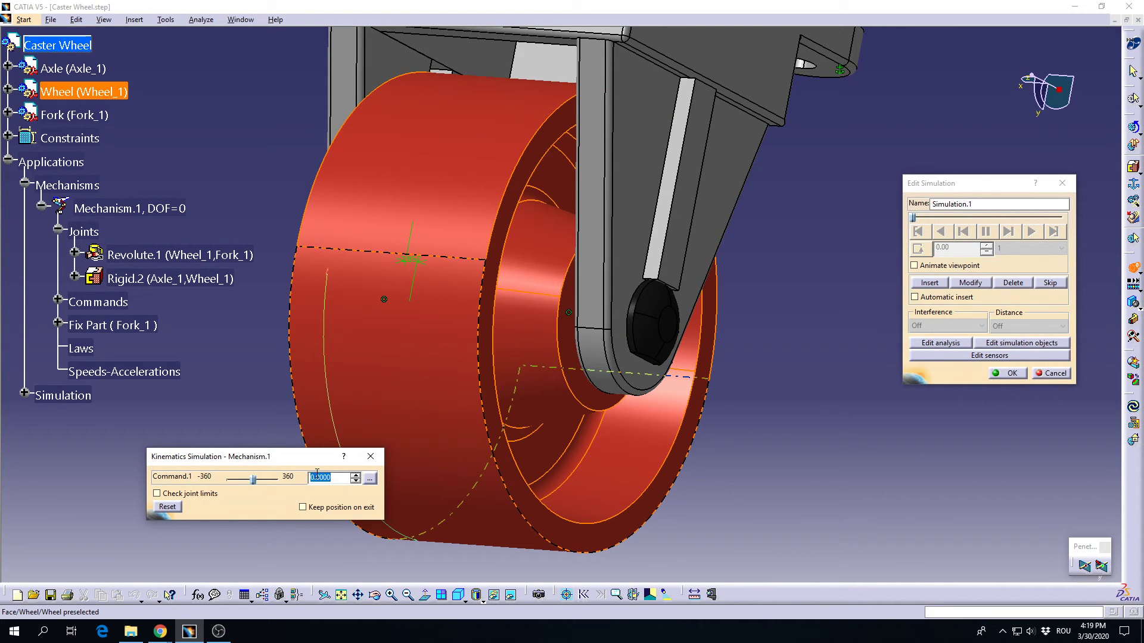
{"action": "key", "text": "Return"}
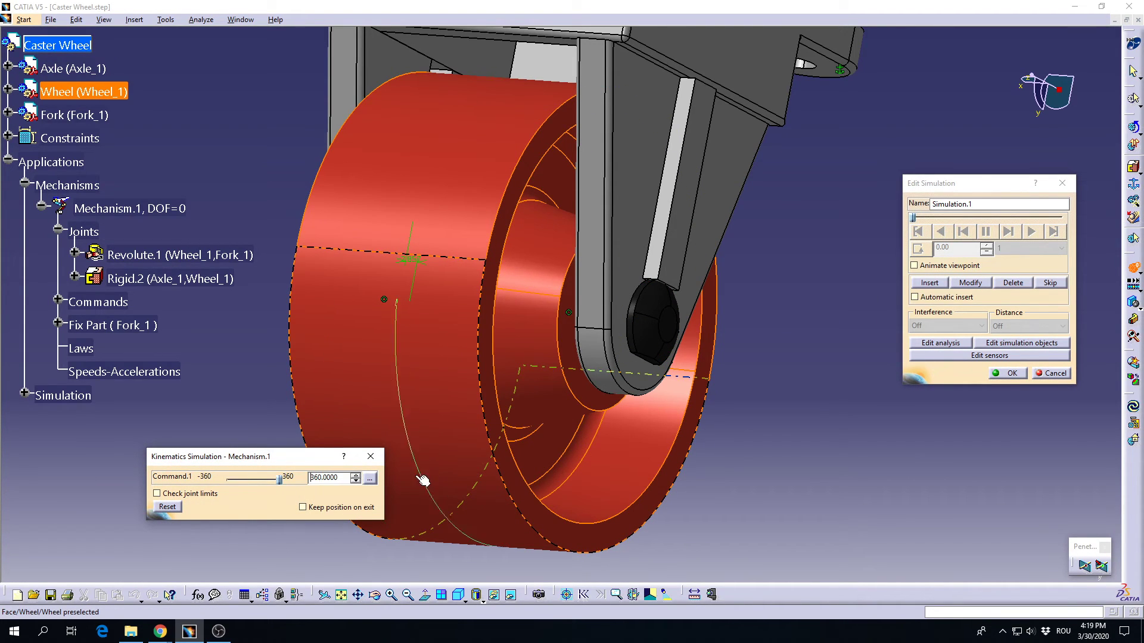
{"action": "left_click", "coordinate": [938, 286]}
Play the simulation from its start with a 0.01 interpolation step, view the whole caster, and accept the simulation
{"action": "left_click", "coordinate": [919, 232]}
{"action": "left_click", "coordinate": [1007, 250]}
{"action": "left_click", "coordinate": [1014, 294]}
{"action": "left_click", "coordinate": [1034, 232]}
{"action": "middle_click_drag", "start_coordinate": [757, 249], "coordinate": [620, 273]}
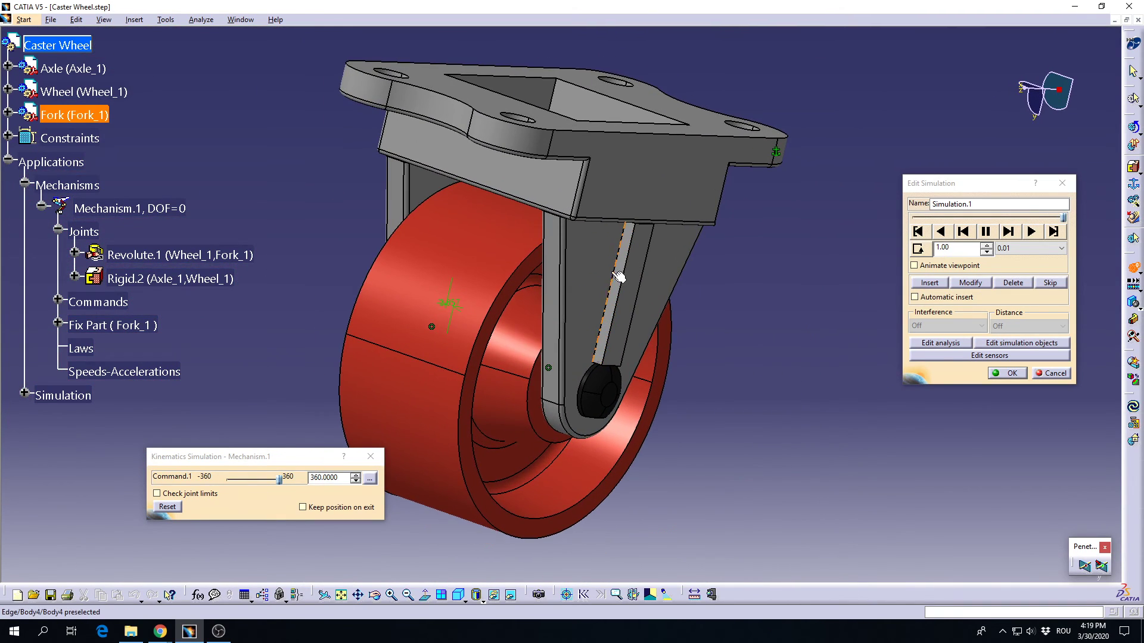
{"action": "left_click_drag", "start_coordinate": [308, 457], "coordinate": [253, 441]}
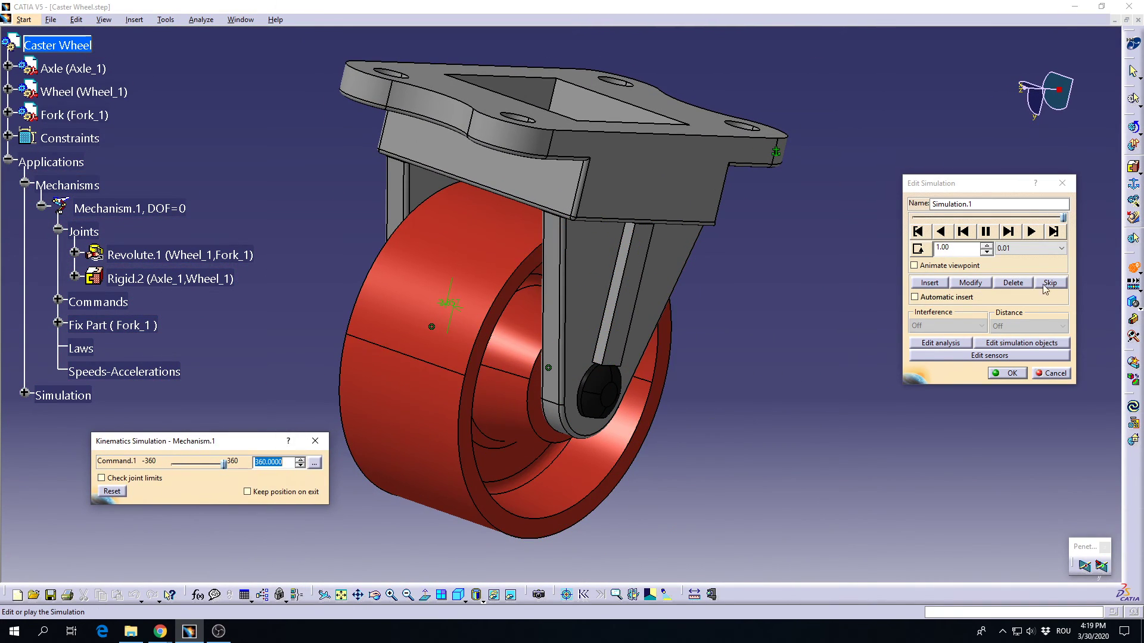
{"action": "left_click", "coordinate": [1011, 375]}
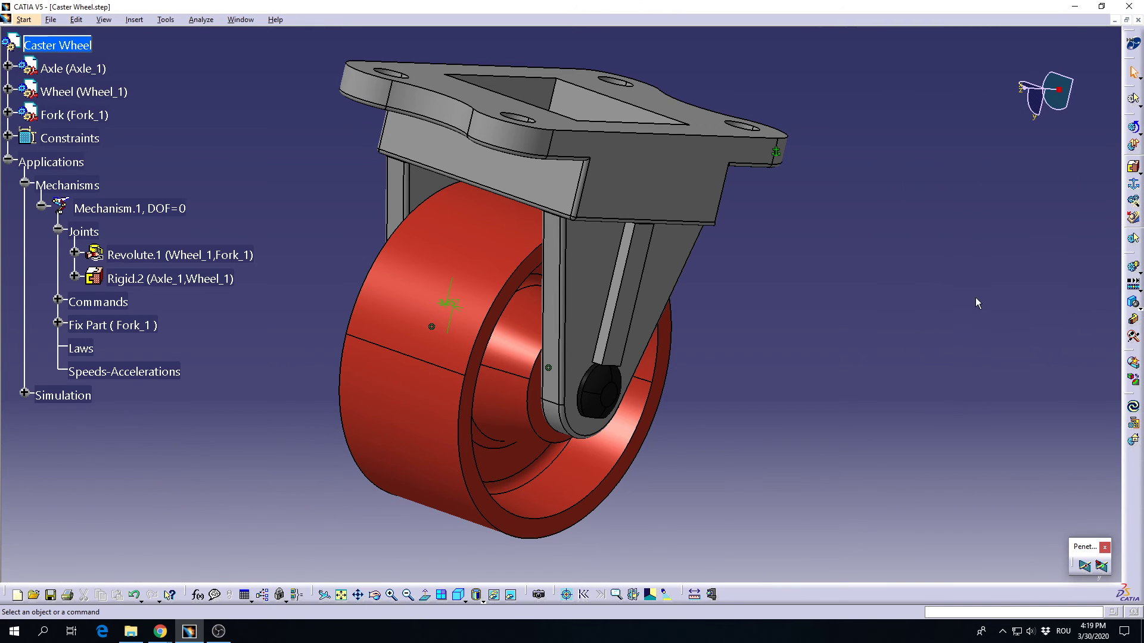
Display the available kinematic joint types
{"action": "left_click", "coordinate": [1138, 188]}
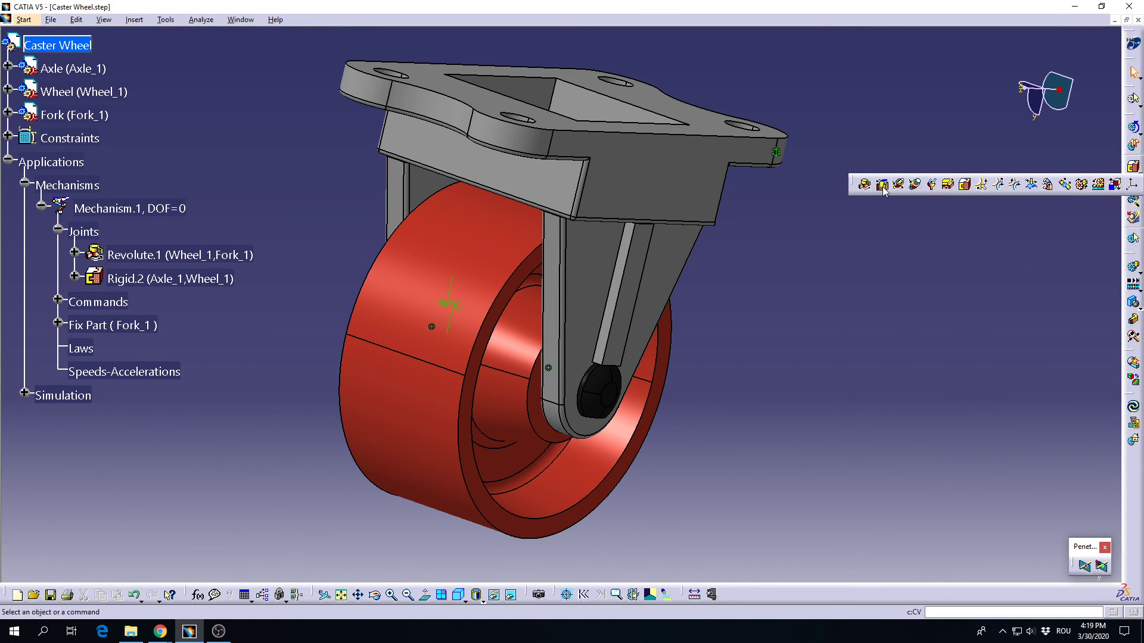